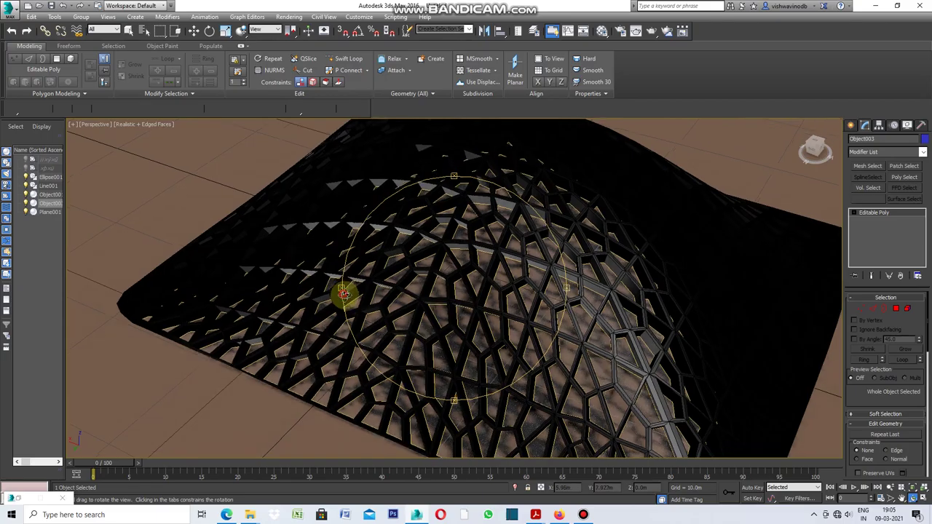
# Orbit, pan and zoom around the existing lattice dome and its opening to inspect it.
pyautogui.moveTo(345, 291)
pyautogui.mouseDown()
pyautogui.moveTo(374, 298)
pyautogui.moveTo(374, 307)
pyautogui.moveTo(422, 310)
pyautogui.mouseUp()
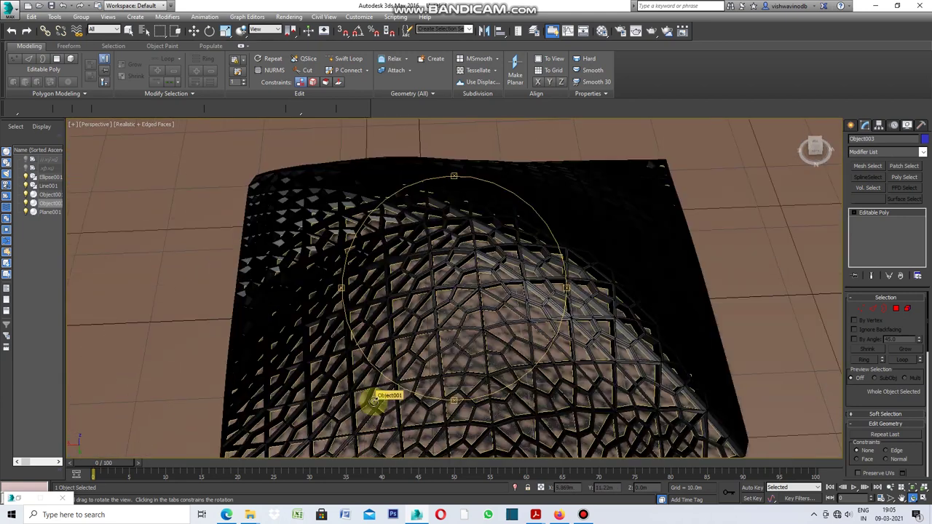
pyautogui.scroll(3, 418, 375)
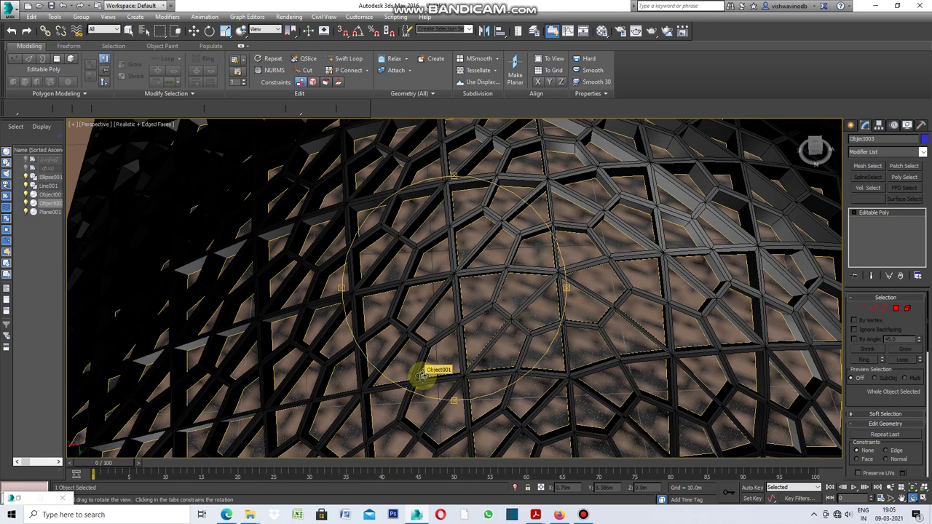
pyautogui.scroll(5, 524, 368)
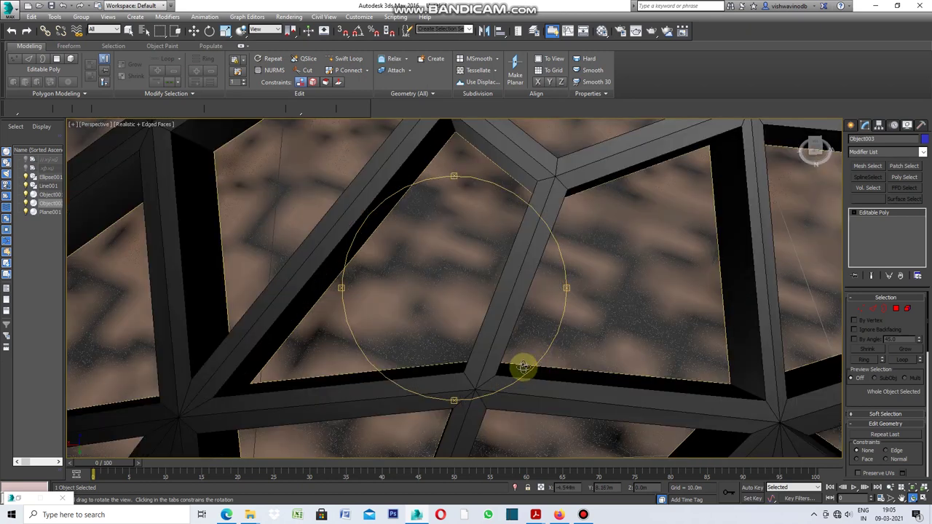
pyautogui.scroll(-10, 649, 364)
pyautogui.moveTo(616, 270); pyautogui.dragTo(592, 366, button='middle')
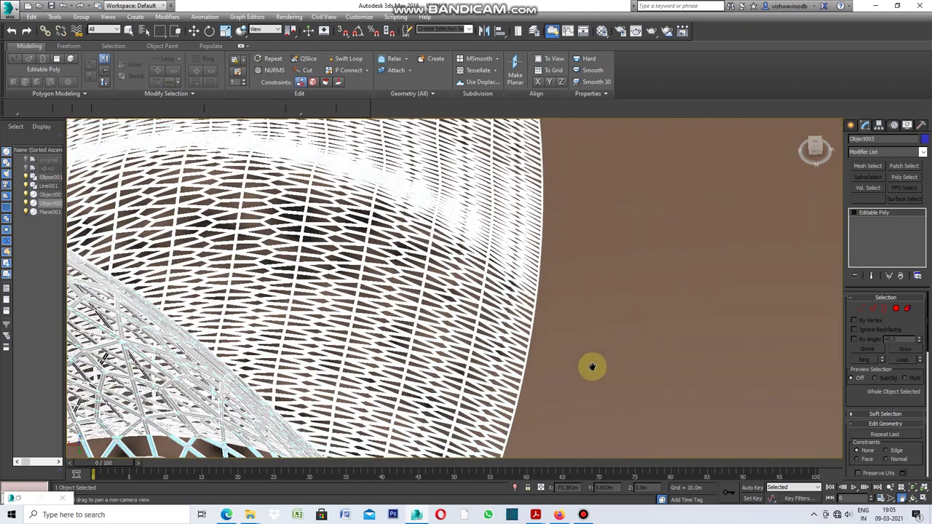
pyautogui.moveTo(516, 240); pyautogui.dragTo(518, 366, button='middle')
pyautogui.moveTo(487, 218); pyautogui.dragTo(489, 325, button='middle')
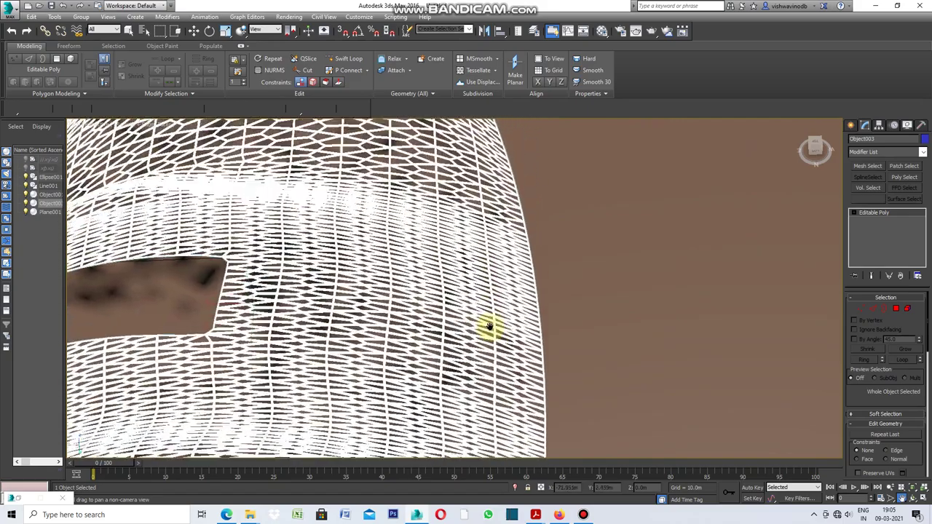
pyautogui.moveTo(381, 254)
pyautogui.mouseDown(button='middle')
pyautogui.moveTo(426, 318)
pyautogui.moveTo(430, 357)
pyautogui.mouseUp(button='middle')
pyautogui.moveTo(386, 208)
pyautogui.mouseDown(button='middle')
pyautogui.moveTo(400, 223)
pyautogui.moveTo(512, 185)
pyautogui.mouseUp(button='middle')
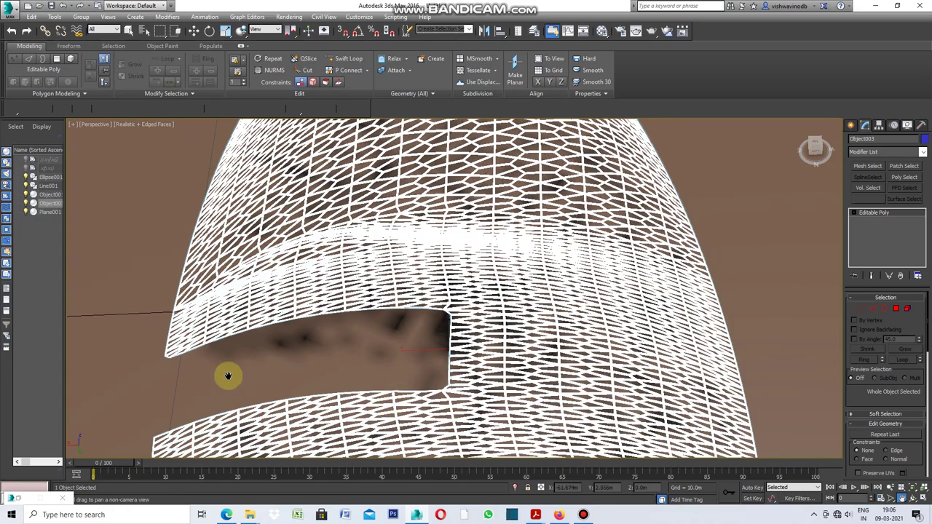
pyautogui.moveTo(447, 298)
pyautogui.mouseDown(button='middle')
pyautogui.moveTo(453, 270)
pyautogui.moveTo(440, 313)
pyautogui.mouseUp(button='middle')
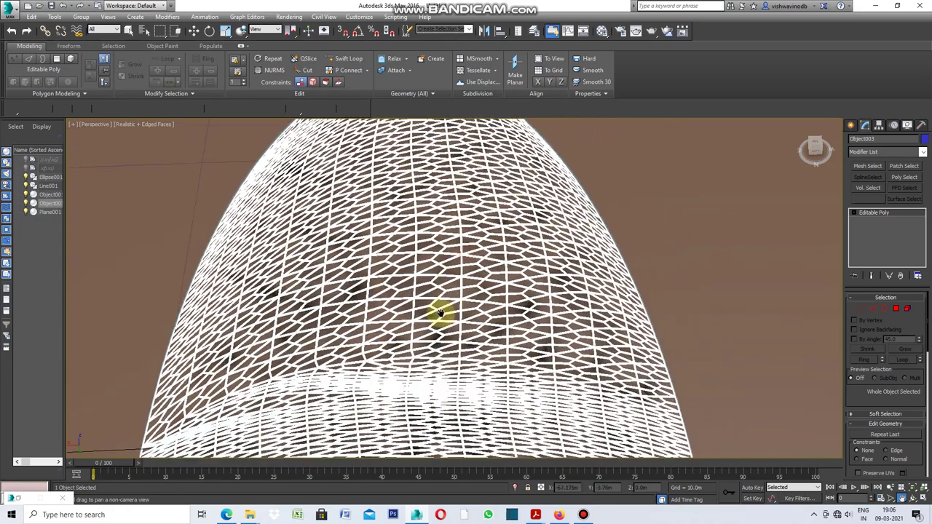
pyautogui.scroll(2, 435, 289)
pyautogui.scroll(3, 434, 286)
pyautogui.moveTo(474, 242)
pyautogui.mouseDown(button='middle')
pyautogui.moveTo(530, 385)
pyautogui.moveTo(458, 167)
pyautogui.moveTo(531, 364)
pyautogui.moveTo(503, 285)
pyautogui.mouseUp(button='middle')
pyautogui.scroll(-5, 499, 292)
pyautogui.scroll(-1, 495, 265)
pyautogui.scroll(2, 524, 370)
pyautogui.scroll(4, 541, 345)
pyautogui.moveTo(541, 345); pyautogui.dragTo(547, 250, button='middle')
pyautogui.scroll(1, 555, 292)
pyautogui.keyDown('alt'); pyautogui.moveTo(556, 292); pyautogui.dragTo(759, 447, button='middle'); pyautogui.keyUp('alt')
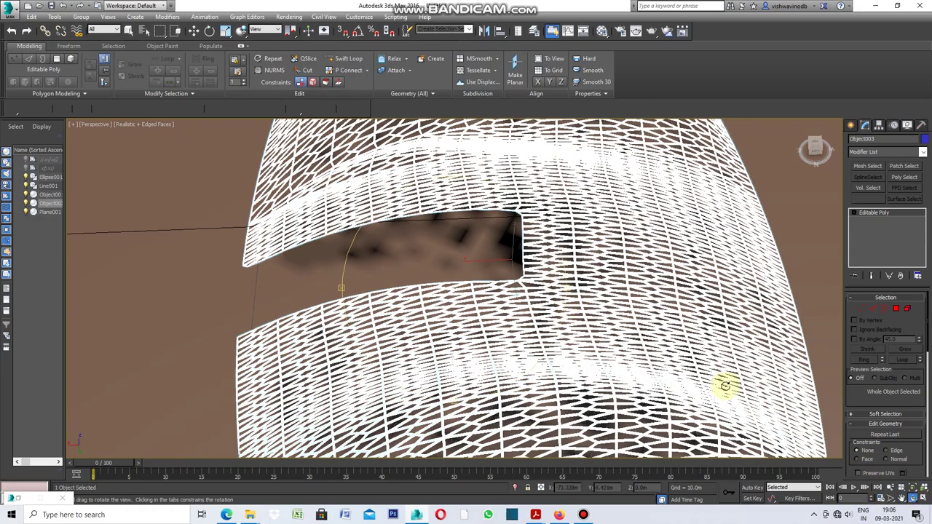
pyautogui.moveTo(575, 294)
pyautogui.keyDown('alt'); pyautogui.mouseDown(button='middle')
pyautogui.moveTo(562, 291)
pyautogui.moveTo(560, 269)
pyautogui.mouseUp(button='middle'); pyautogui.keyUp('alt')
pyautogui.scroll(-5, 492, 273)
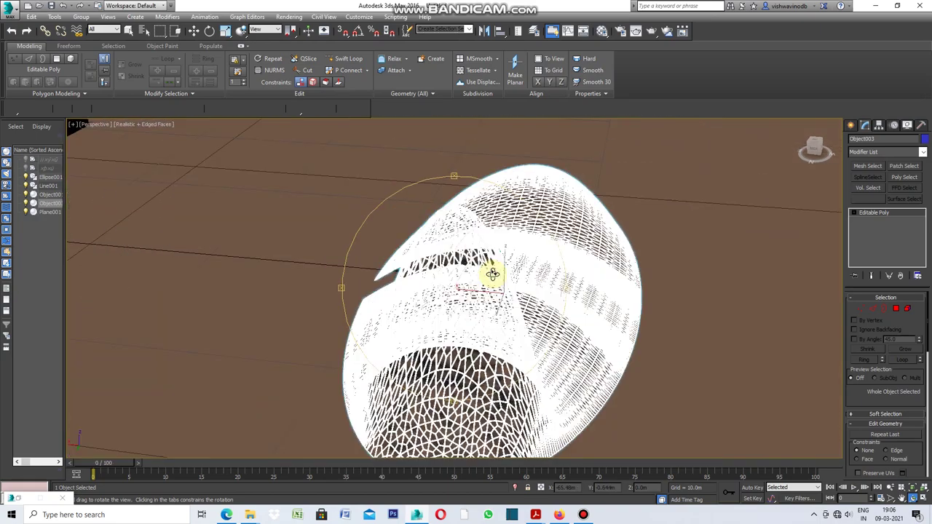
pyautogui.moveTo(563, 288)
pyautogui.keyDown('alt'); pyautogui.mouseDown(button='middle')
pyautogui.moveTo(520, 277)
pyautogui.moveTo(577, 275)
pyautogui.mouseUp(button='middle'); pyautogui.keyUp('alt')
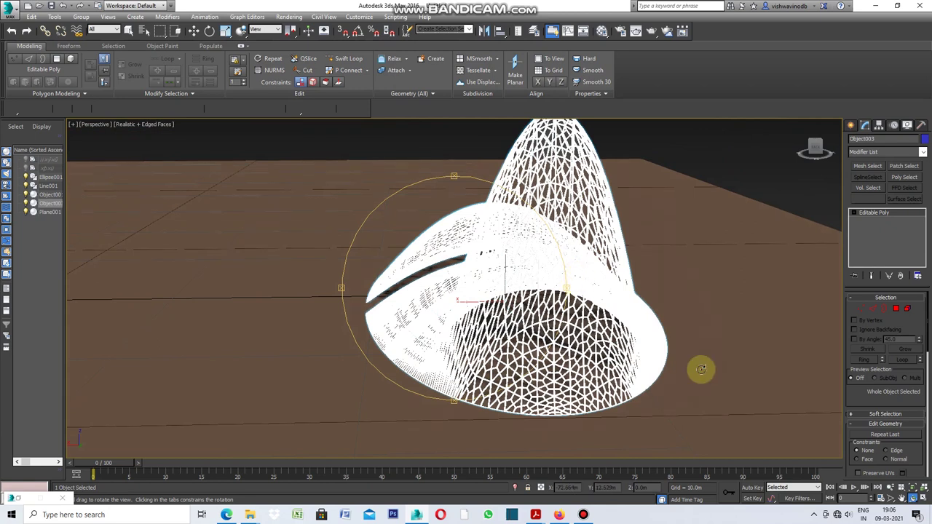
# Restore the four-viewport layout, then maximize the Top view.
pyautogui.click(70, 124)
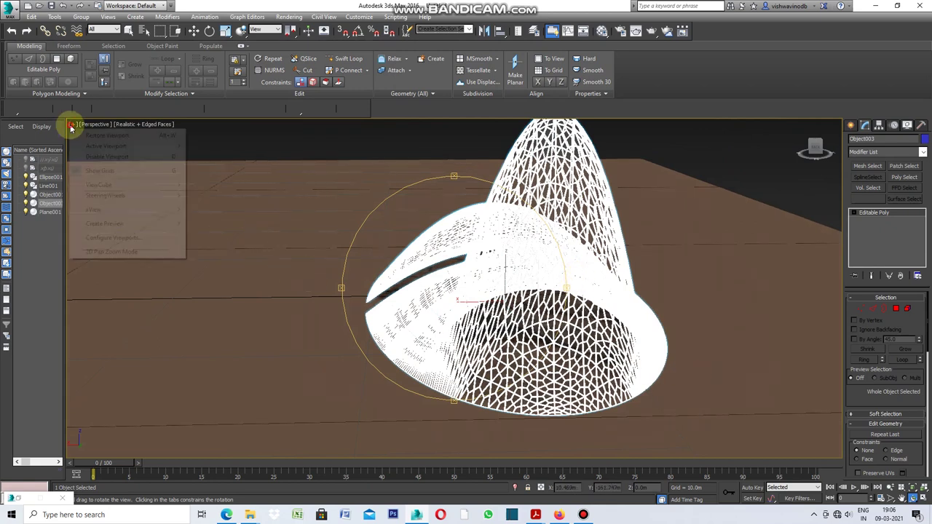
pyautogui.click(87, 136)
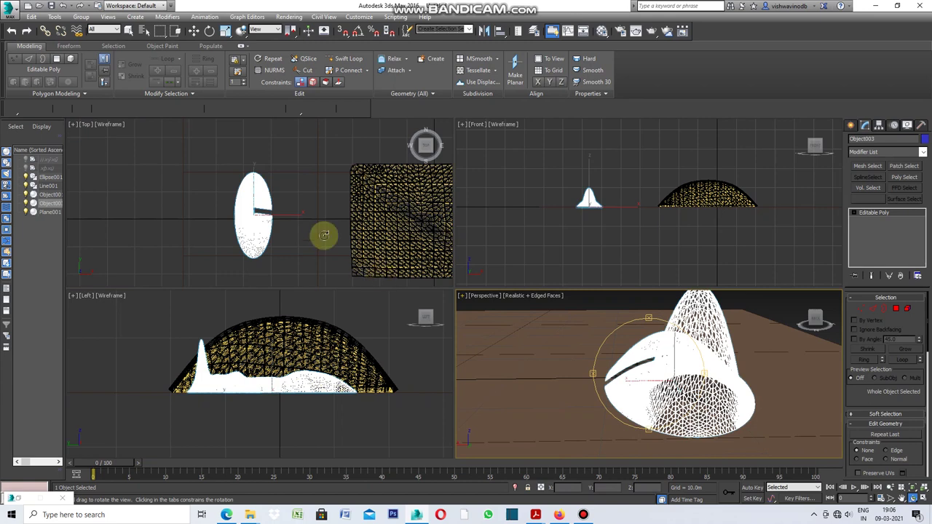
pyautogui.scroll(-2, 263, 203)
pyautogui.scroll(-2, 257, 194)
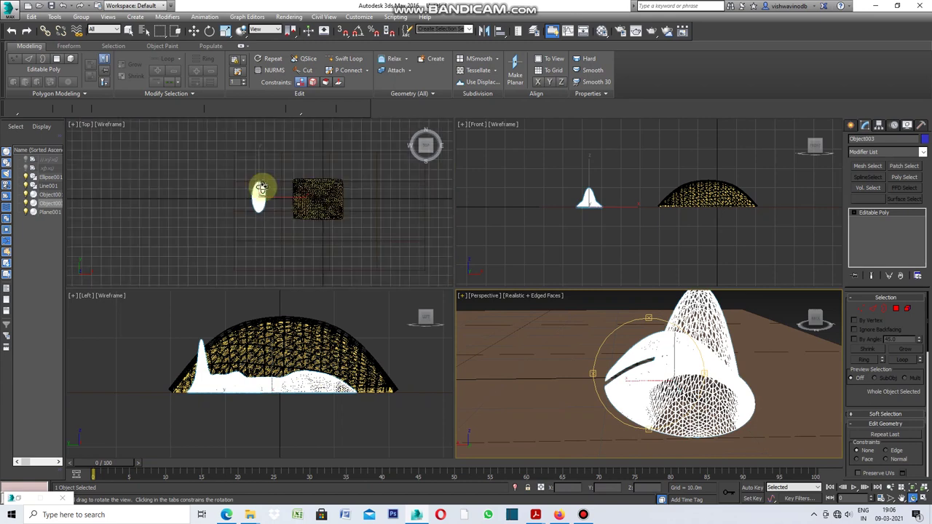
pyautogui.scroll(3, 314, 255)
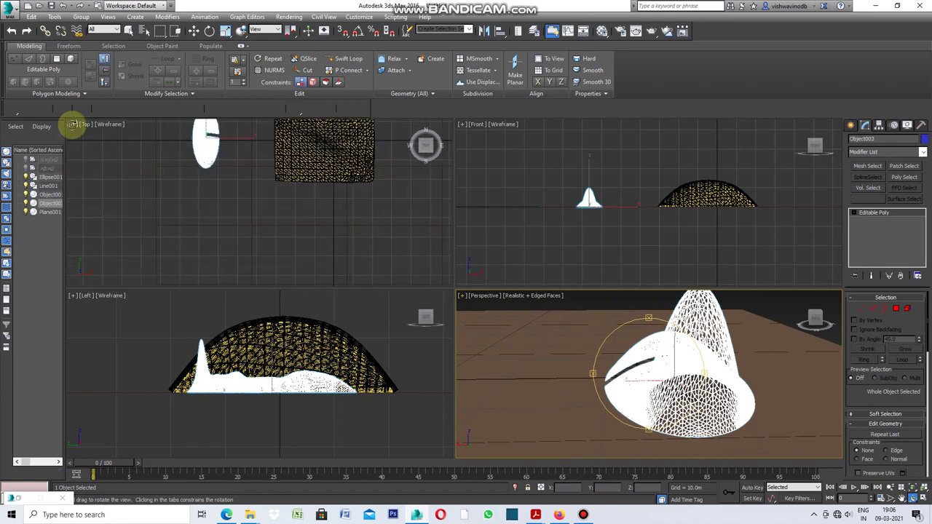
pyautogui.click(71, 126)
pyautogui.click(73, 125)
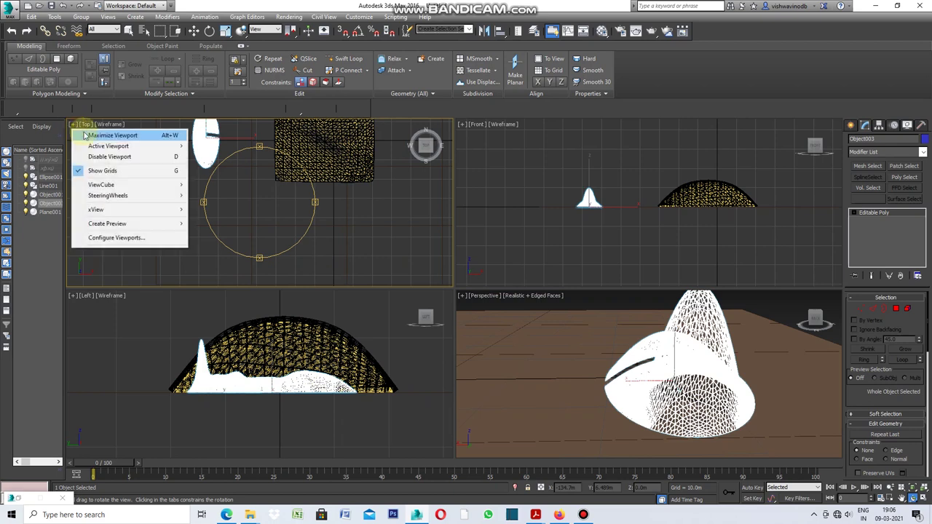
pyautogui.click(90, 136)
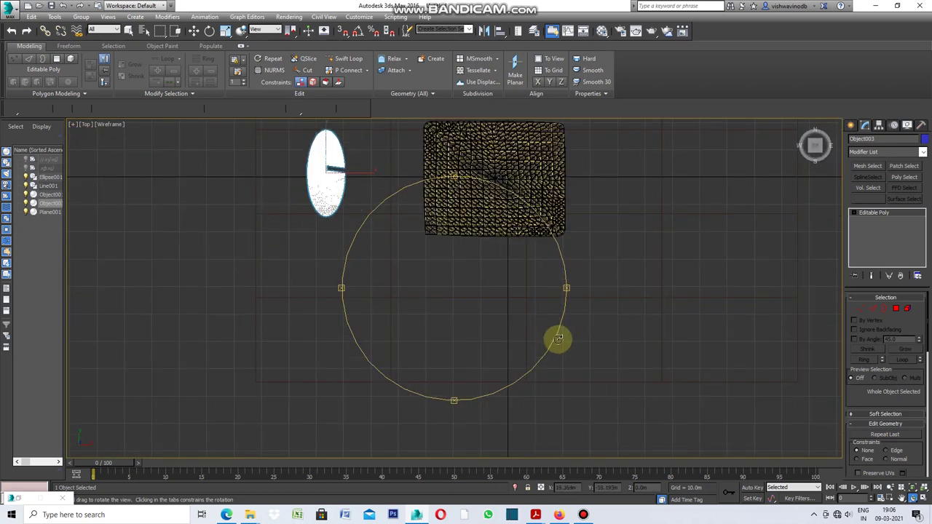
# Draw a six-point star, Star001, with radii 19.422m and 9.925m below the dome.
pyautogui.click(865, 125)
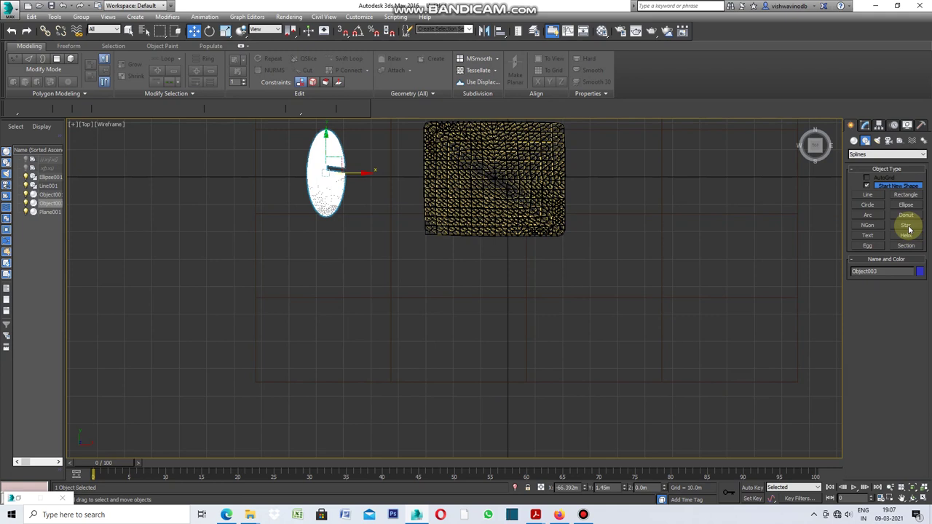
pyautogui.click(907, 228)
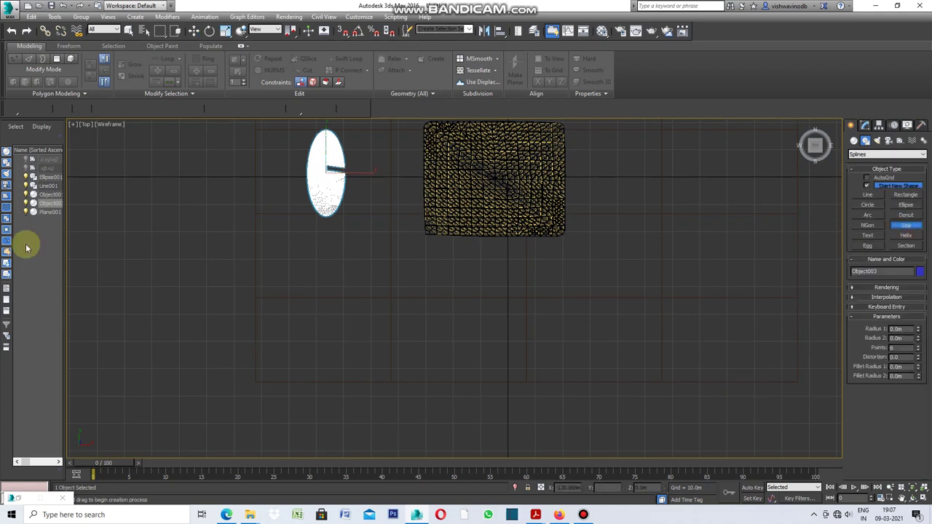
pyautogui.scroll(3, 310, 311)
pyautogui.scroll(-2, 342, 320)
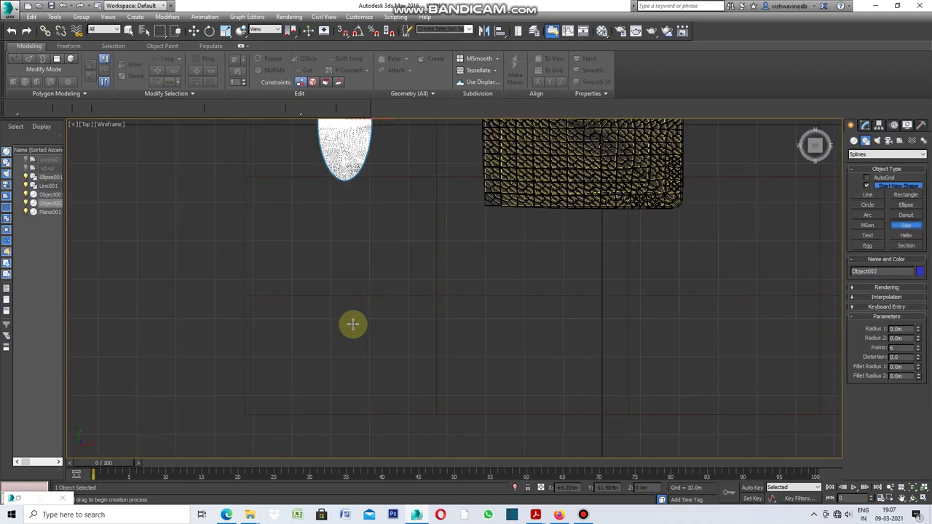
pyautogui.moveTo(393, 290); pyautogui.dragTo(337, 340)
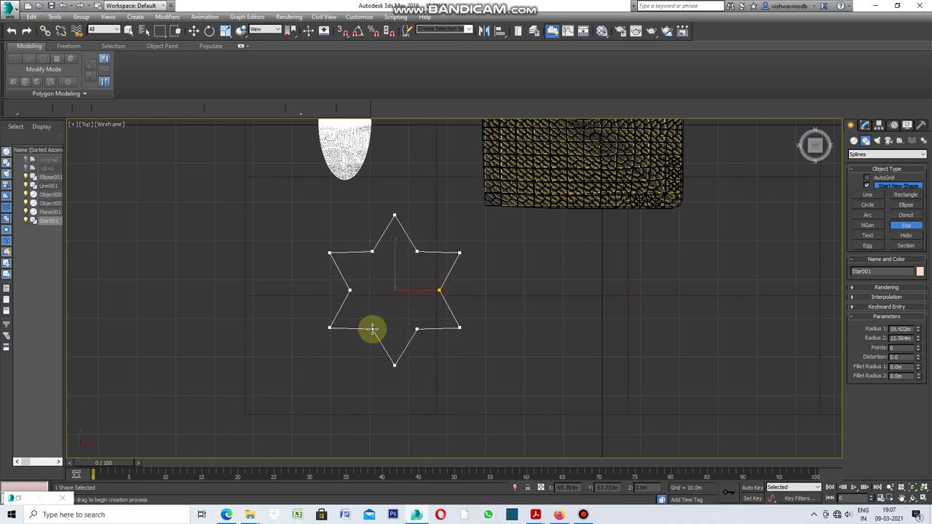
pyautogui.click(378, 325)
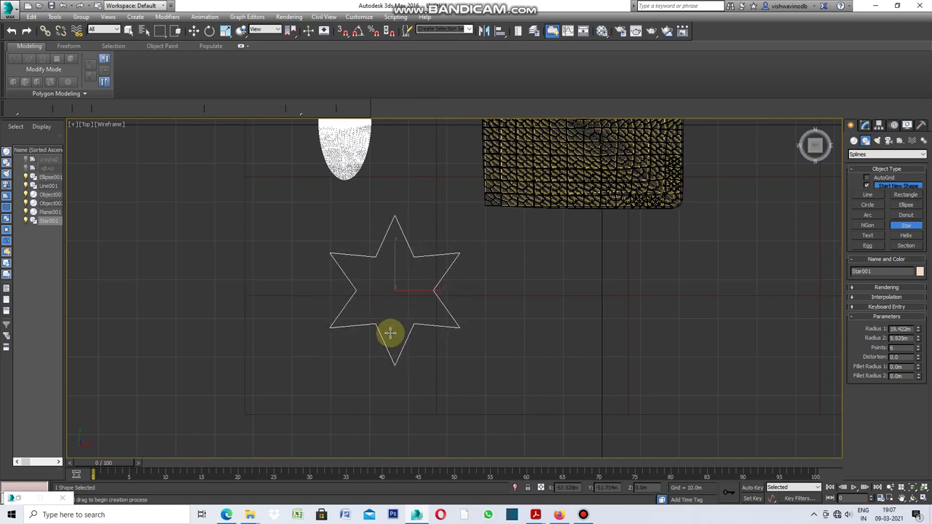
pyautogui.scroll(-2, 426, 319)
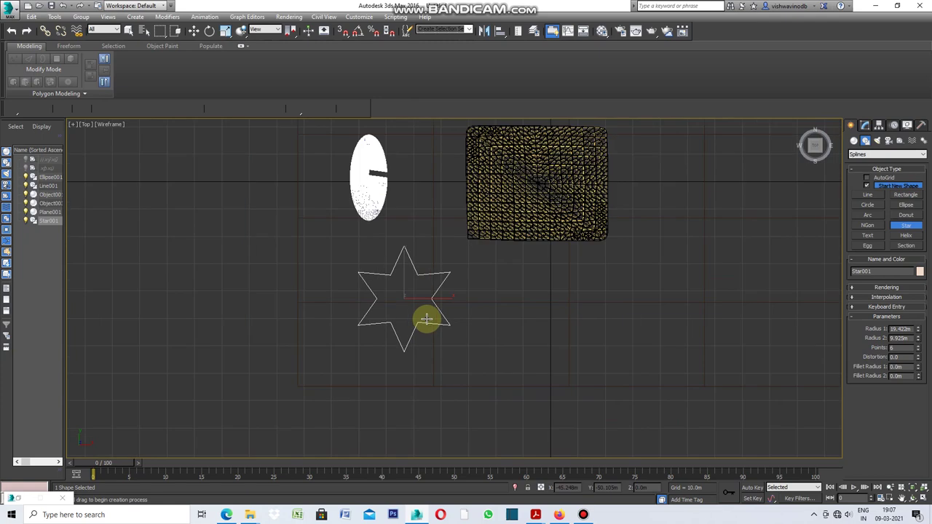
pyautogui.scroll(4, 402, 310)
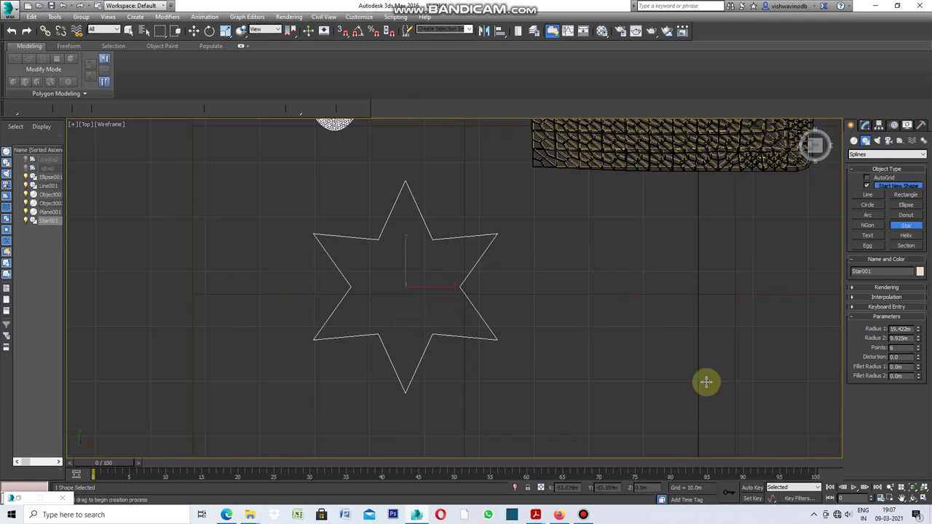
# Convert Star001 to an Editable Spline and turn on Refine with Connect enabled.
pyautogui.rightClick(551, 262)
pyautogui.rightClick(553, 263)
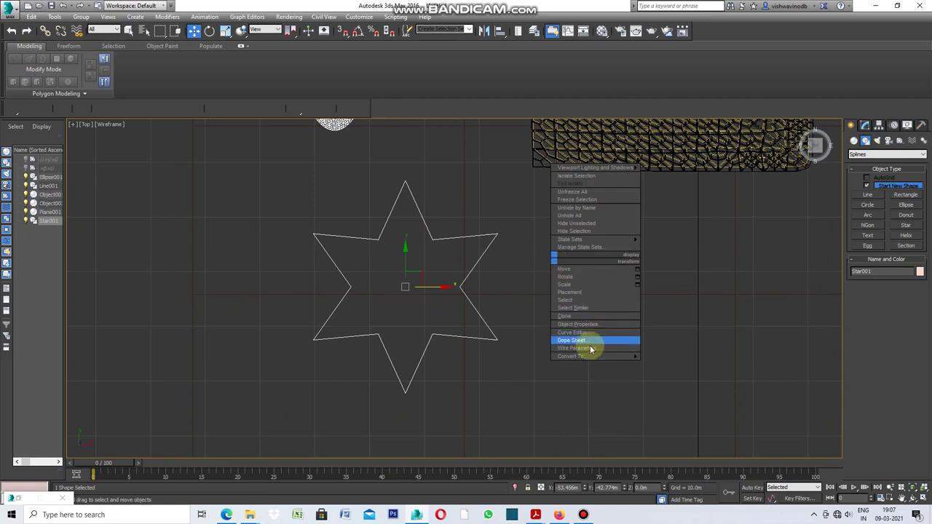
pyautogui.moveTo(571, 356)
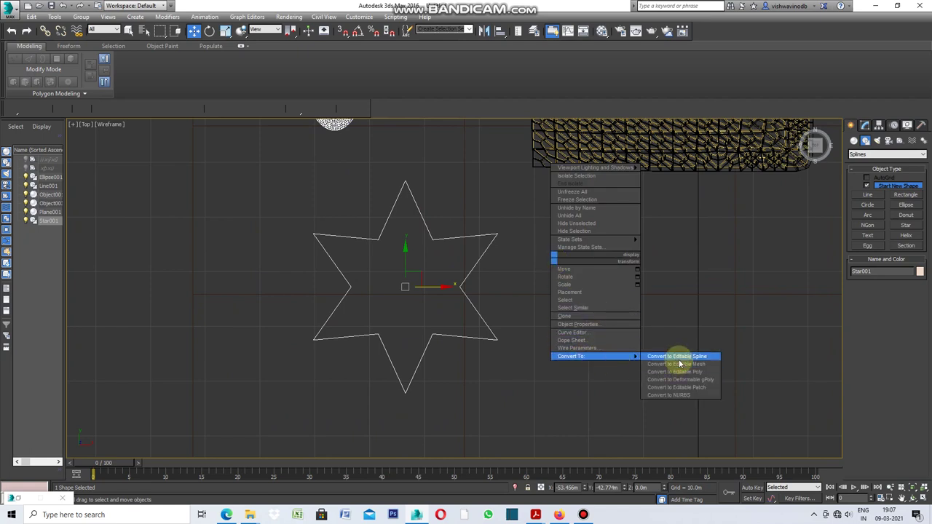
pyautogui.click(679, 358)
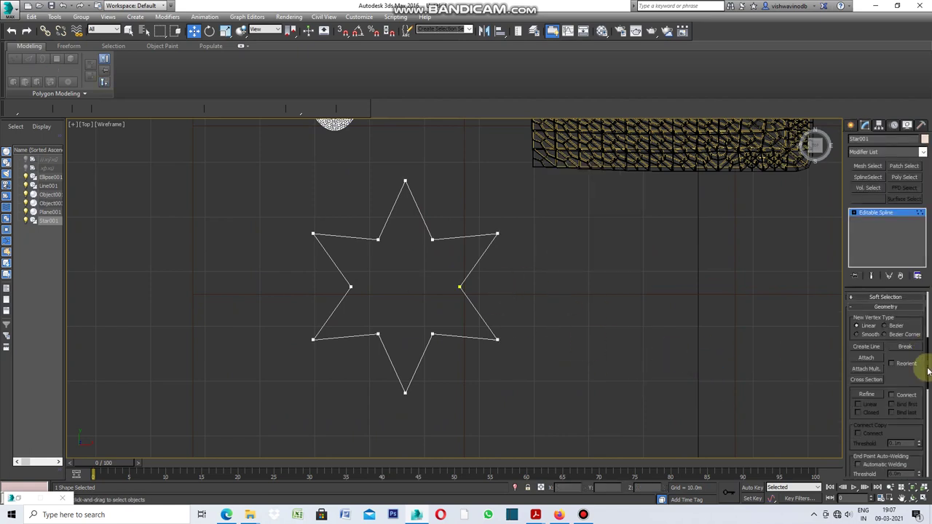
pyautogui.click(892, 395)
pyautogui.click(866, 396)
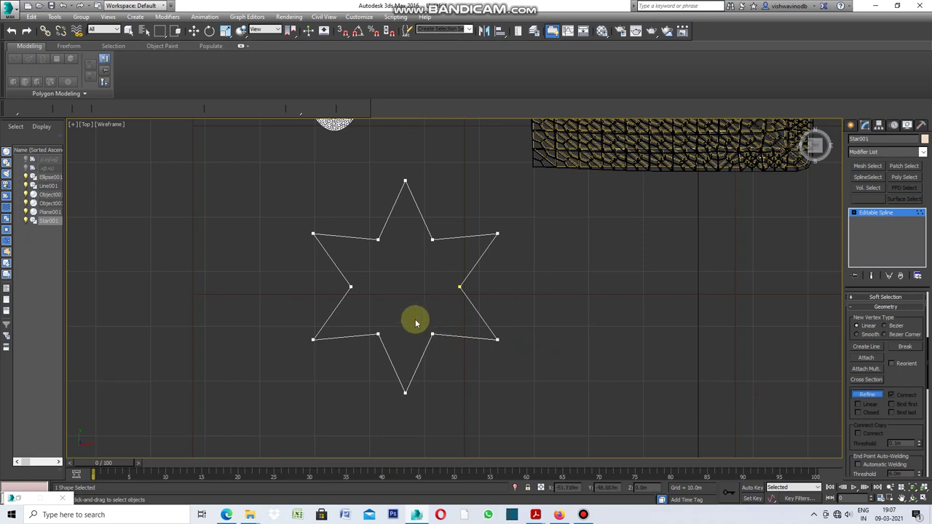
pyautogui.scroll(2, 415, 322)
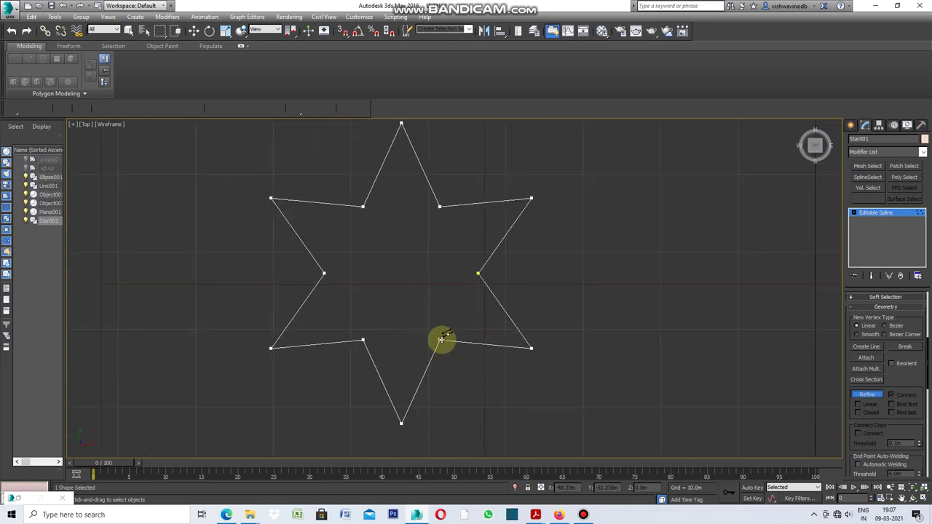
# Add two diagonal lines joining opposite inner corners of the star, using Connect Only.
pyautogui.click(441, 342)
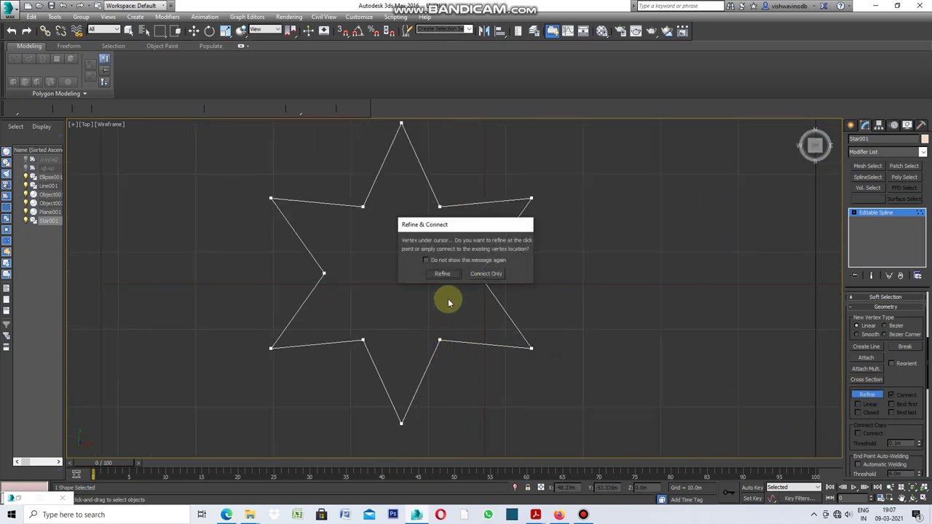
pyautogui.click(483, 272)
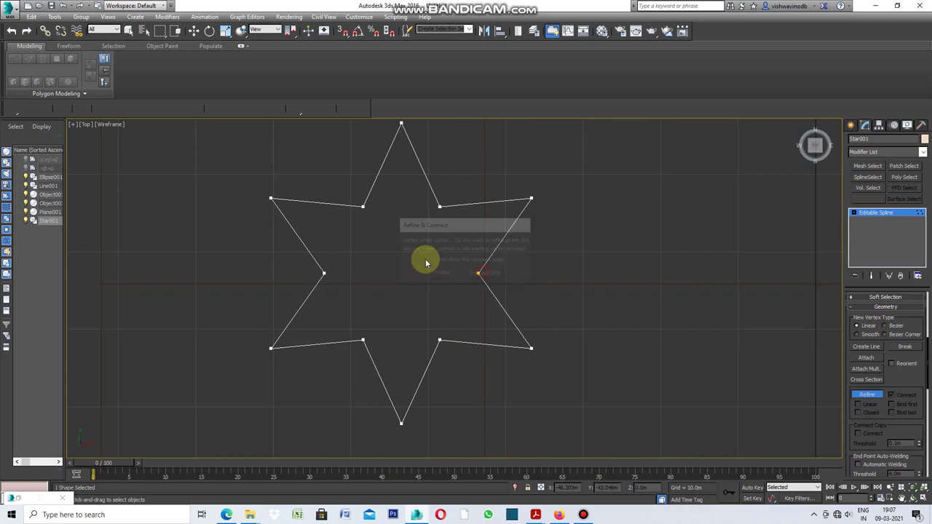
pyautogui.click(363, 204)
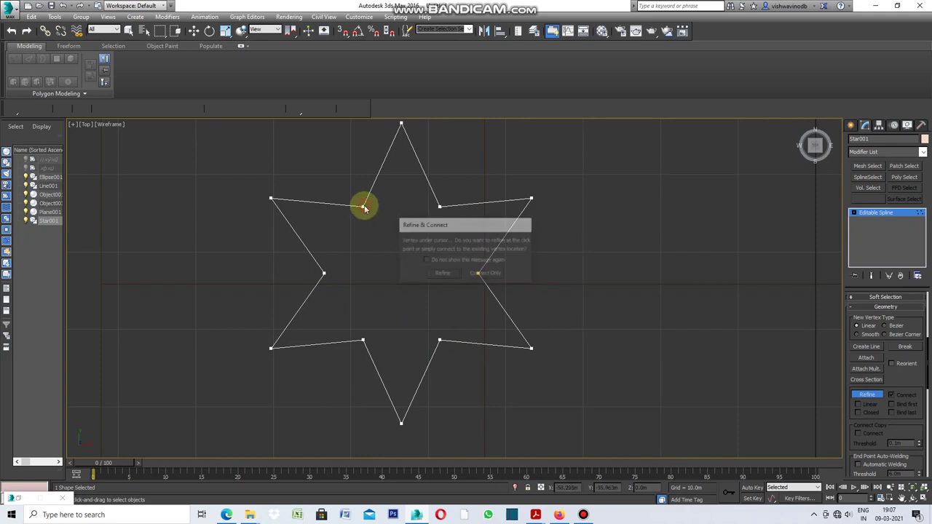
pyautogui.click(479, 275)
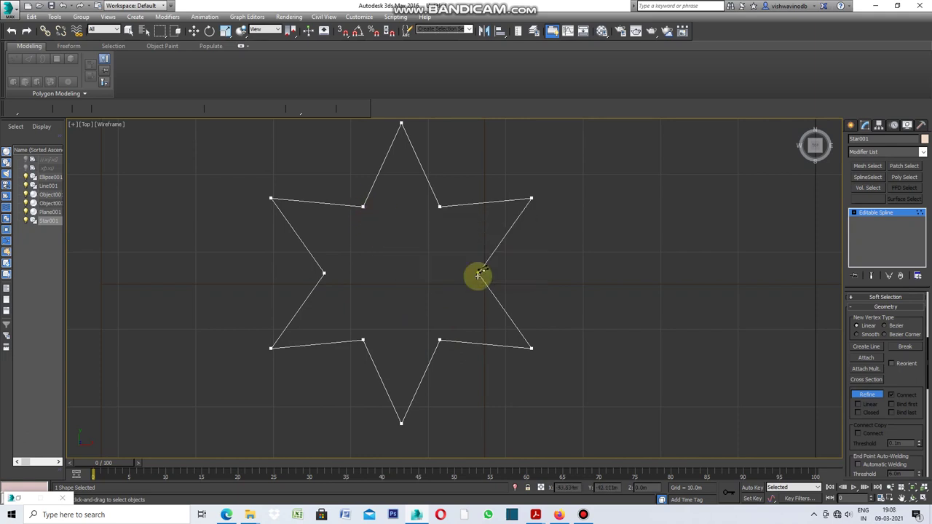
pyautogui.click(868, 397)
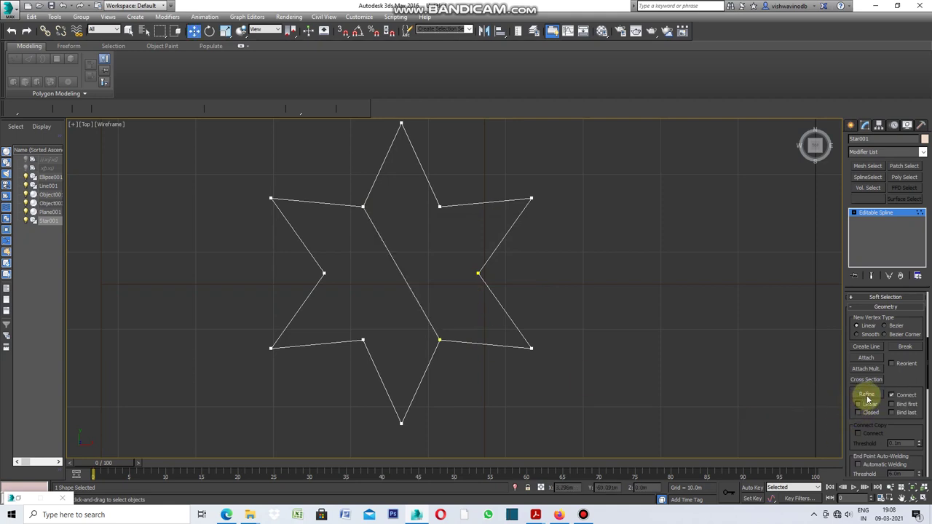
pyautogui.click(868, 395)
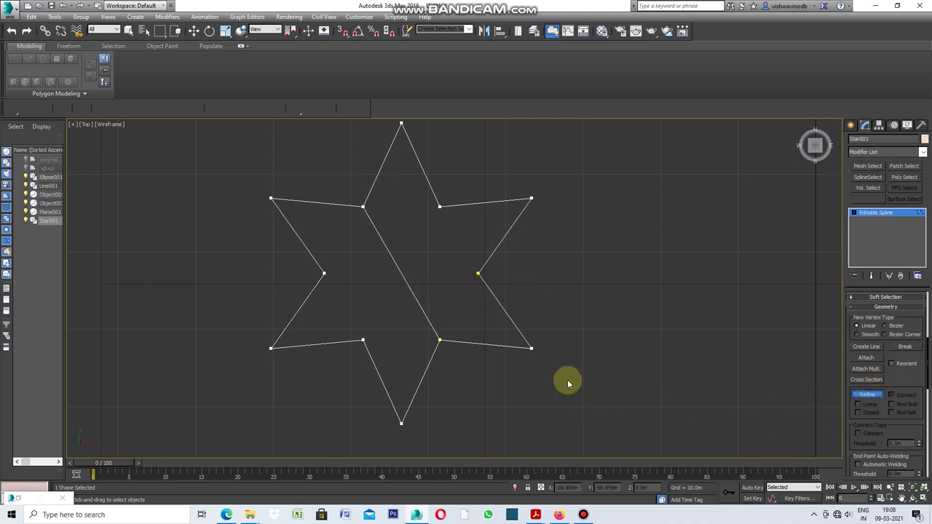
pyautogui.click(364, 339)
pyautogui.click(480, 271)
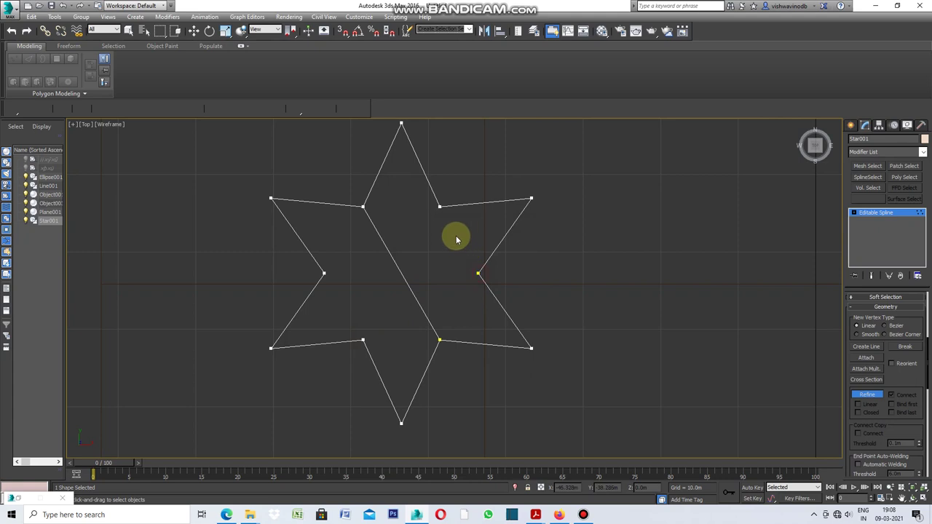
pyautogui.click(440, 207)
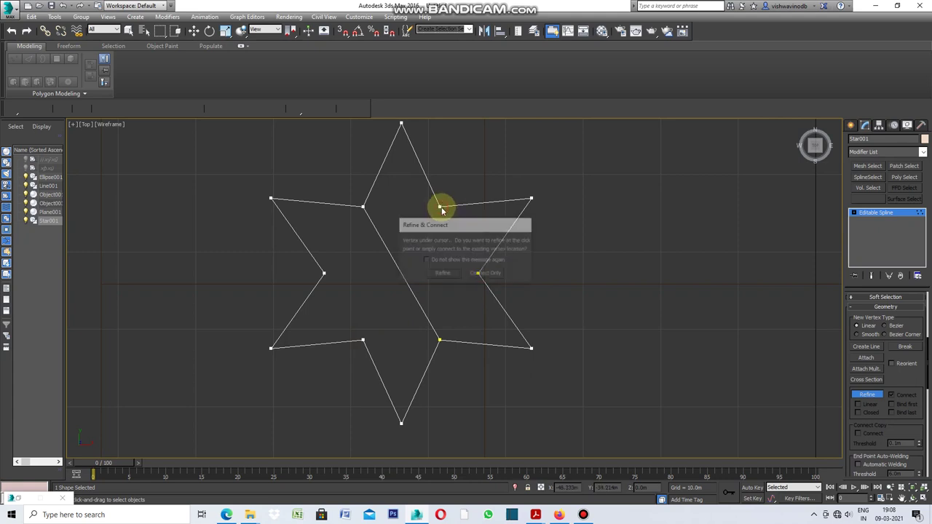
pyautogui.click(482, 276)
pyautogui.click(861, 397)
pyautogui.click(866, 397)
# Add a horizontal line joining the left and right inner corners.
pyautogui.click(866, 396)
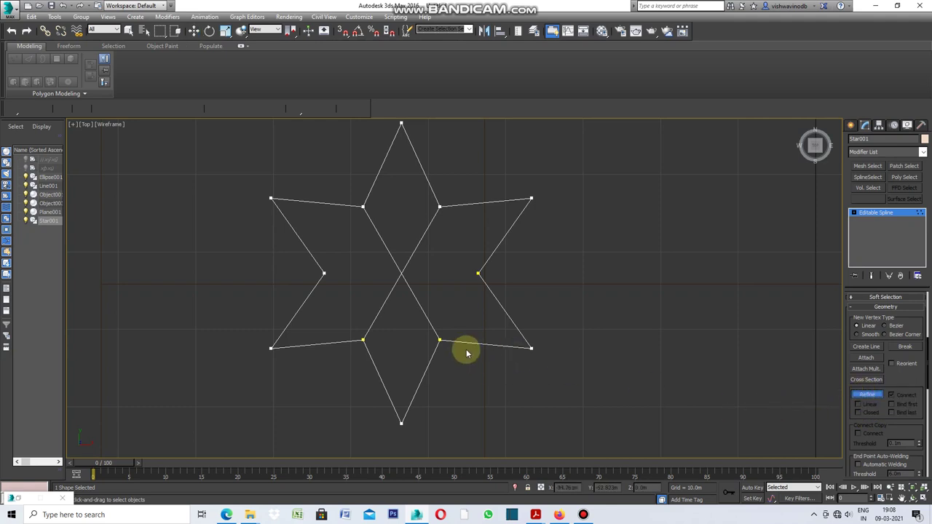
pyautogui.scroll(2, 339, 279)
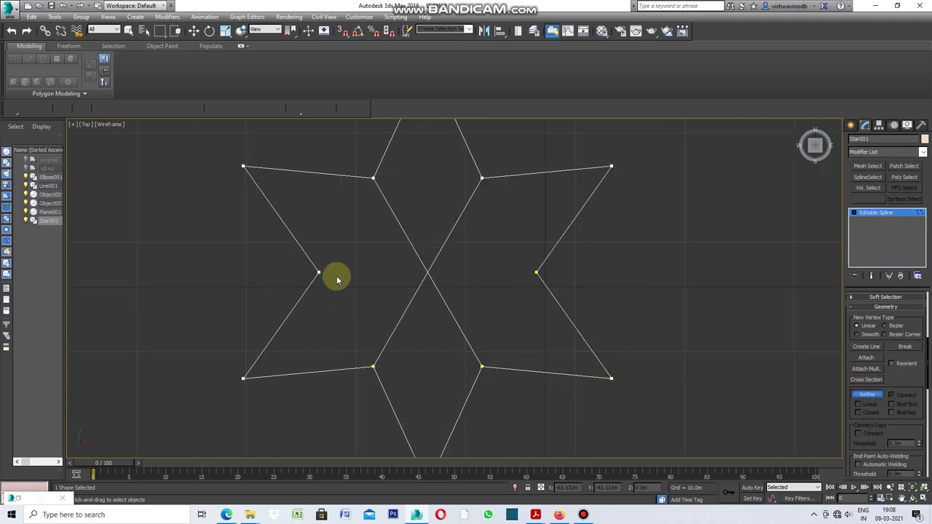
pyautogui.click(320, 271)
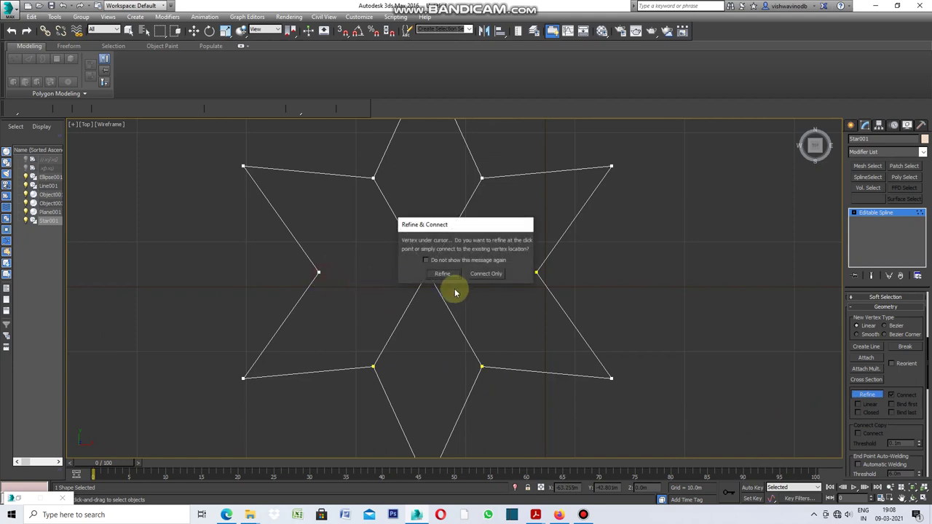
pyautogui.click(478, 272)
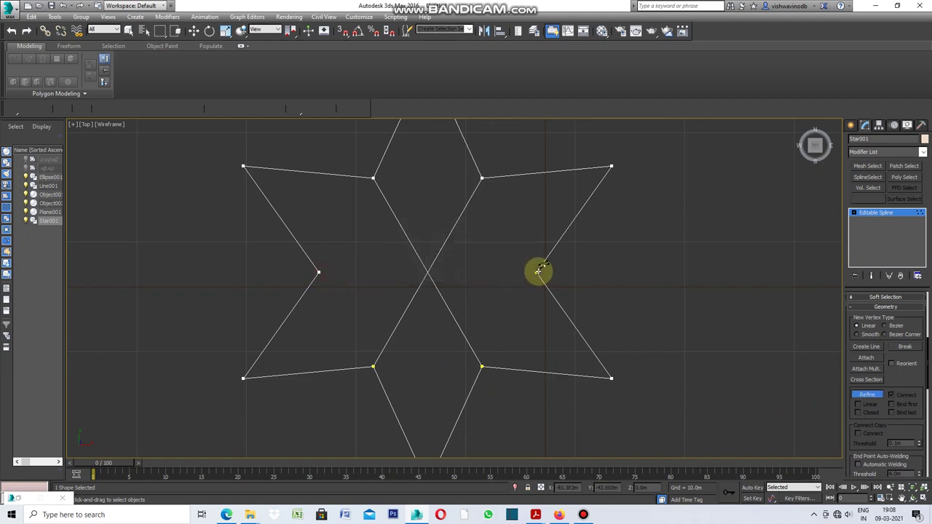
pyautogui.click(537, 272)
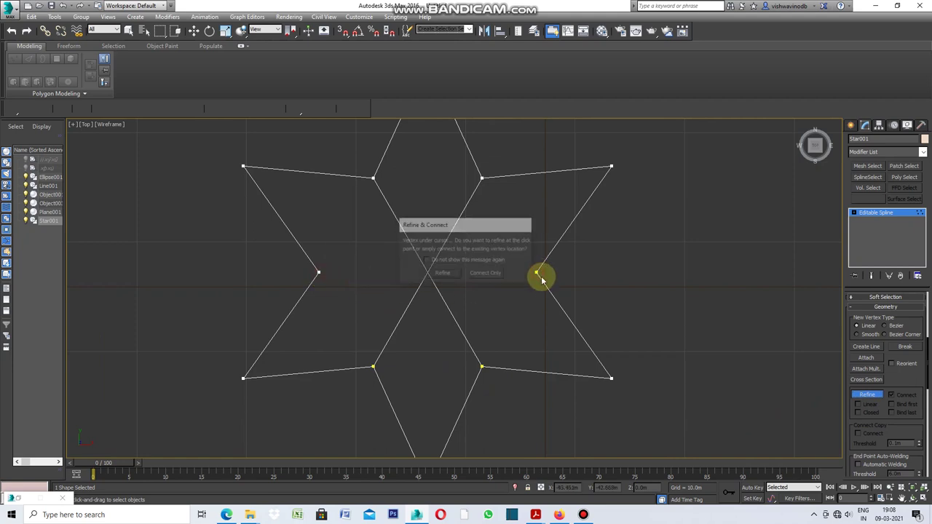
pyautogui.click(485, 276)
pyautogui.click(864, 396)
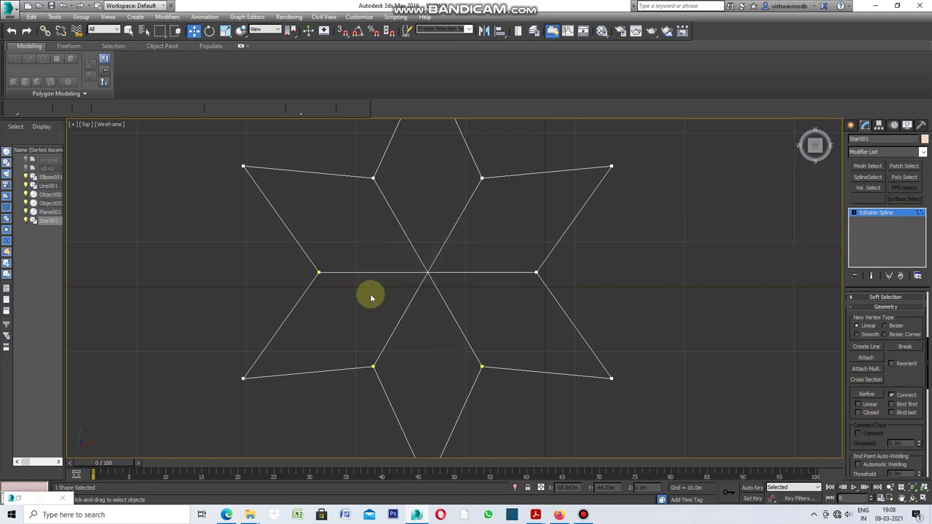
# Add a diagonal line from the lower-right tip through a new centre vertex to the upper-left tip.
pyautogui.scroll(-2, 370, 297)
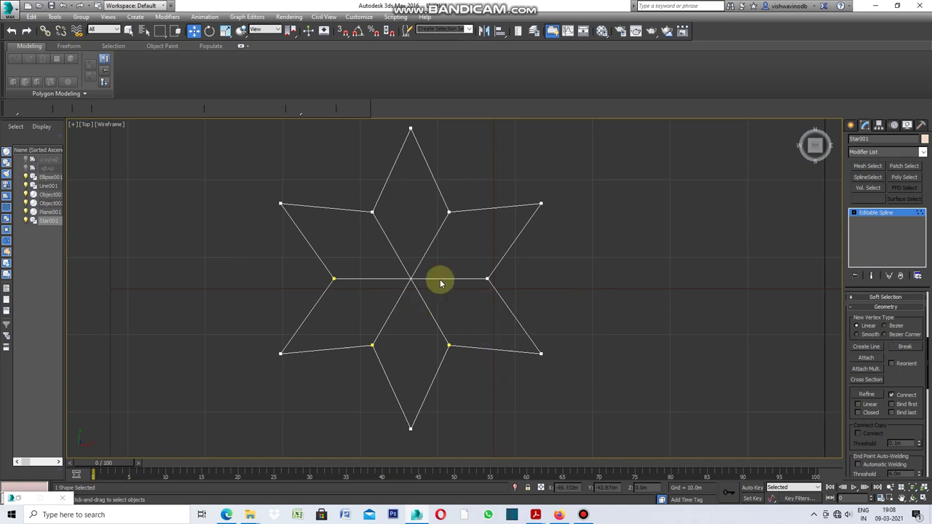
pyautogui.scroll(-2, 440, 282)
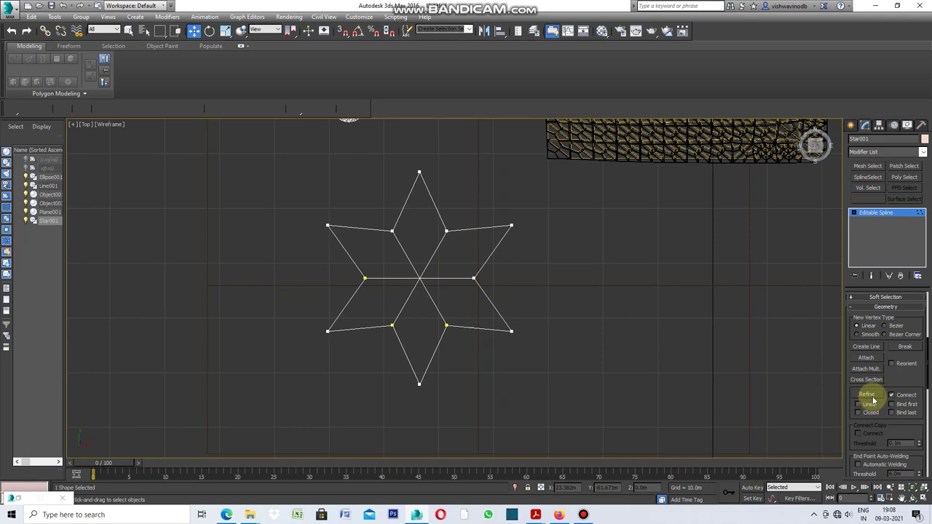
pyautogui.scroll(2, 405, 277)
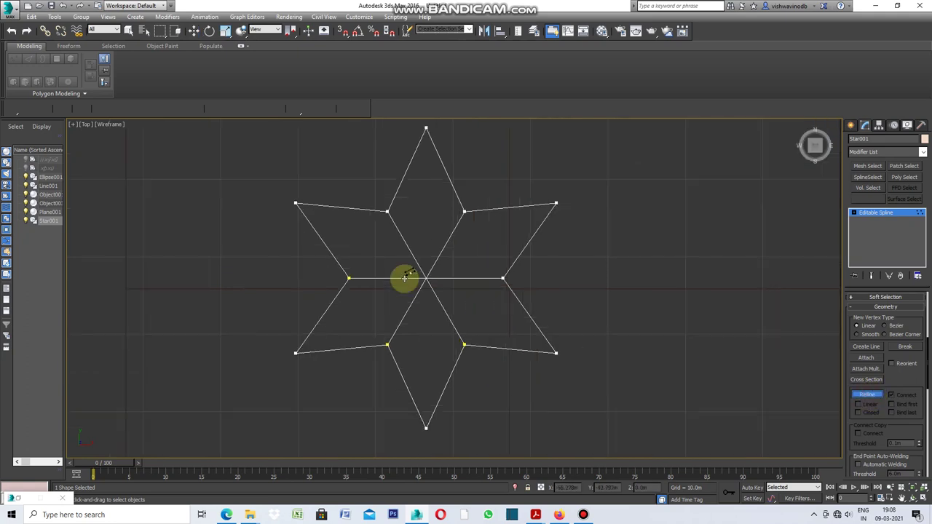
pyautogui.click(557, 353)
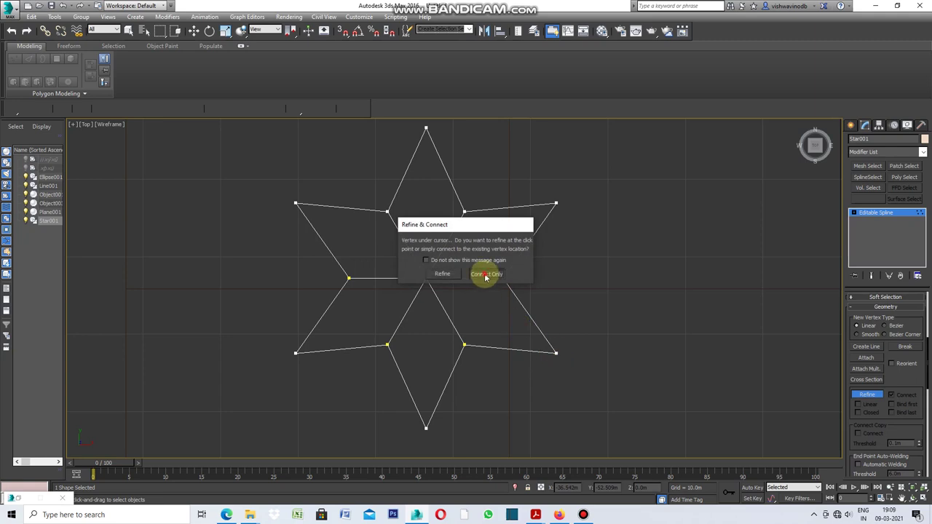
pyautogui.click(482, 272)
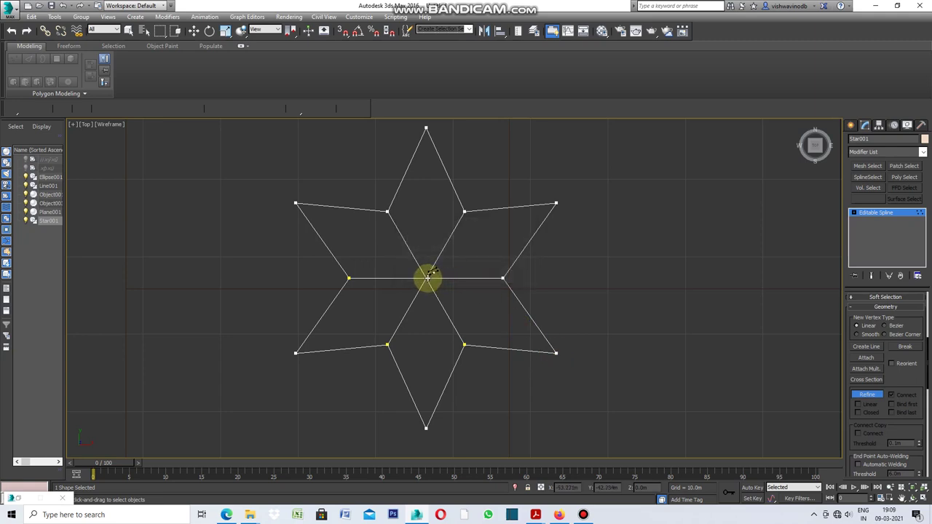
pyautogui.click(427, 277)
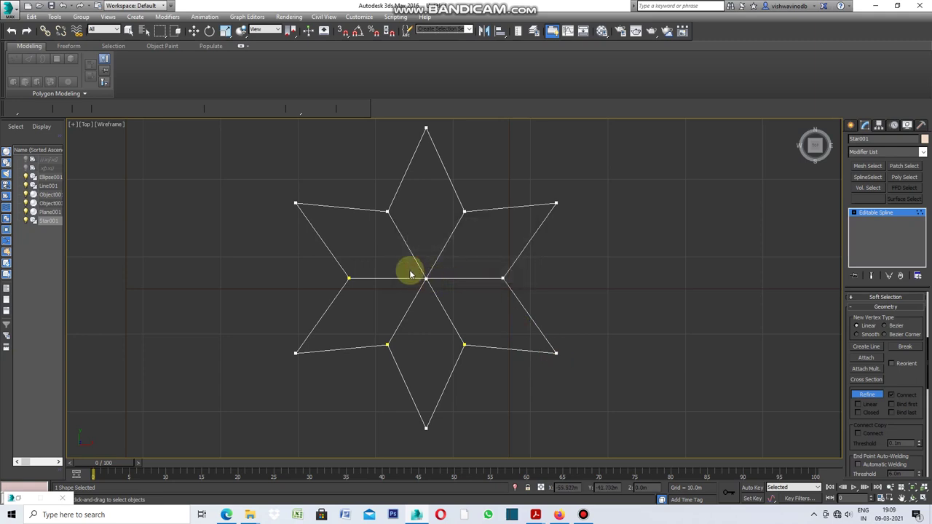
pyautogui.click(297, 203)
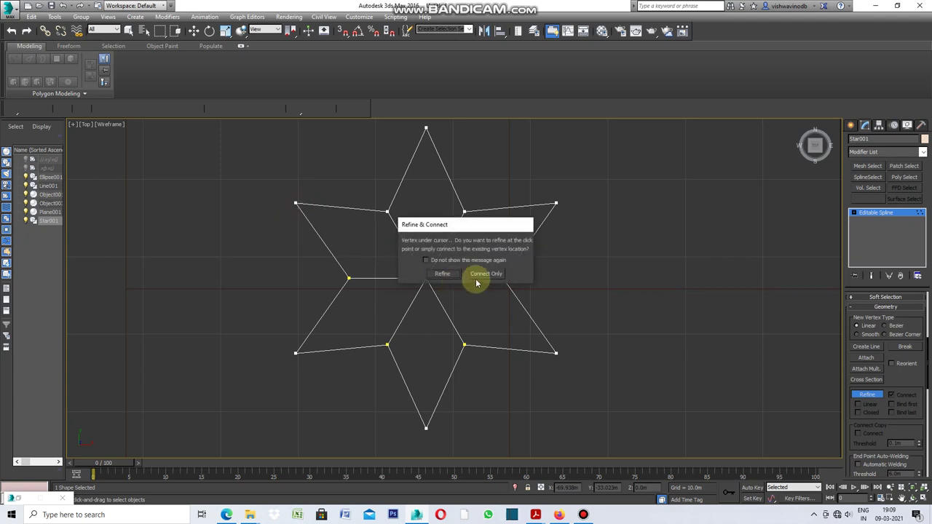
pyautogui.click(480, 274)
pyautogui.click(868, 395)
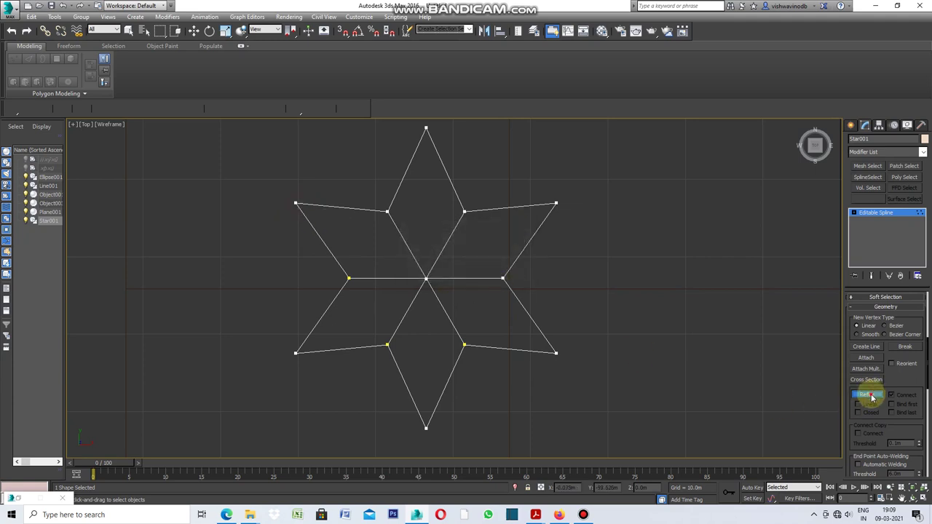
pyautogui.click(871, 397)
# Add a vertical line from the bottom tip through the centre vertex to the top tip.
pyautogui.click(866, 395)
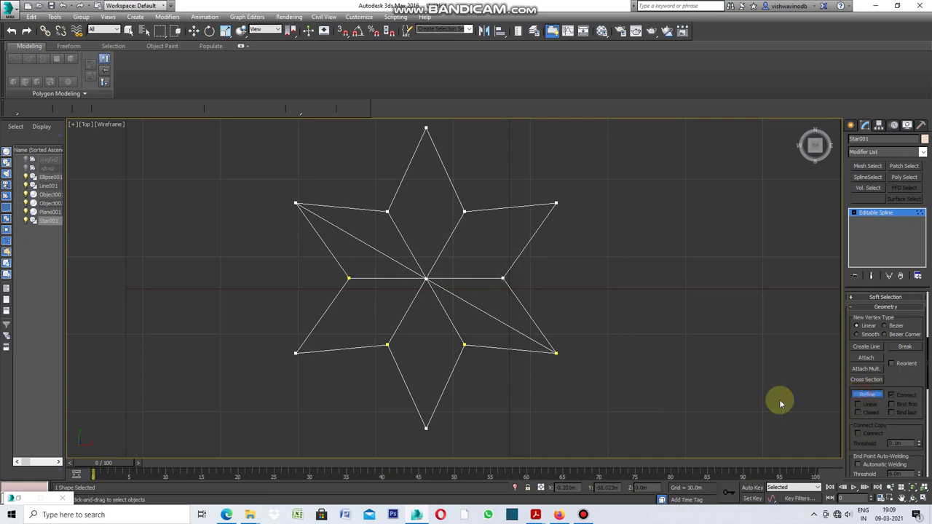
pyautogui.click(426, 428)
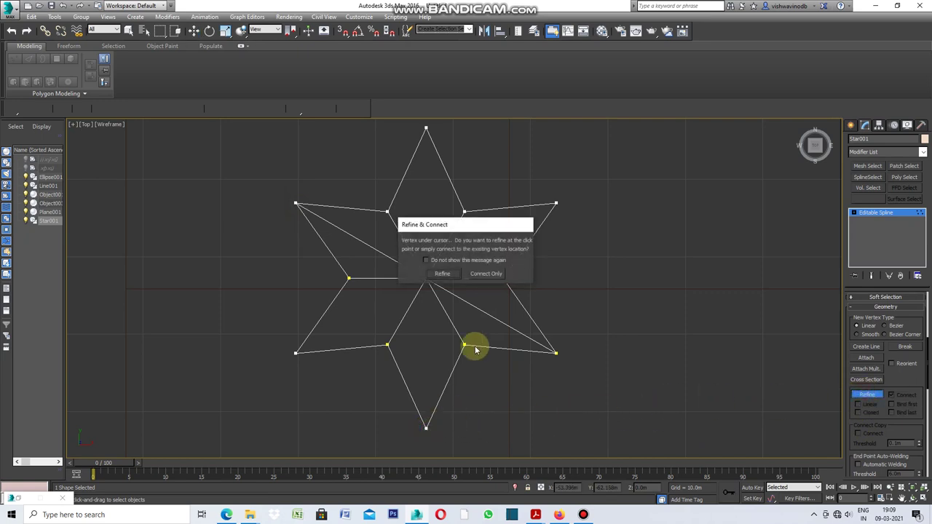
pyautogui.click(482, 270)
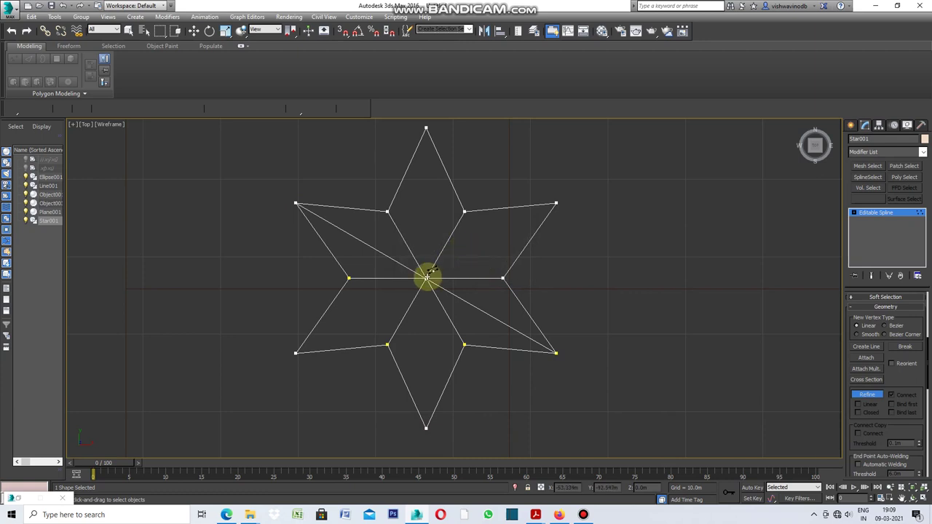
pyautogui.click(426, 277)
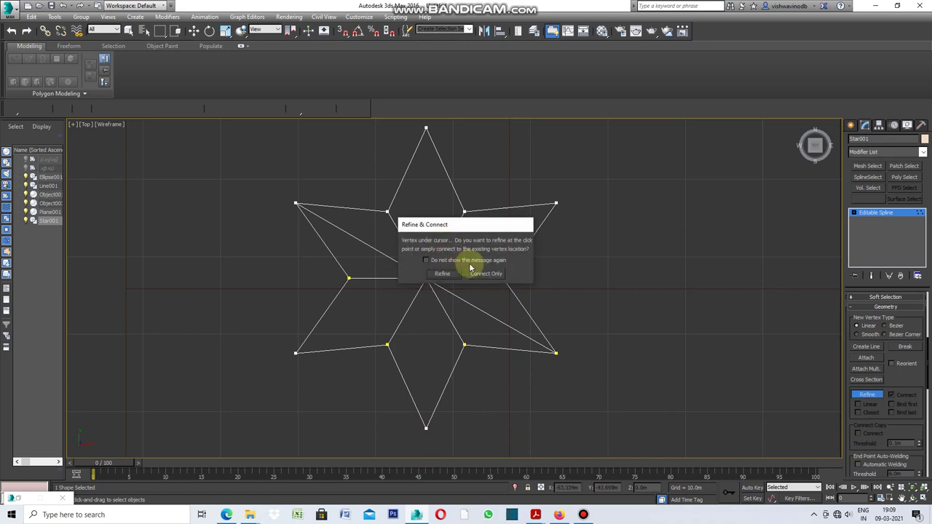
pyautogui.click(480, 270)
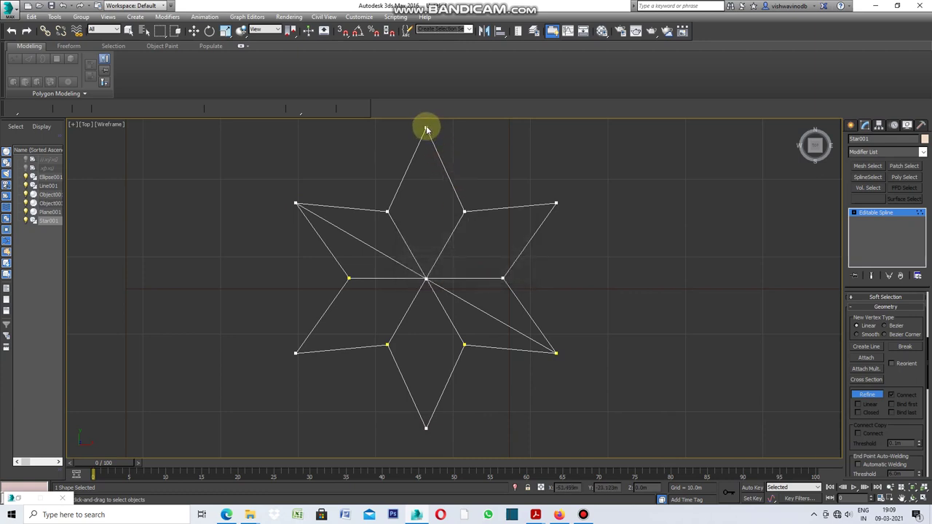
pyautogui.click(427, 127)
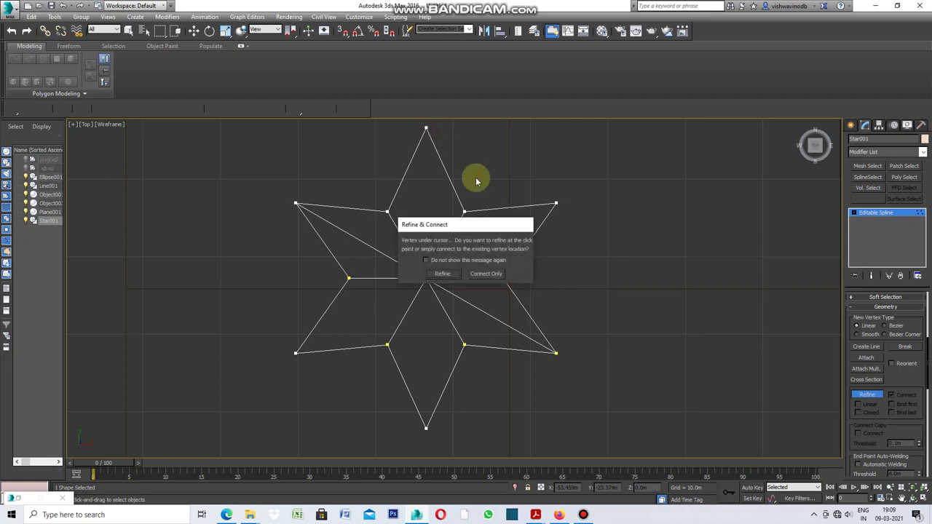
pyautogui.click(482, 274)
pyautogui.click(867, 394)
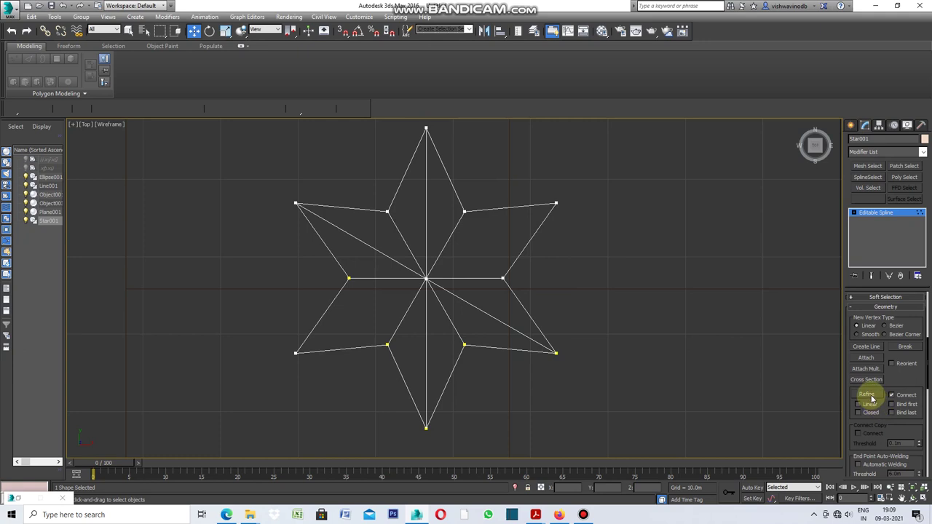
pyautogui.click(870, 396)
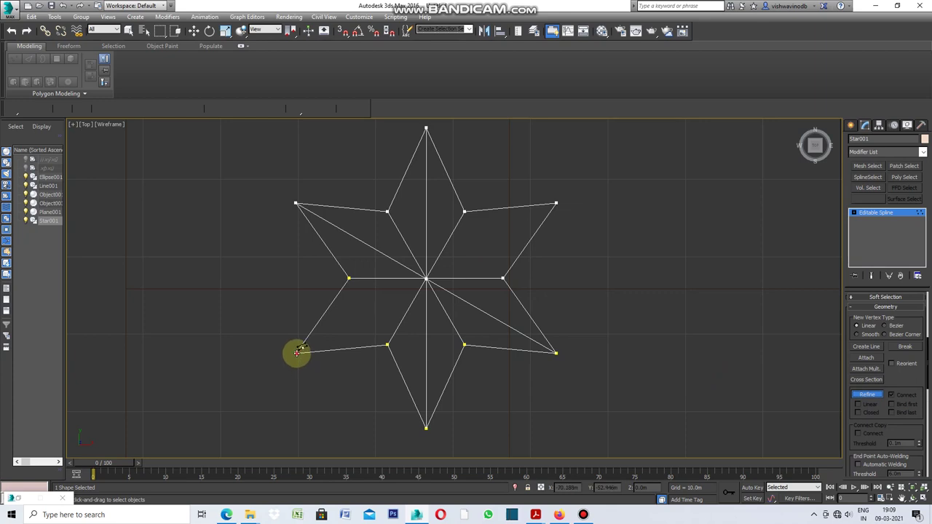
# Add spokes from the lower-left and upper-right star tips into the centre vertex.
pyautogui.click(297, 353)
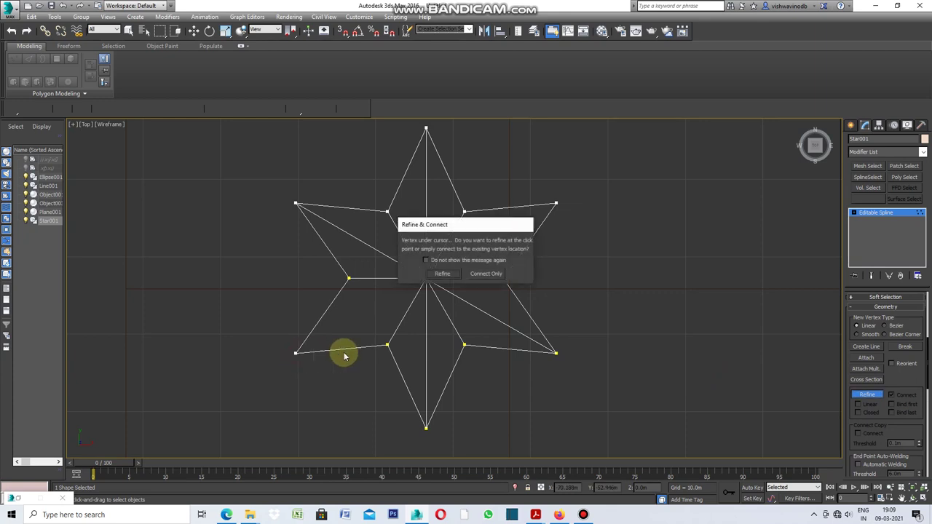
pyautogui.click(481, 275)
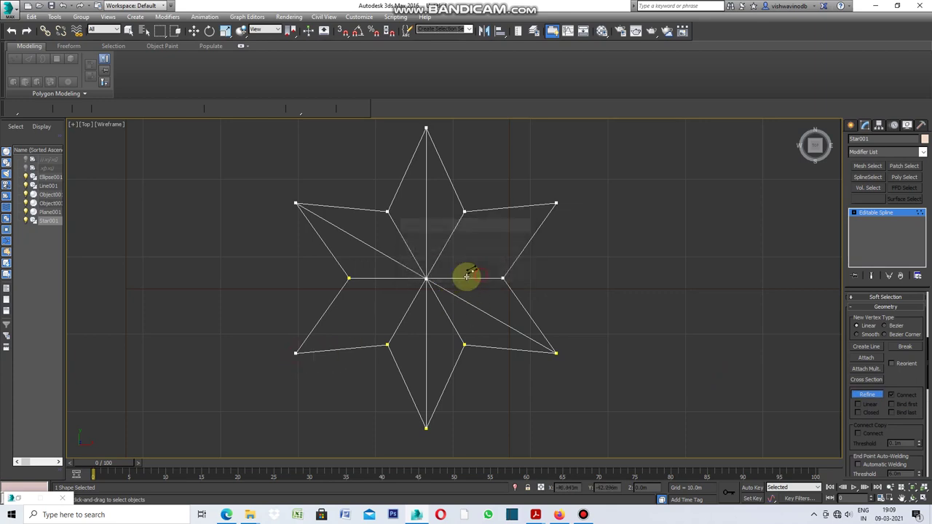
pyautogui.click(427, 278)
pyautogui.click(480, 277)
pyautogui.click(558, 213)
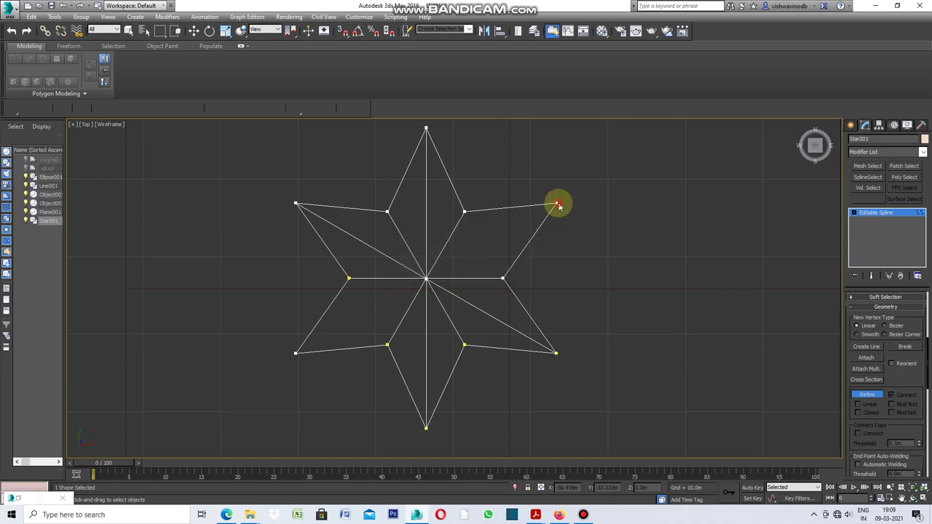
pyautogui.click(557, 206)
pyautogui.click(476, 276)
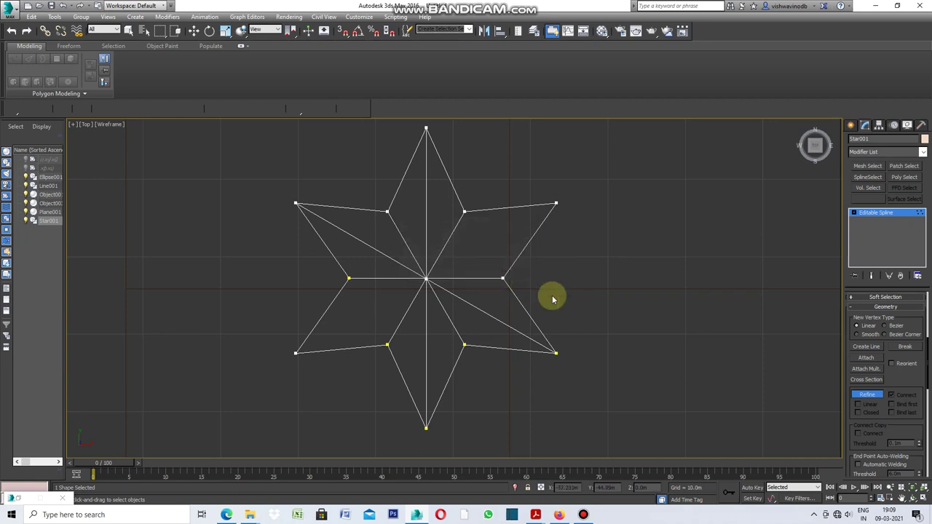
pyautogui.click(874, 398)
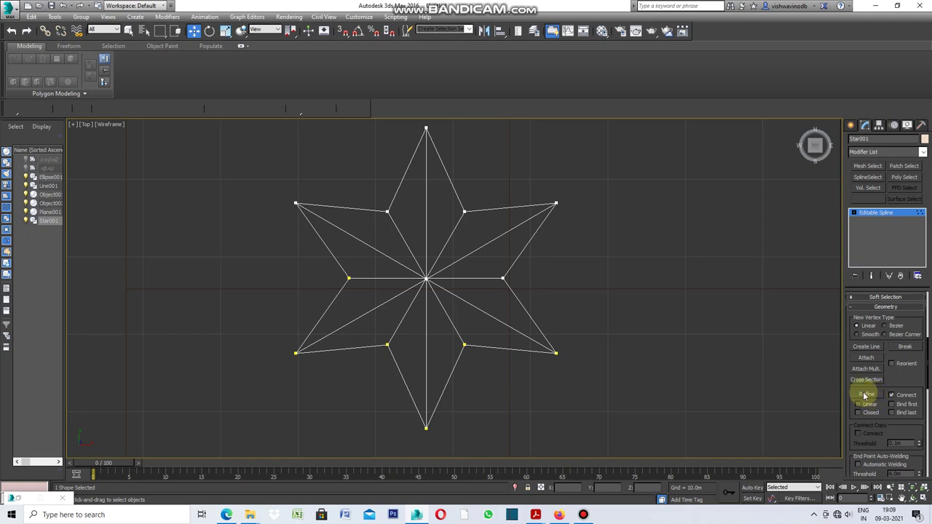
pyautogui.click(865, 394)
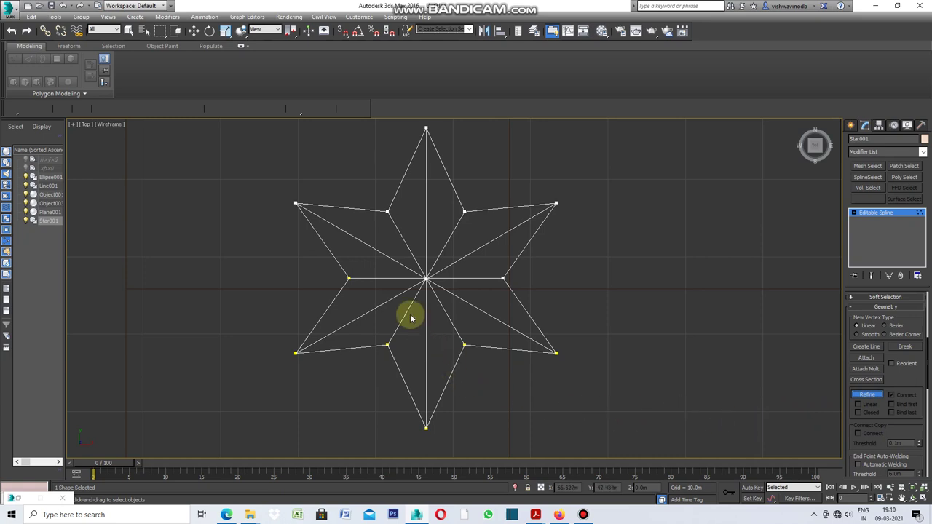
pyautogui.scroll(2, 382, 292)
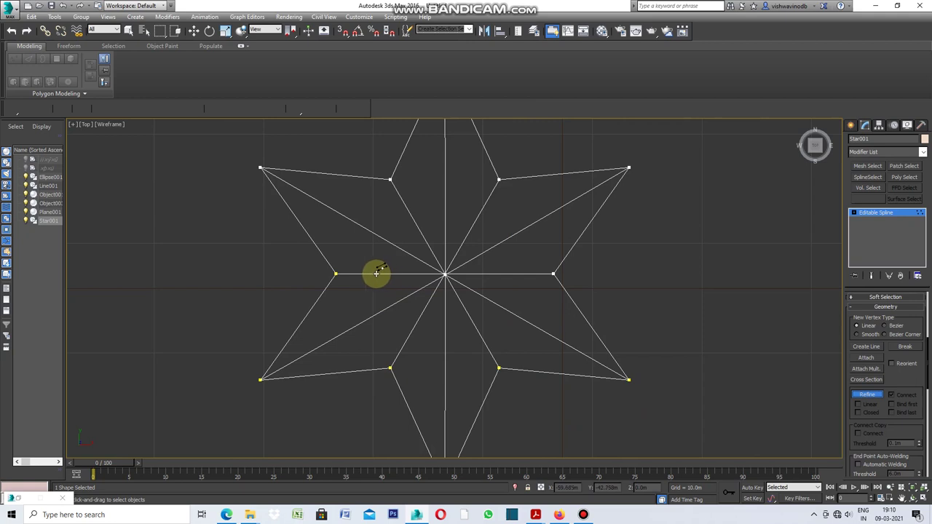
# Refine a ring of twelve vertices around the centre, one on each spoke.
pyautogui.click(374, 274)
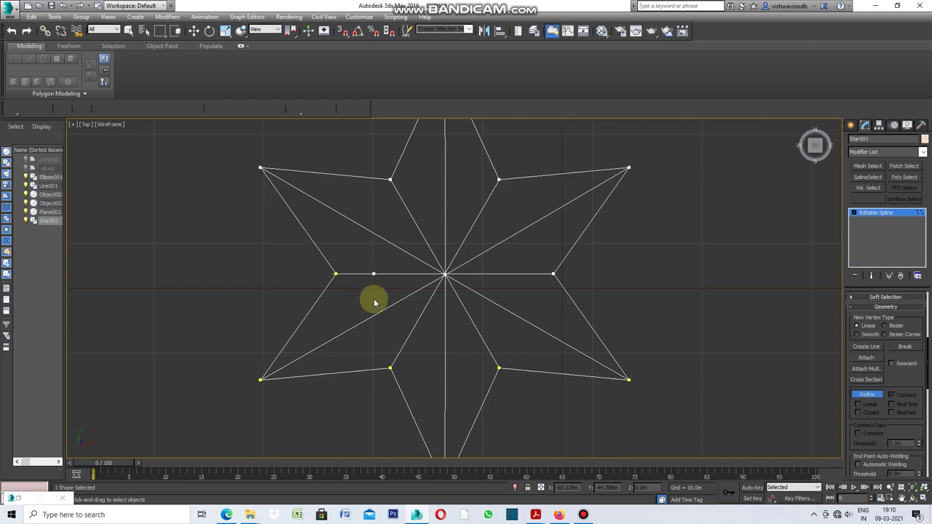
pyautogui.click(374, 315)
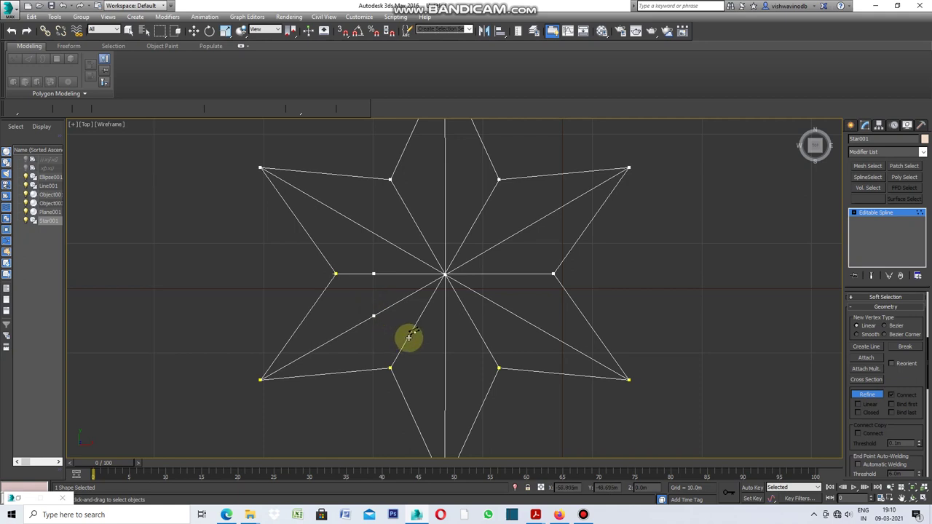
pyautogui.click(408, 337)
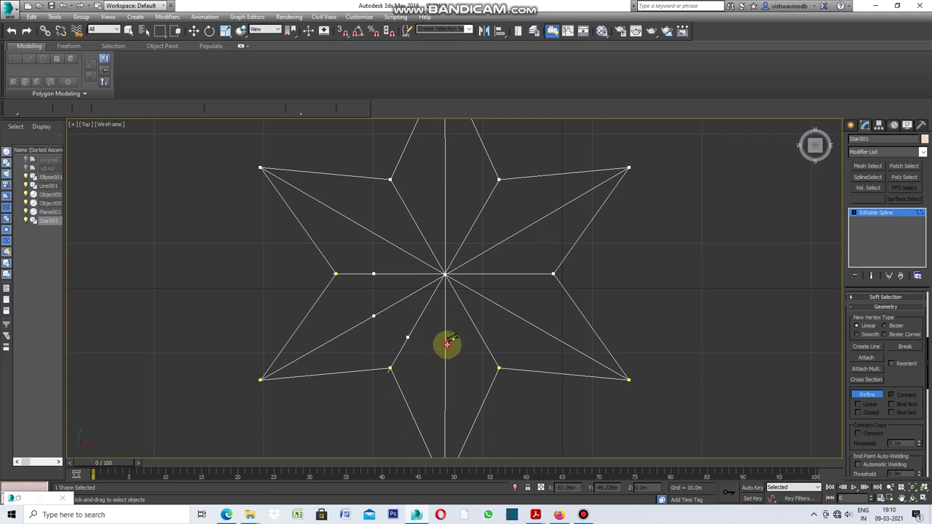
pyautogui.click(446, 344)
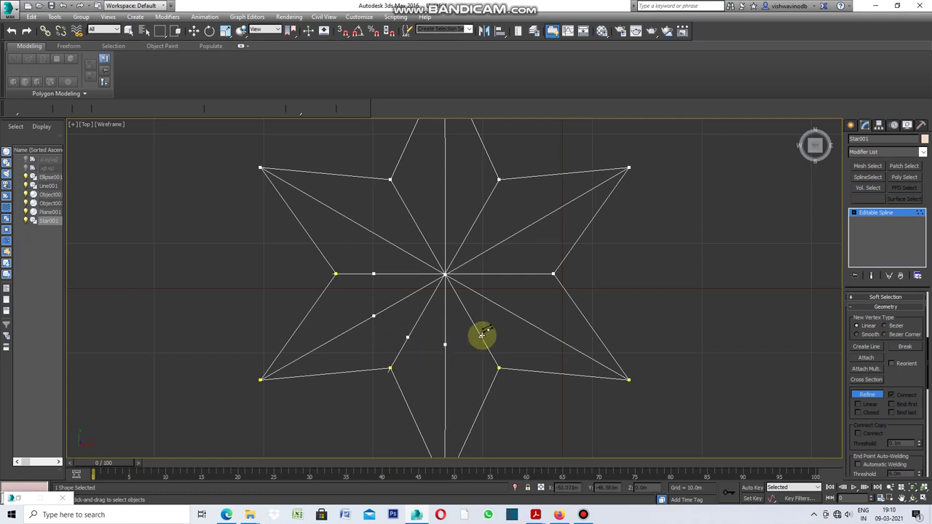
pyautogui.click(481, 336)
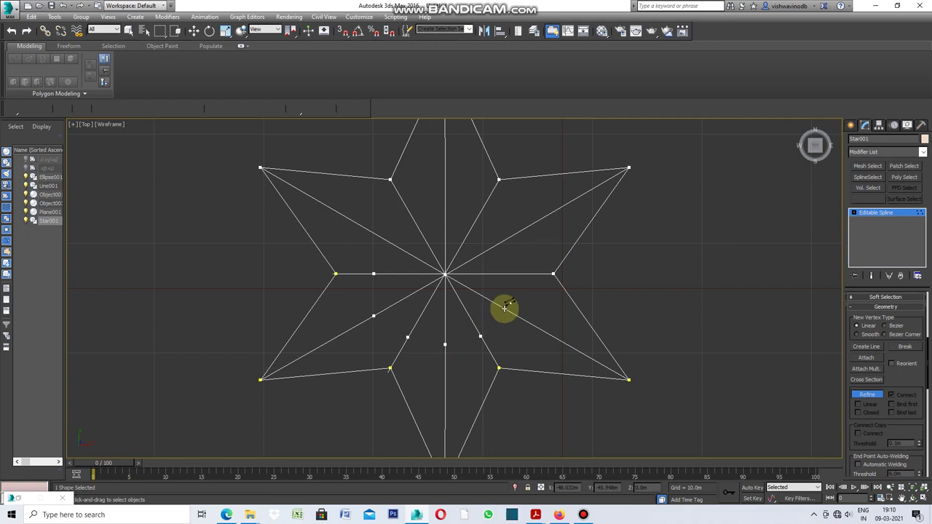
pyautogui.click(504, 307)
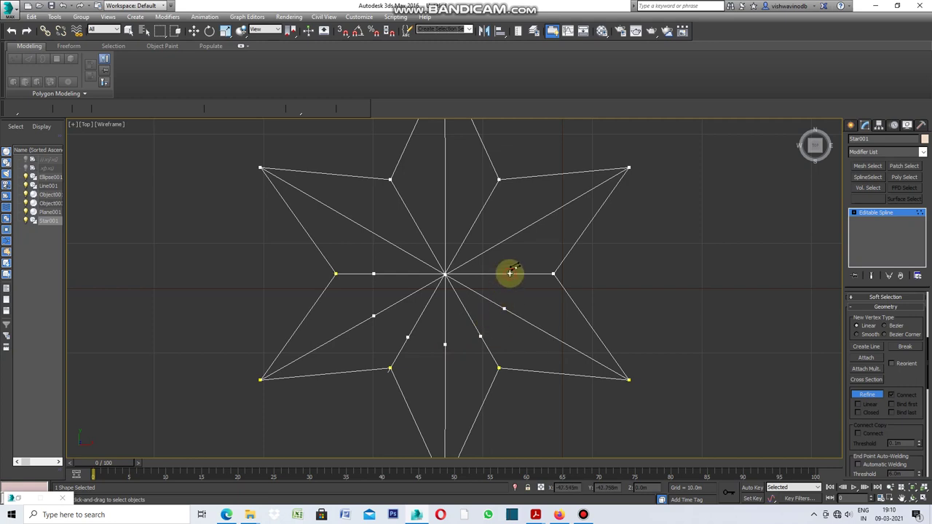
pyautogui.click(510, 274)
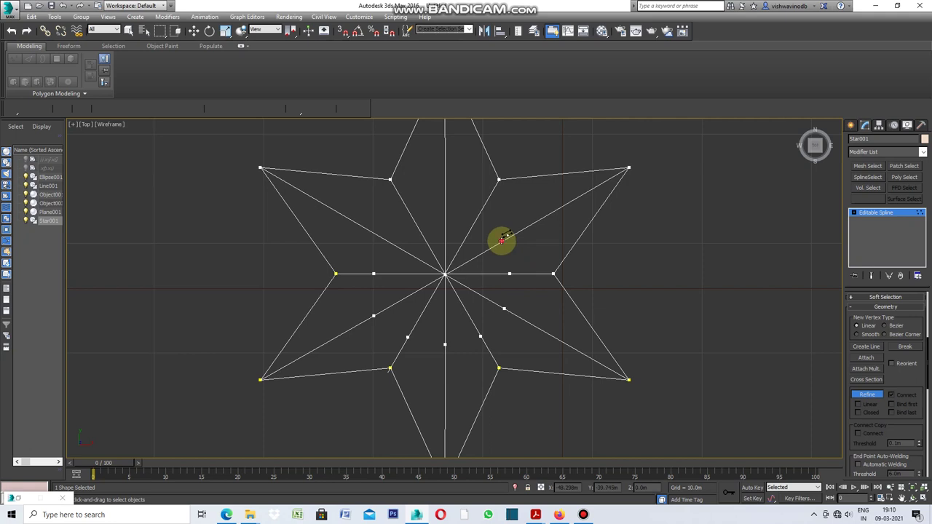
pyautogui.click(502, 241)
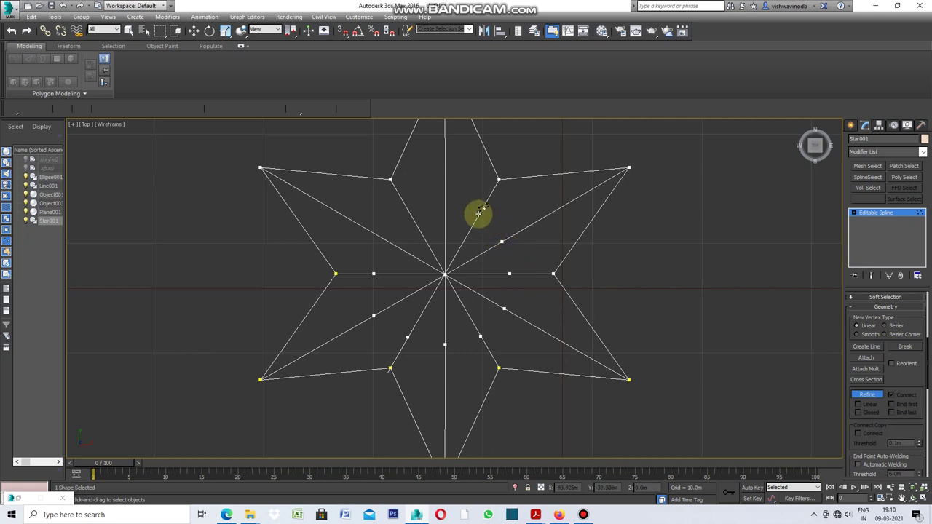
pyautogui.click(478, 214)
pyautogui.click(445, 205)
pyautogui.click(412, 217)
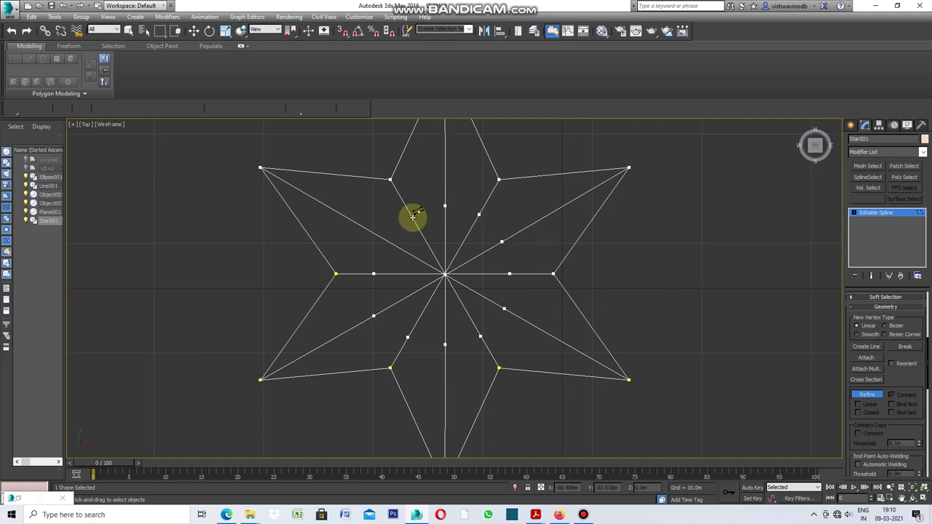
pyautogui.click(380, 235)
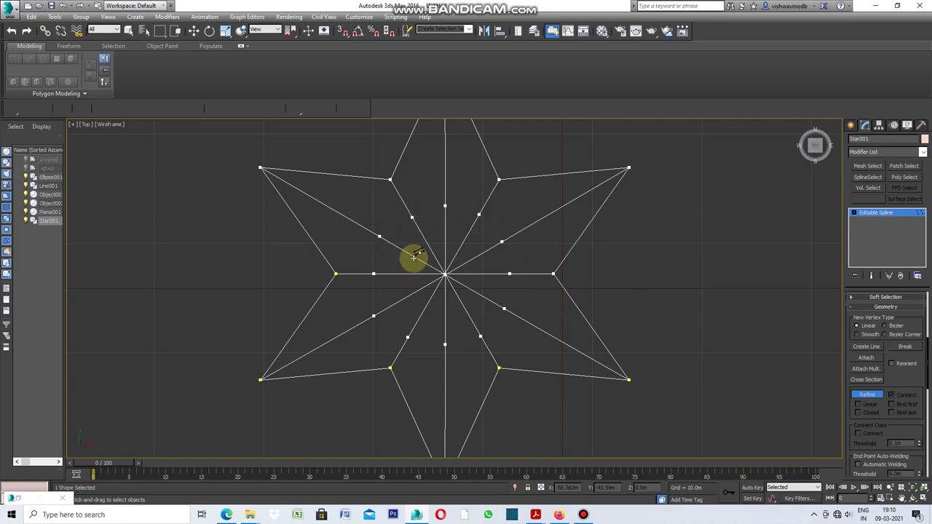
pyautogui.click(874, 397)
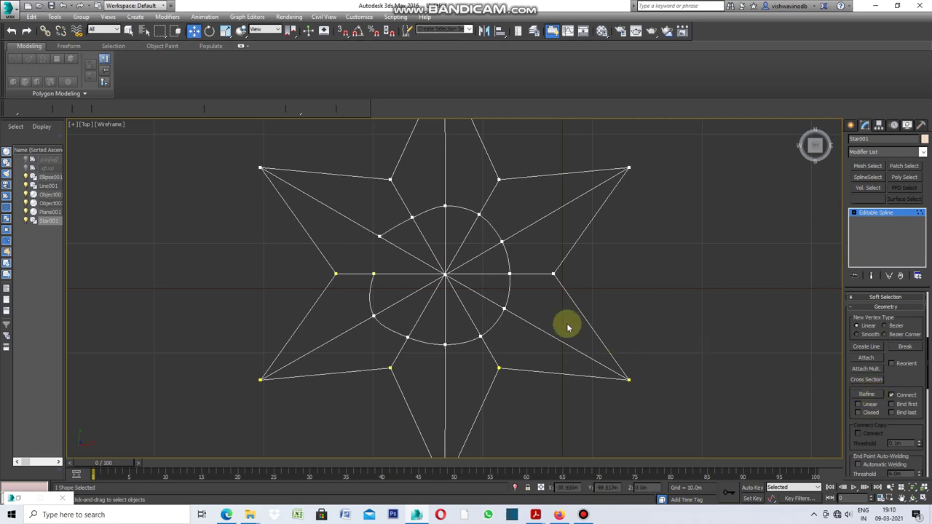
# Exit vertex editing on the star and deselect everything.
pyautogui.scroll(-2, 503, 303)
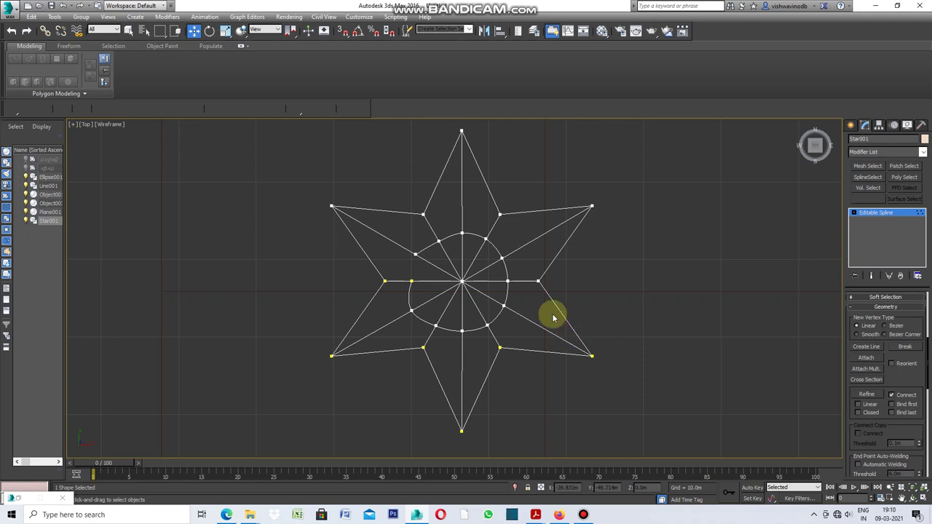
pyautogui.scroll(-2, 542, 302)
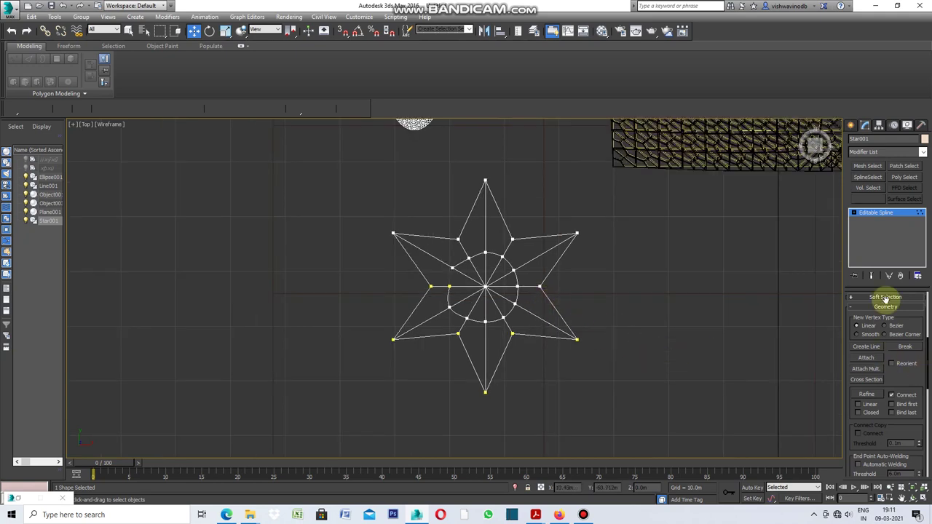
pyautogui.click(850, 125)
pyautogui.click(758, 226)
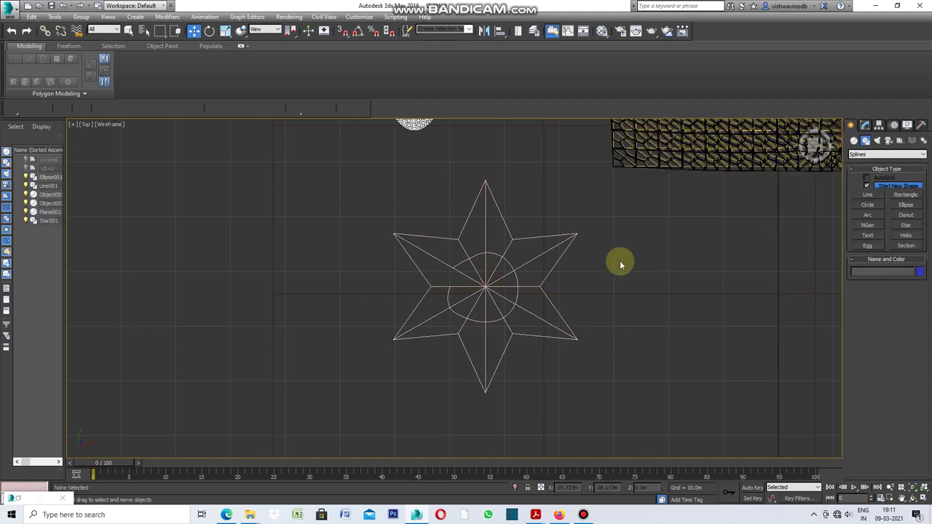
# Convert Star001 to an Editable Spline again and enter Vertex sub-object level.
pyautogui.click(553, 266)
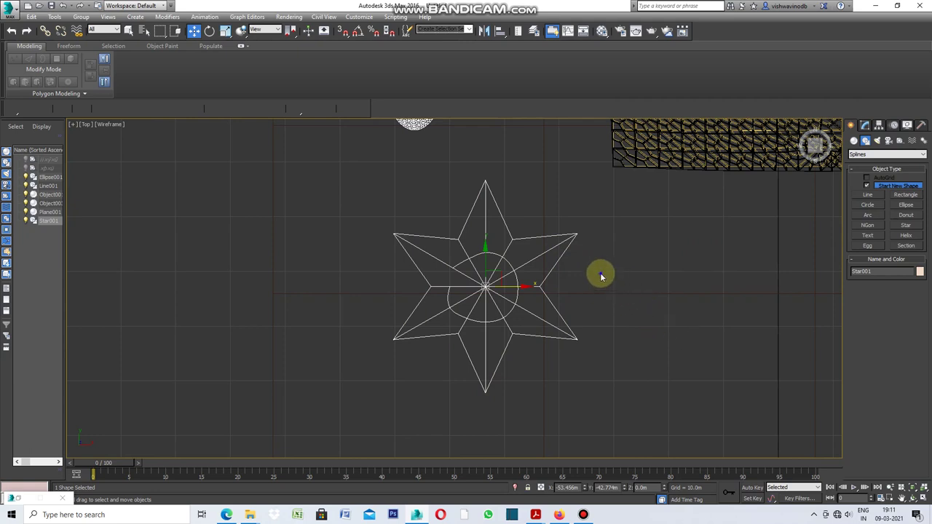
pyautogui.rightClick(598, 271)
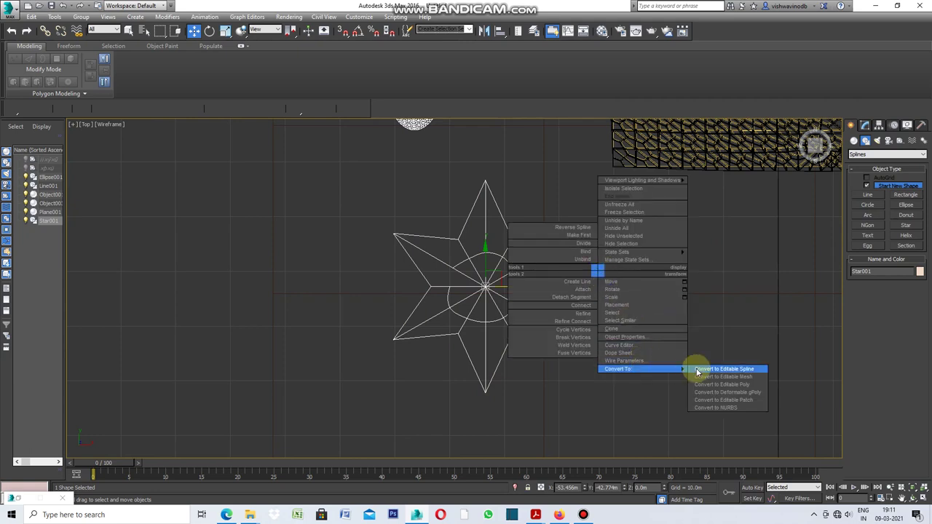
pyautogui.click(699, 369)
pyautogui.scroll(3, 878, 349)
pyautogui.scroll(2, 878, 351)
pyautogui.click(874, 328)
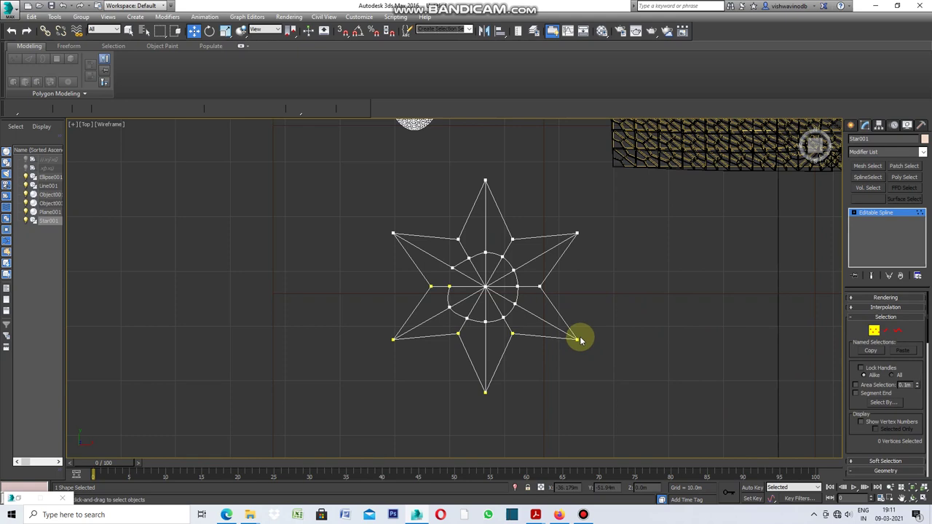
# Select the star's central vertices and maximize the Perspective view.
pyautogui.scroll(4, 495, 275)
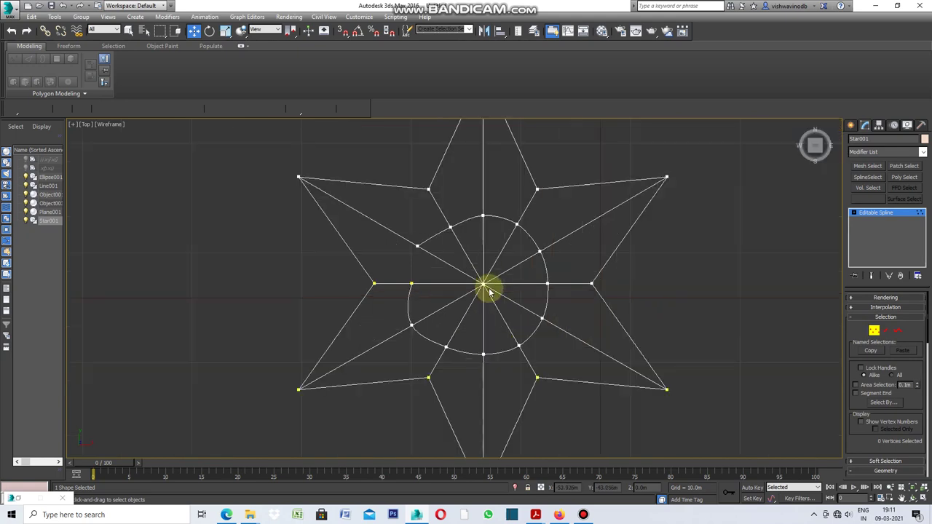
pyautogui.moveTo(495, 273); pyautogui.dragTo(476, 292)
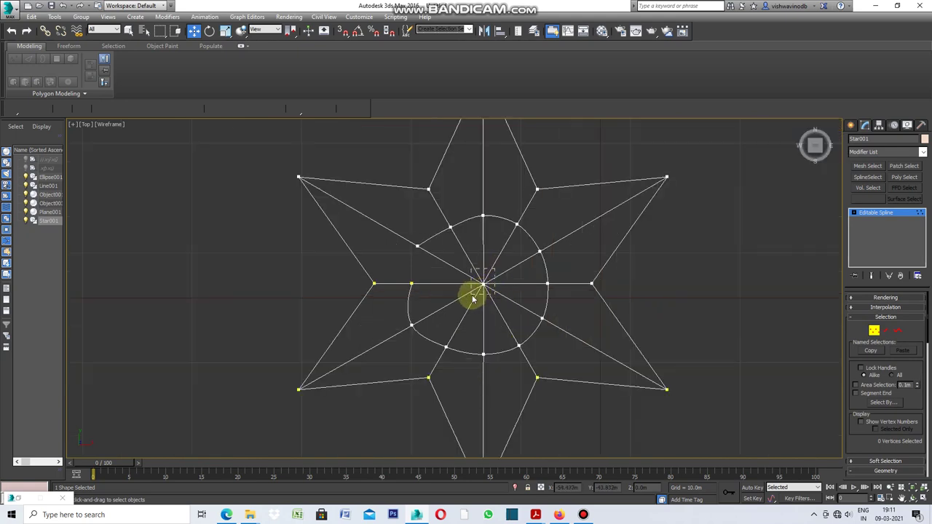
pyautogui.click(73, 125)
pyautogui.click(90, 136)
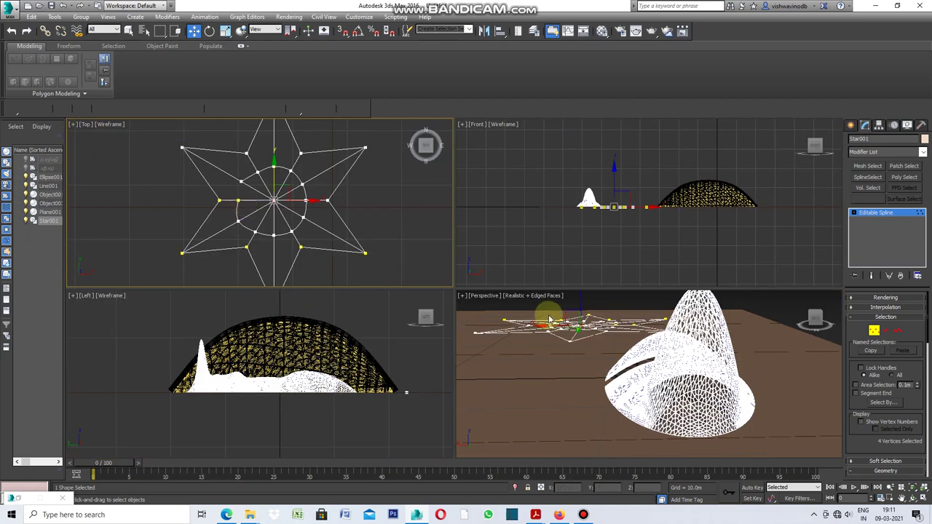
pyautogui.click(461, 296)
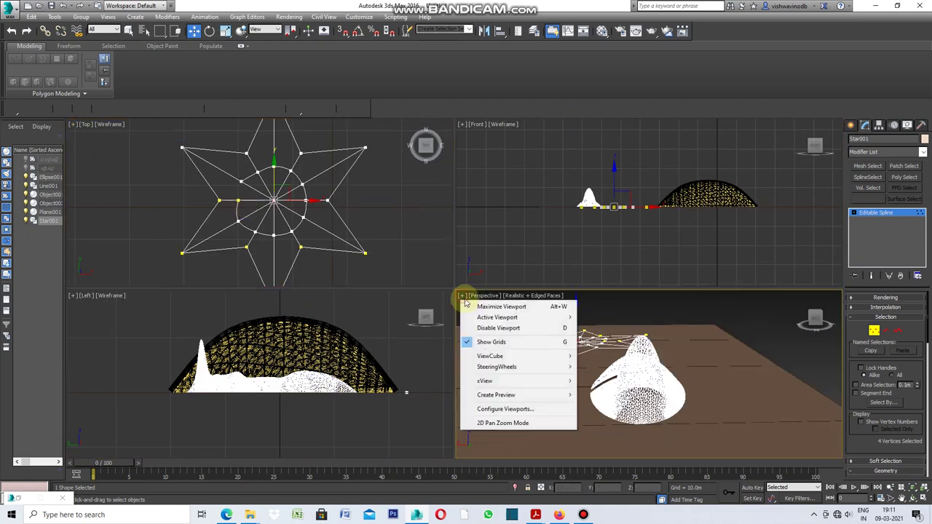
pyautogui.click(501, 307)
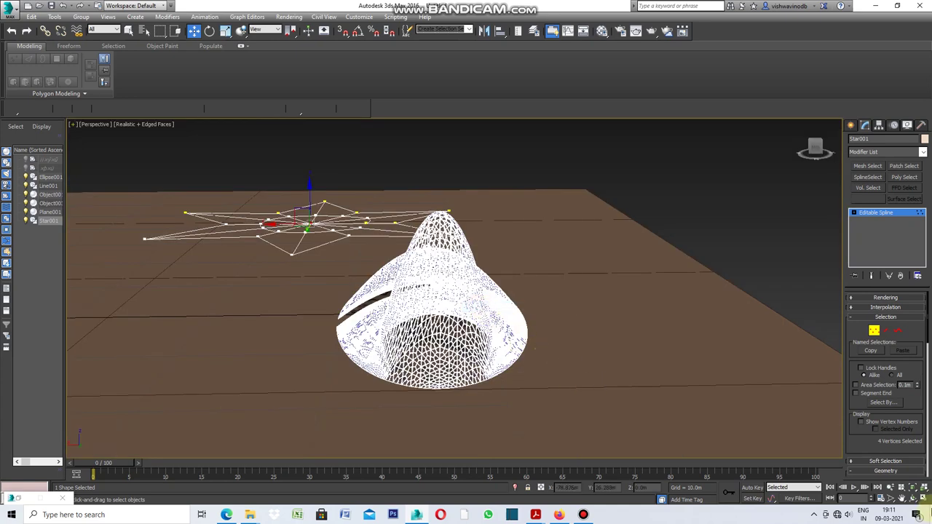
# Move the central vertices up along Z into a tall peak, then restore four viewports.
pyautogui.click(901, 497)
pyautogui.moveTo(381, 298); pyautogui.dragTo(589, 426)
pyautogui.scroll(5, 385, 278)
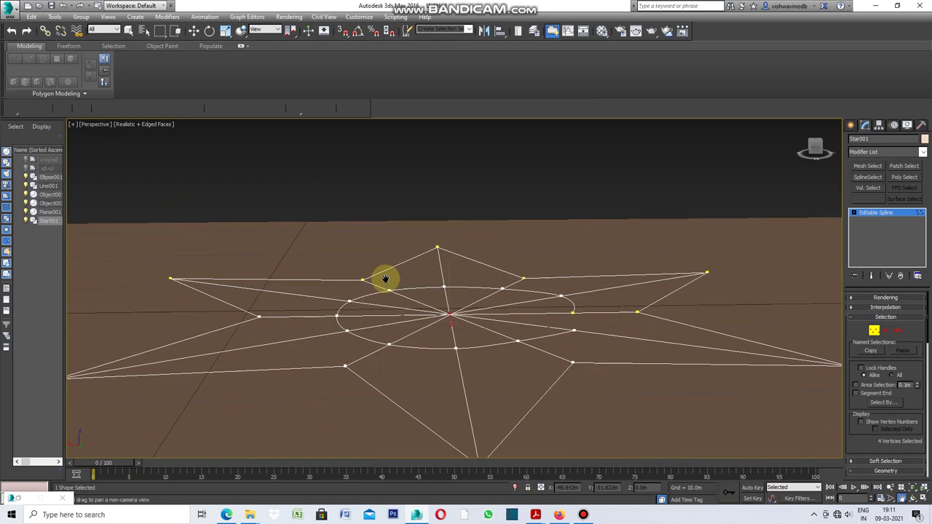
pyautogui.click(194, 30)
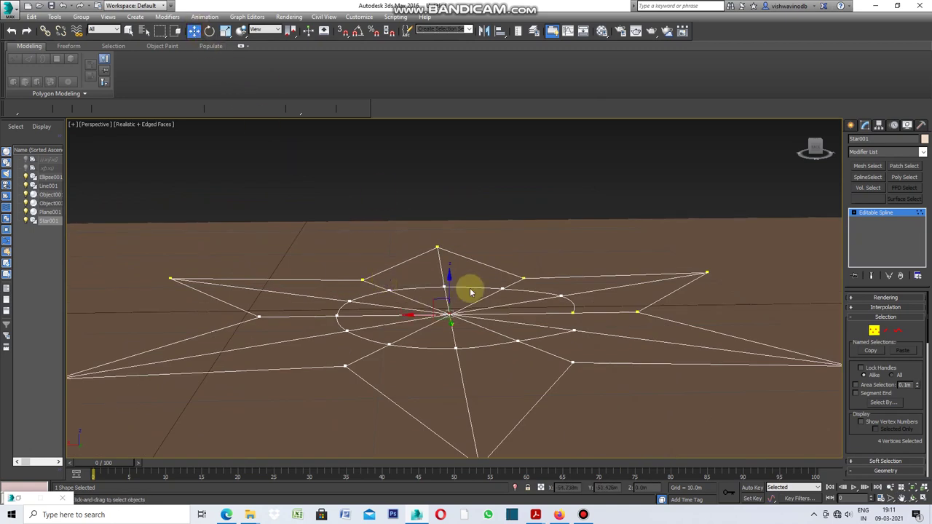
pyautogui.moveTo(448, 289); pyautogui.dragTo(449, 144)
pyautogui.scroll(-5, 538, 301)
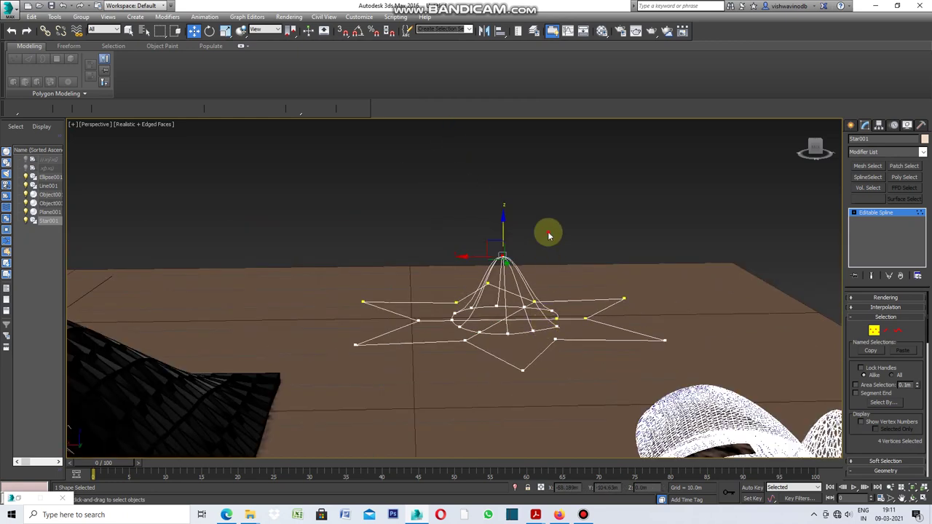
pyautogui.click(77, 127)
pyautogui.click(90, 133)
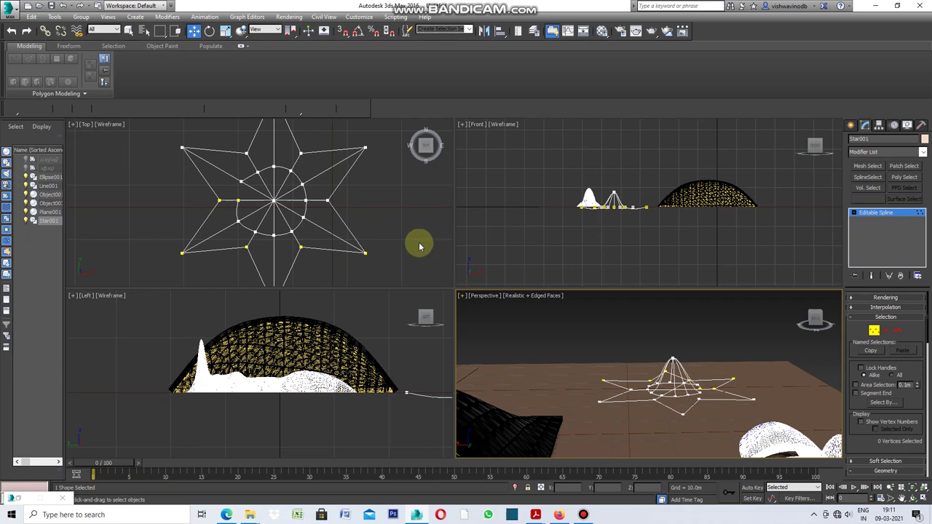
# Select all of the star's inner ring vertices in the Top viewport.
pyautogui.rightClick(391, 237)
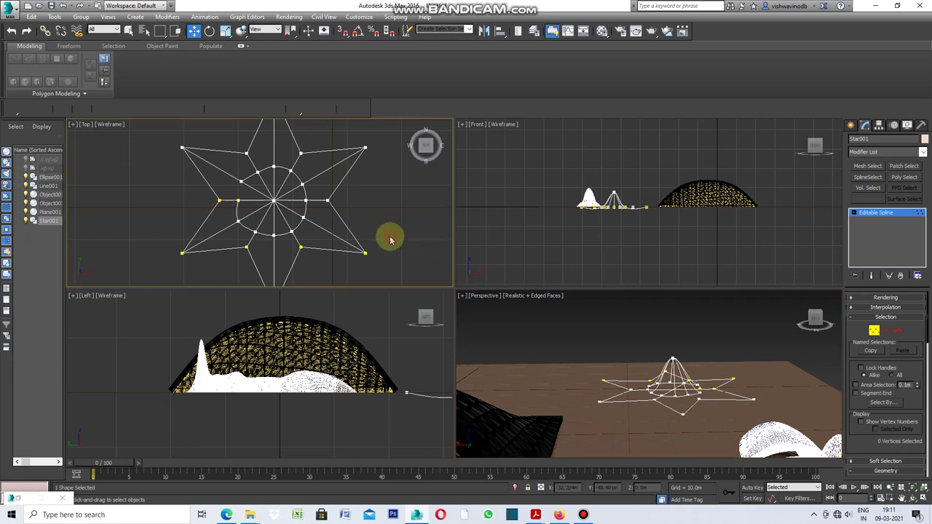
pyautogui.click(253, 241)
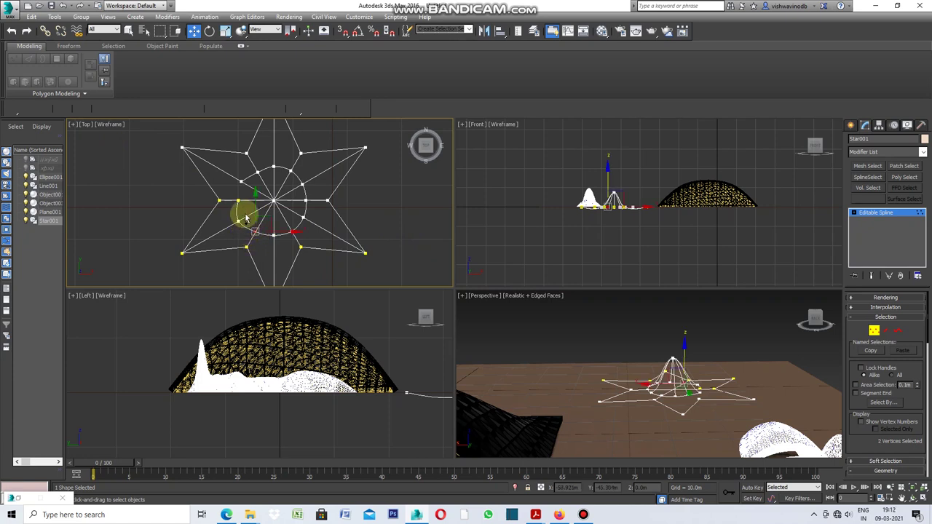
pyautogui.keyDown('ctrl'); pyautogui.click(264, 232); pyautogui.keyUp('ctrl')
pyautogui.click(285, 232)
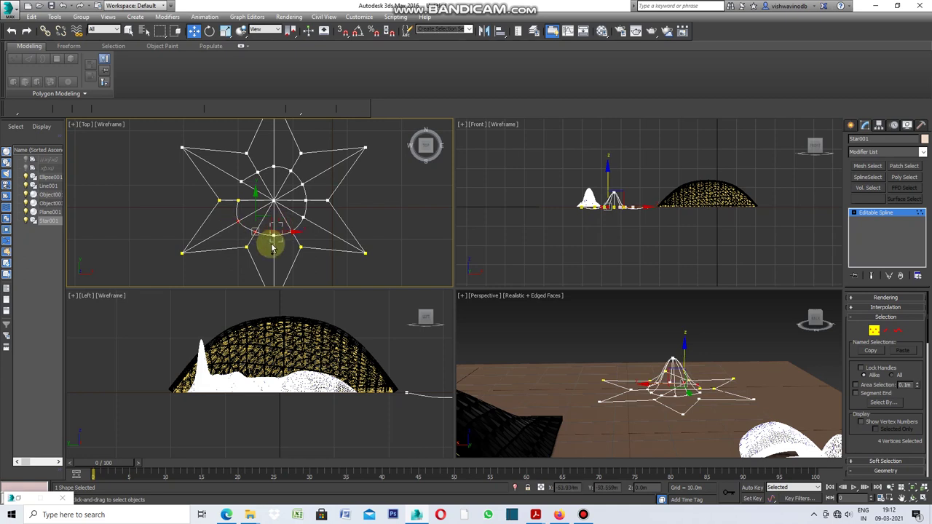
pyautogui.keyDown('ctrl'); pyautogui.click(303, 231); pyautogui.keyUp('ctrl')
pyautogui.keyDown('ctrl'); pyautogui.click(306, 215); pyautogui.keyUp('ctrl')
pyautogui.keyDown('ctrl'); pyautogui.click(305, 185); pyautogui.keyUp('ctrl')
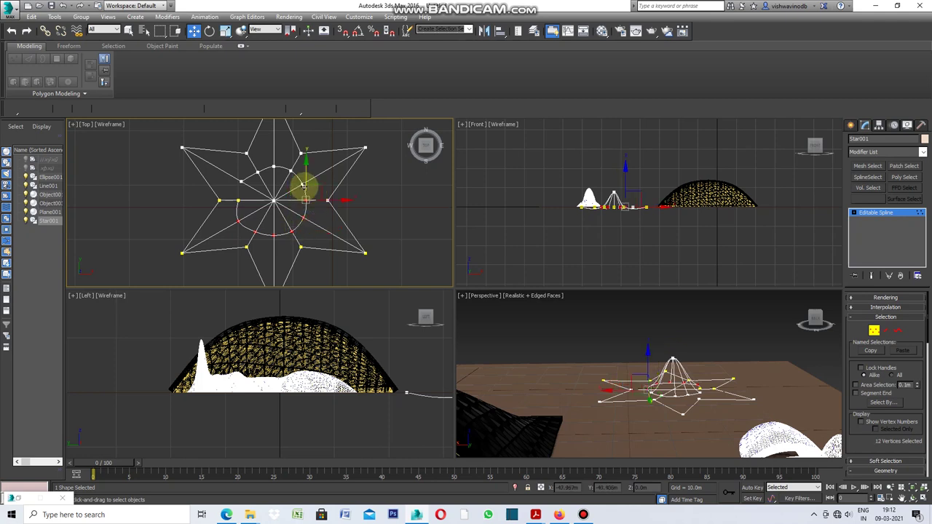
pyautogui.keyDown('ctrl'); pyautogui.click(312, 172); pyautogui.keyUp('ctrl')
pyautogui.keyDown('ctrl'); pyautogui.click(276, 170); pyautogui.keyUp('ctrl')
pyautogui.keyDown('ctrl'); pyautogui.click(260, 178); pyautogui.keyUp('ctrl')
pyautogui.keyDown('ctrl'); pyautogui.click(260, 182); pyautogui.keyUp('ctrl')
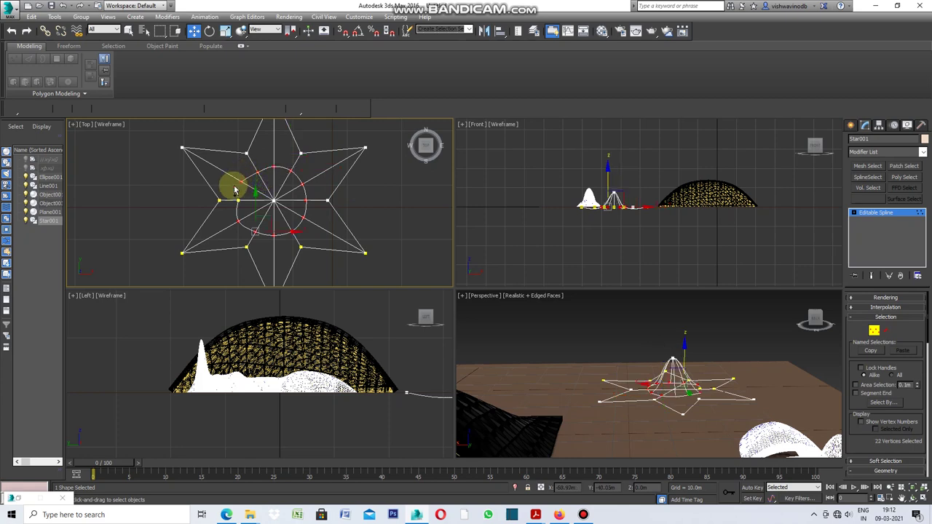
# Lift the selected ring vertices slightly along Y in the Front viewport.
pyautogui.click(608, 185)
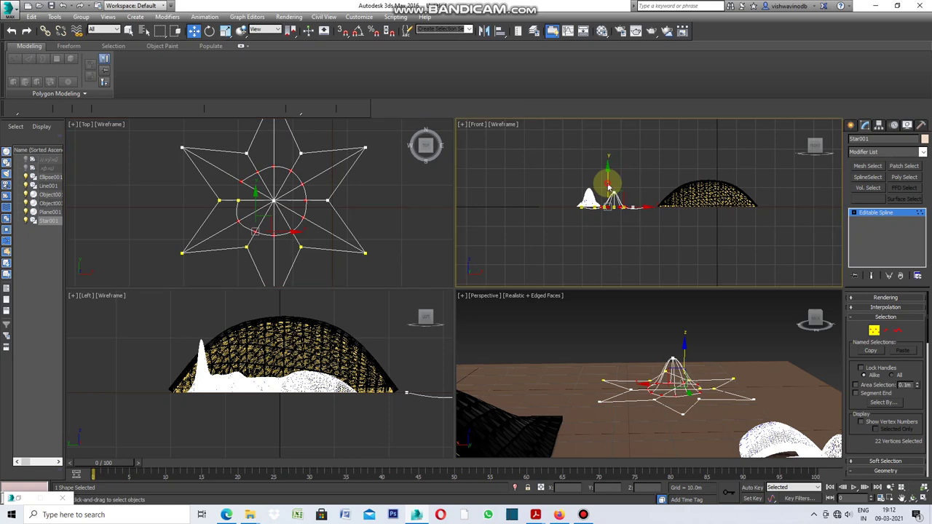
pyautogui.moveTo(607, 181); pyautogui.dragTo(609, 152)
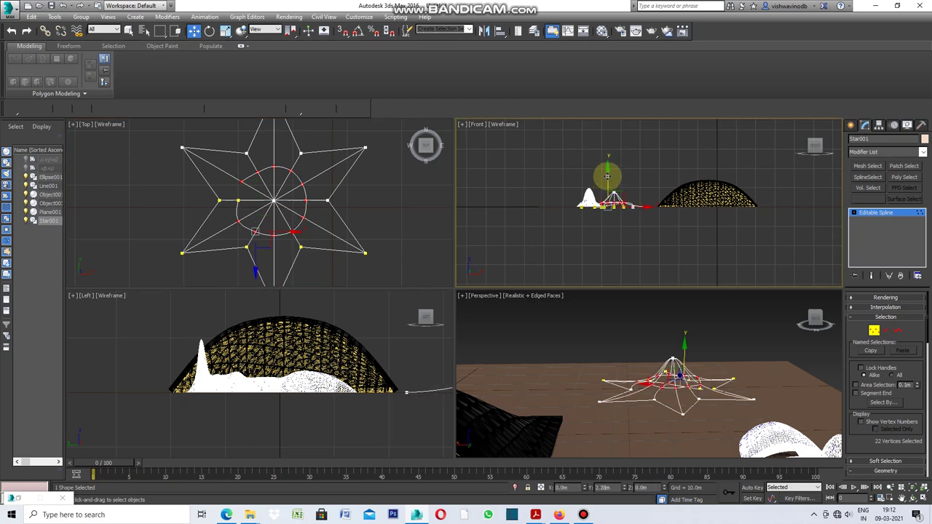
pyautogui.moveTo(610, 152); pyautogui.dragTo(608, 177)
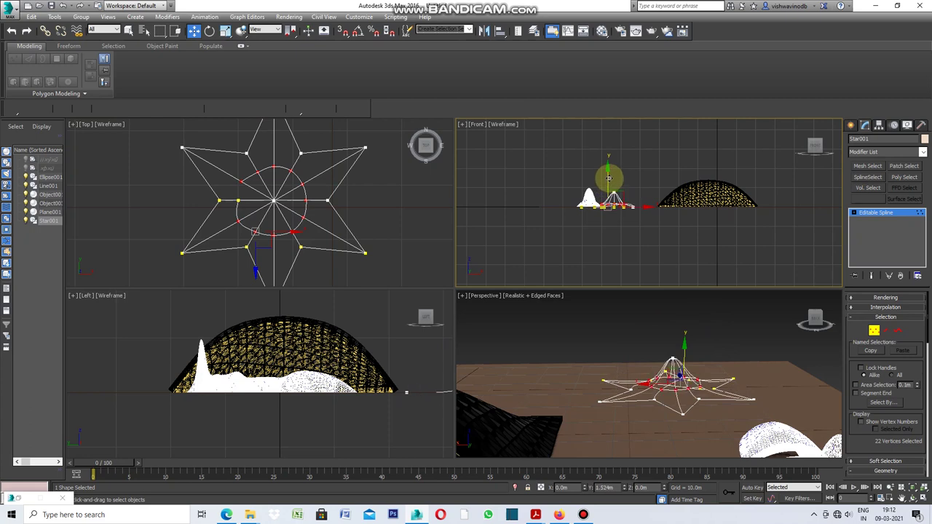
pyautogui.moveTo(609, 177)
pyautogui.mouseDown()
pyautogui.moveTo(610, 188)
pyautogui.moveTo(613, 179)
pyautogui.mouseUp()
pyautogui.moveTo(612, 178); pyautogui.dragTo(615, 190)
# Deselect the vertices and orbit a maximized Perspective view to inspect the canopy.
pyautogui.click(655, 308)
pyautogui.click(461, 296)
pyautogui.click(491, 307)
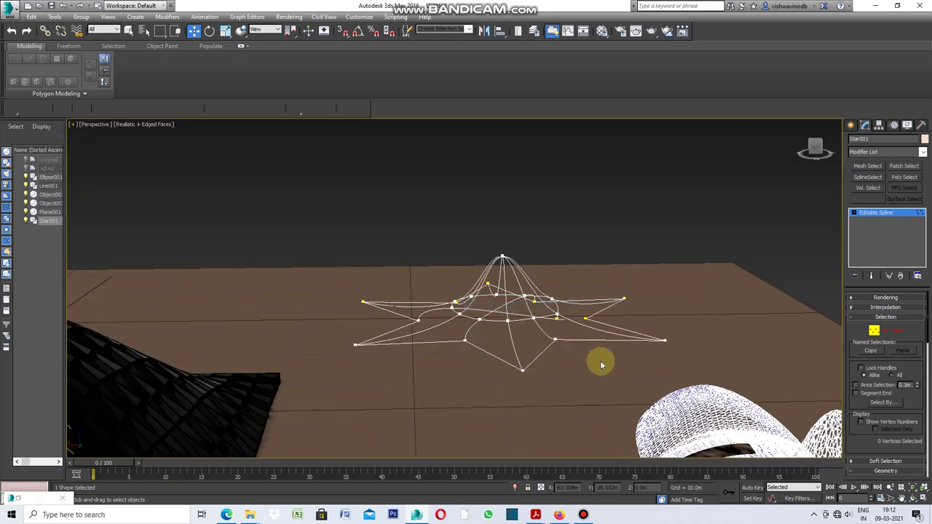
pyautogui.scroll(3, 582, 362)
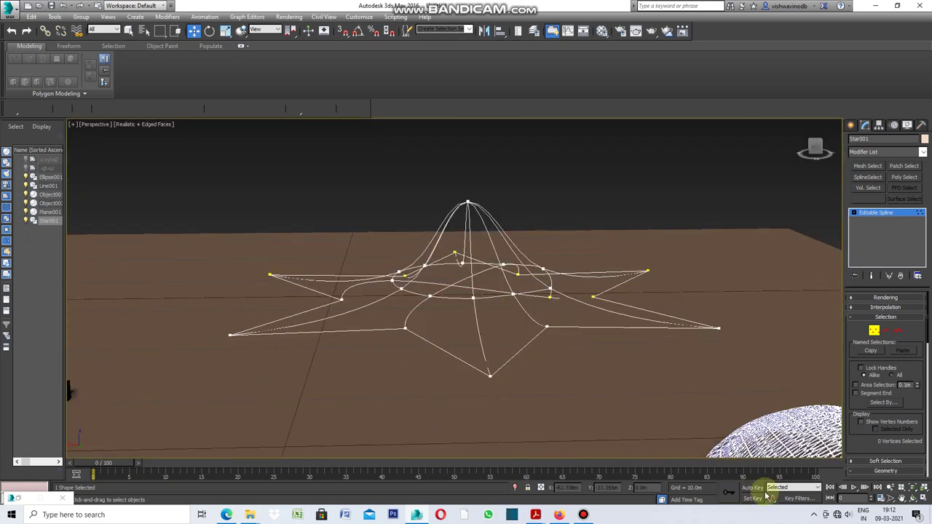
pyautogui.click(912, 500)
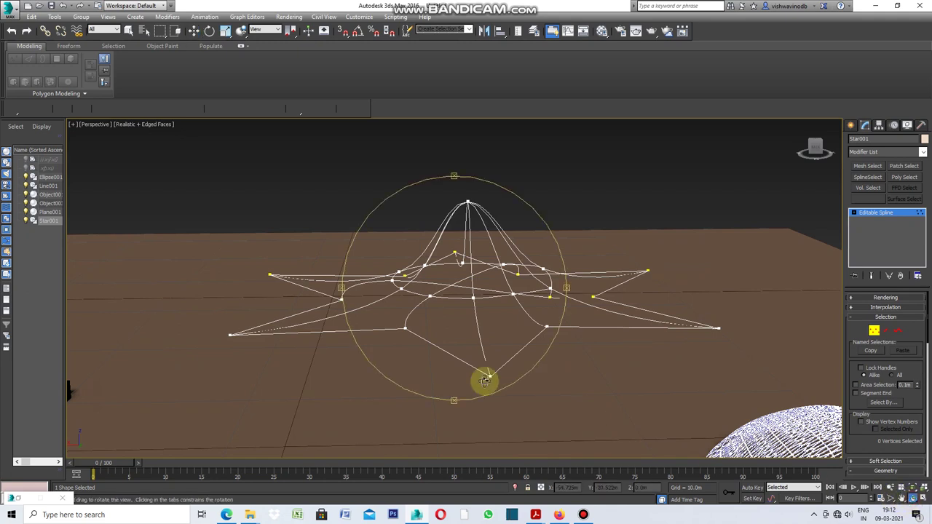
pyautogui.moveTo(340, 289)
pyautogui.mouseDown()
pyautogui.moveTo(359, 304)
pyautogui.moveTo(479, 316)
pyautogui.moveTo(558, 304)
pyautogui.moveTo(517, 313)
pyautogui.moveTo(509, 303)
pyautogui.mouseUp()
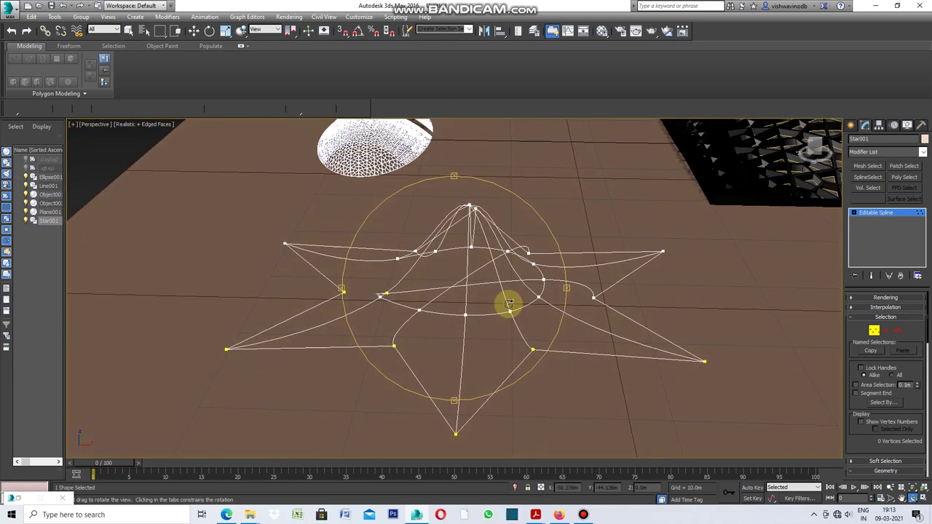
# Restore the four-viewport layout, then maximize the Top viewport.
pyautogui.click(73, 125)
pyautogui.click(97, 134)
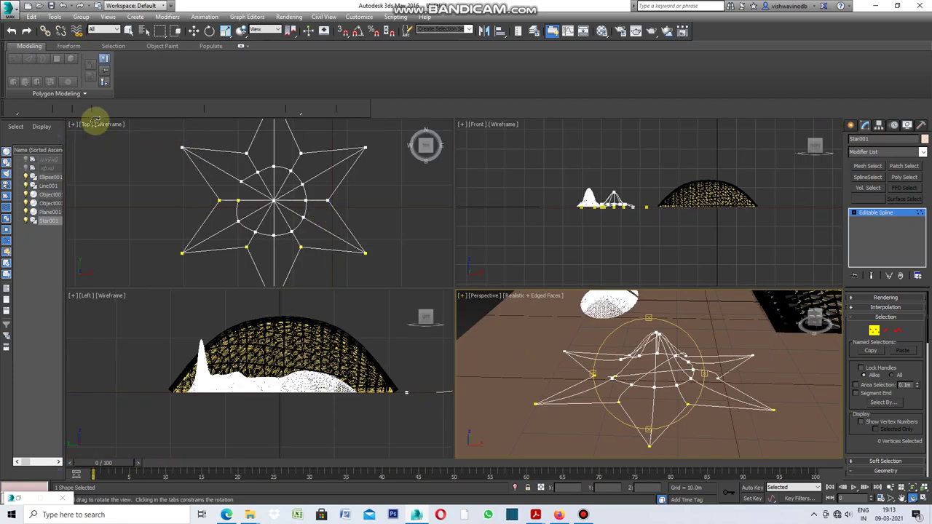
pyautogui.click(74, 126)
pyautogui.click(100, 134)
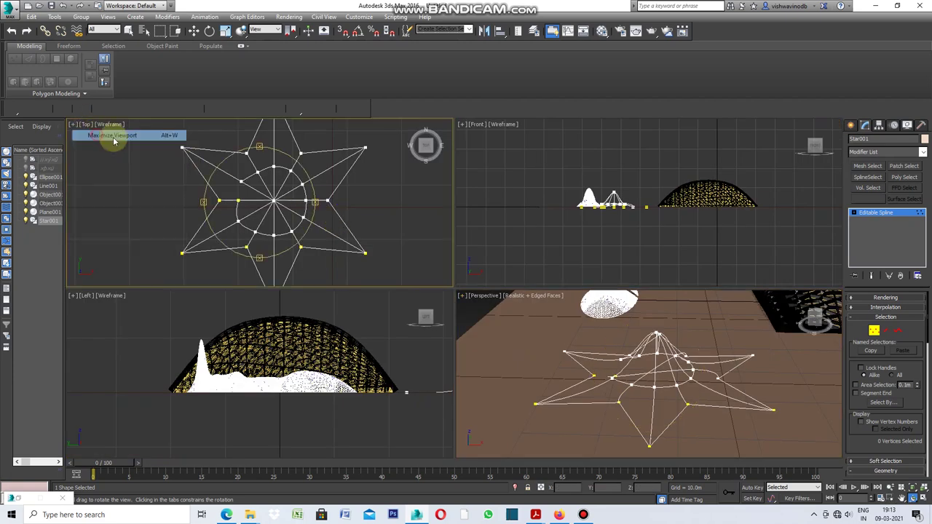
# Select only Star001 and enter its Vertex sub-object level.
pyautogui.click(876, 333)
pyautogui.press('w')
pyautogui.keyDown('ctrl'); pyautogui.click(597, 297); pyautogui.keyUp('ctrl')
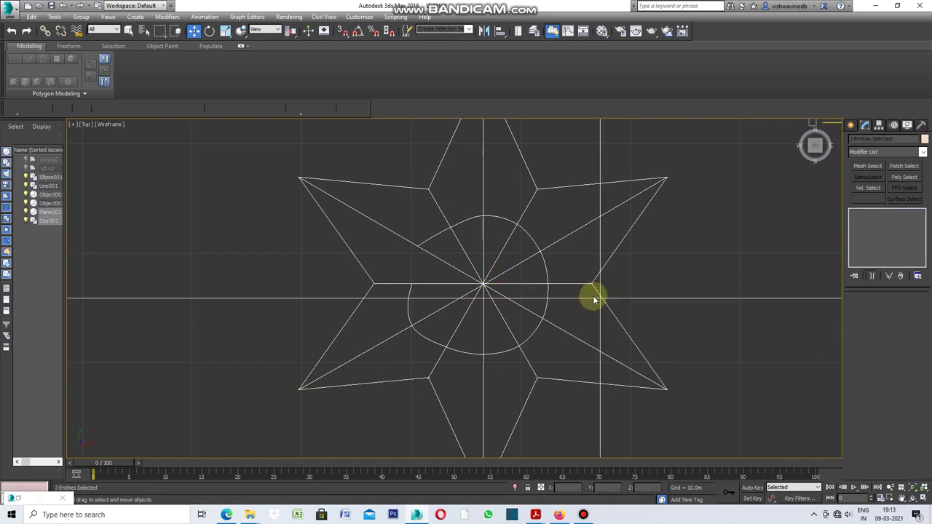
pyautogui.click(127, 32)
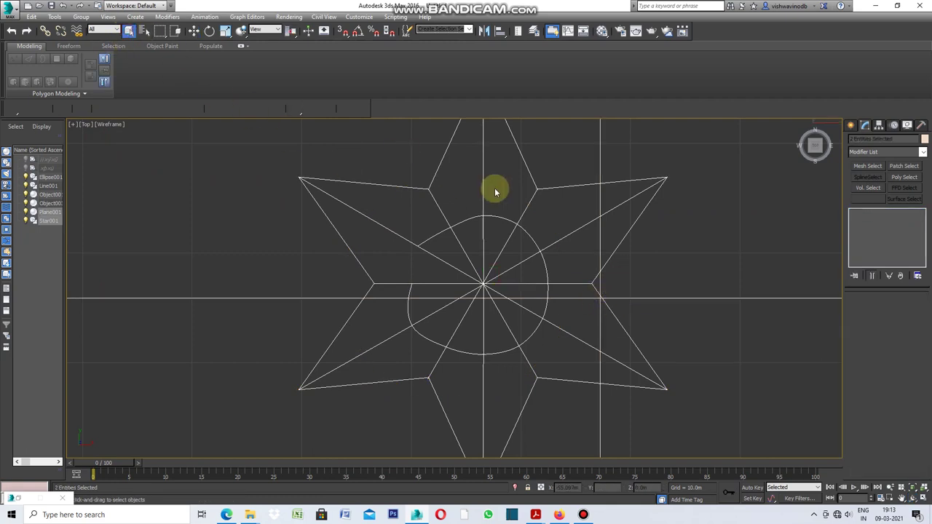
pyautogui.click(528, 207)
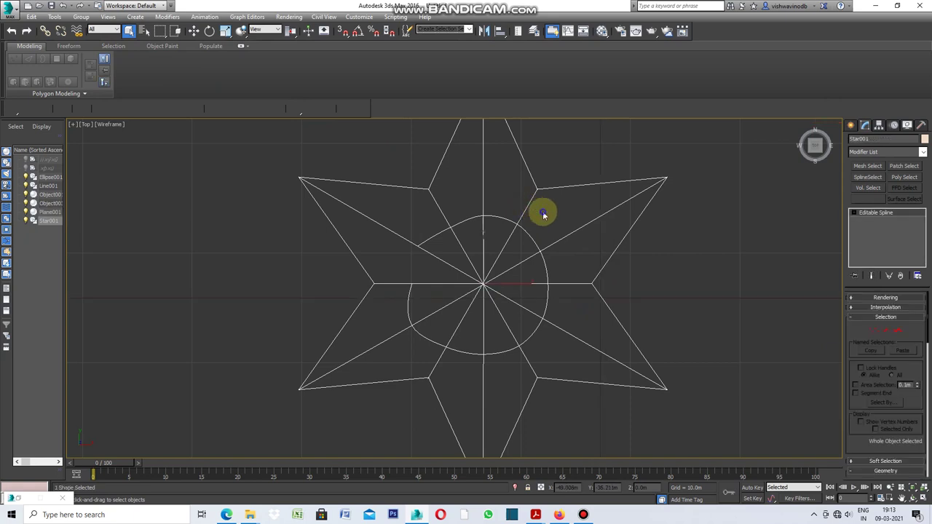
pyautogui.rightClick(540, 209)
pyautogui.click(876, 332)
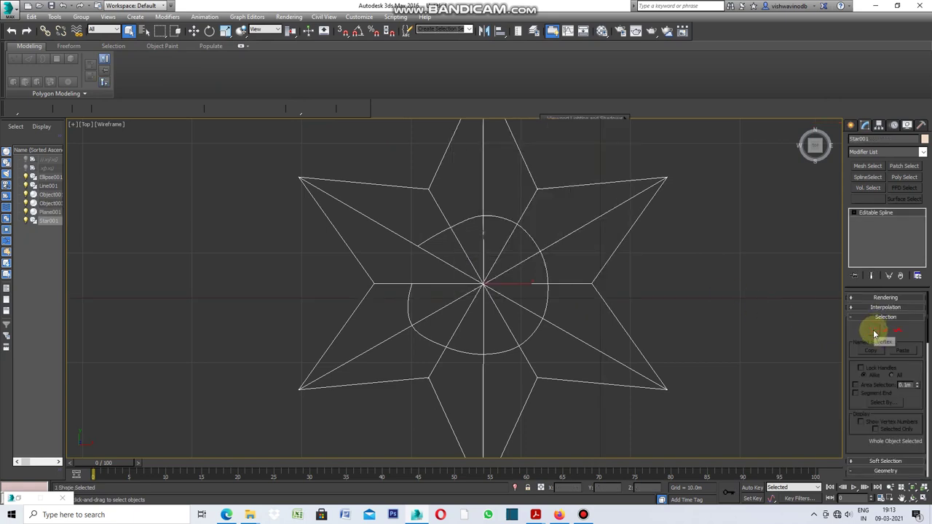
pyautogui.click(874, 332)
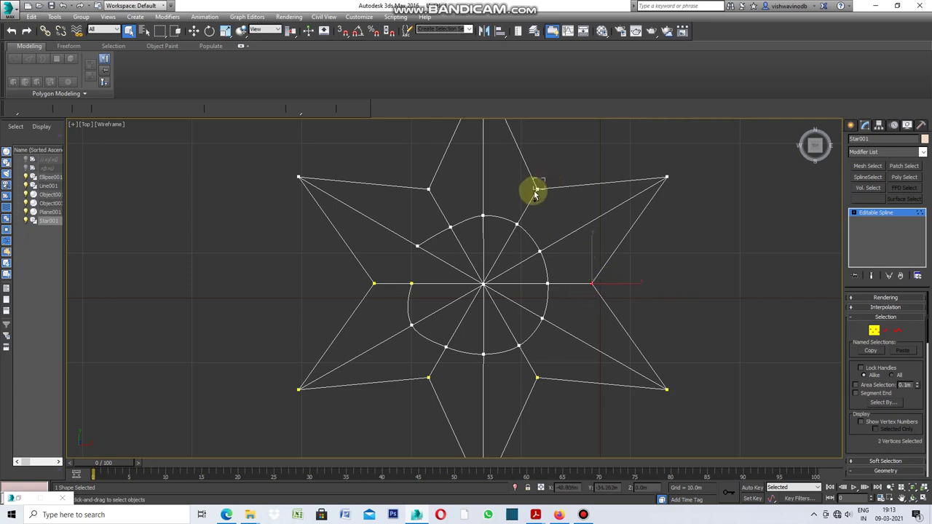
# Select the star's inner corner vertices, then restore the four-viewport layout.
pyautogui.moveTo(531, 197); pyautogui.dragTo(458, 188)
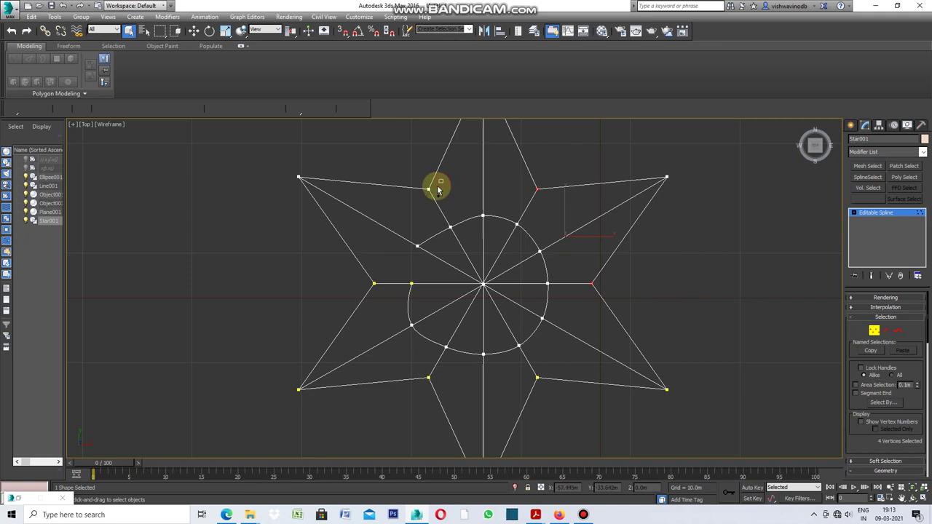
pyautogui.keyDown('ctrl'); pyautogui.click(372, 291); pyautogui.keyUp('ctrl')
pyautogui.keyDown('ctrl'); pyautogui.moveTo(441, 377); pyautogui.dragTo(408, 399); pyautogui.keyUp('ctrl')
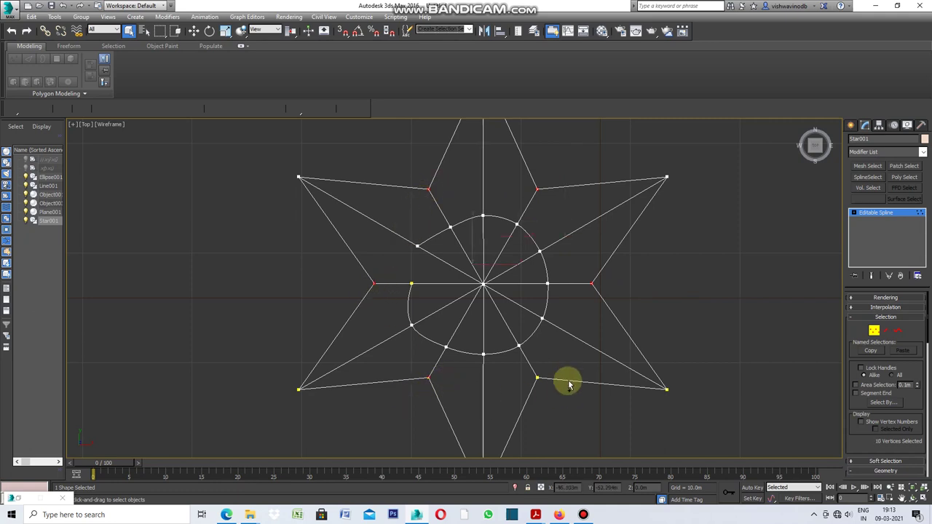
pyautogui.keyDown('ctrl'); pyautogui.moveTo(562, 370); pyautogui.dragTo(523, 404); pyautogui.keyUp('ctrl')
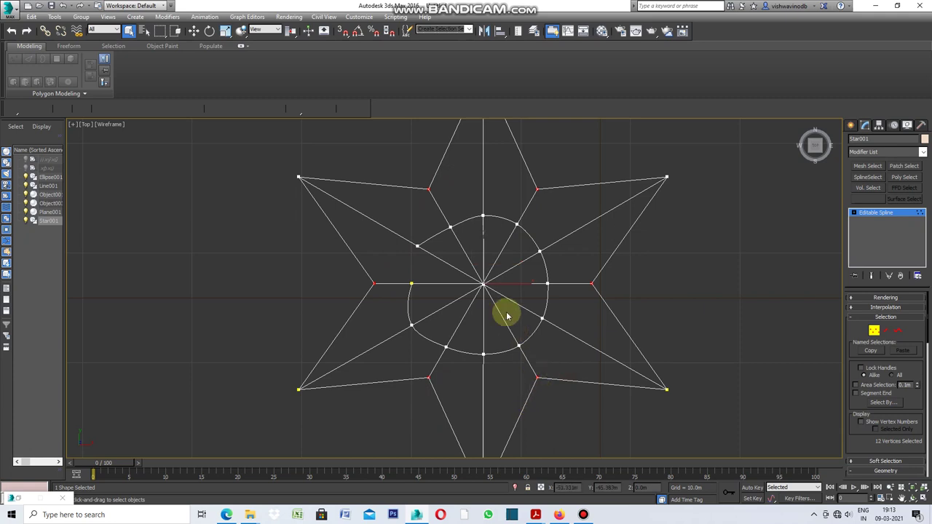
pyautogui.click(73, 125)
pyautogui.click(102, 134)
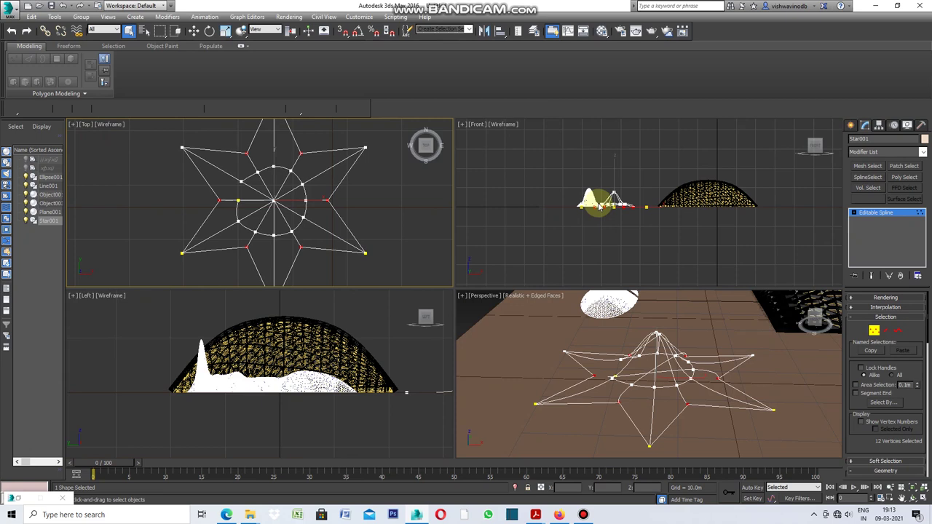
# Raise one outer star vertex upward in a maximized Front viewport.
pyautogui.scroll(2, 598, 206)
pyautogui.scroll(2, 616, 208)
pyautogui.scroll(2, 634, 219)
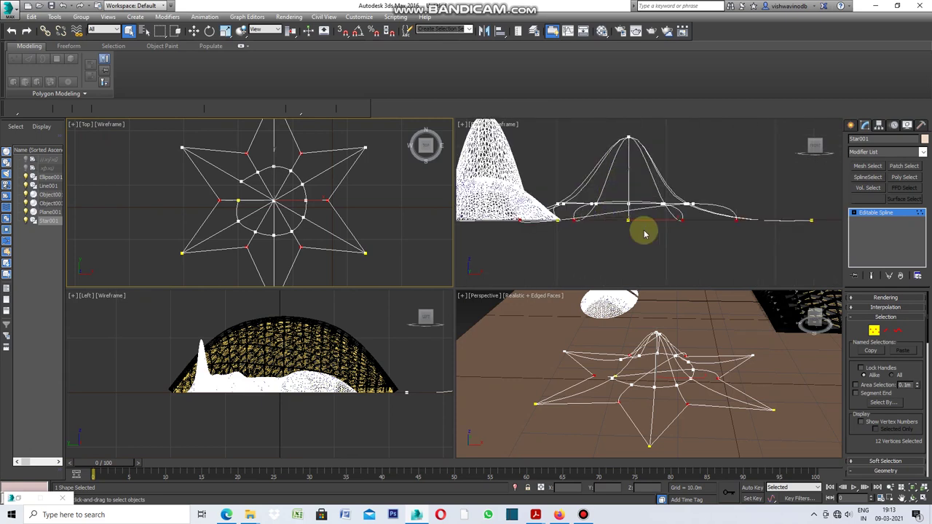
pyautogui.scroll(-2, 599, 199)
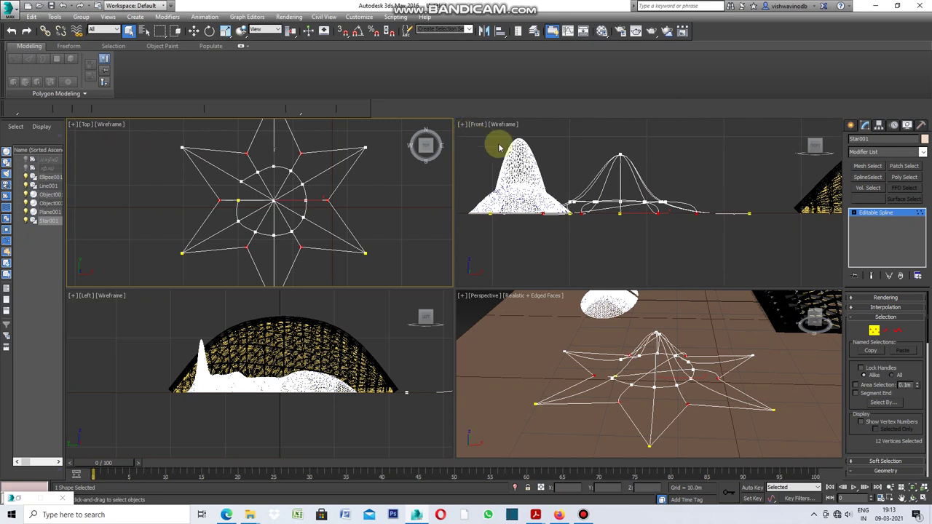
pyautogui.click(463, 126)
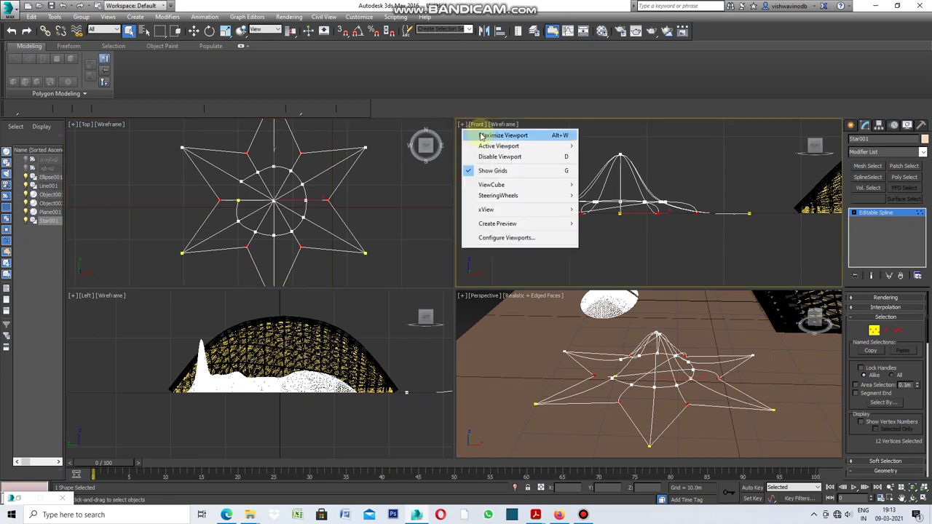
pyautogui.click(480, 132)
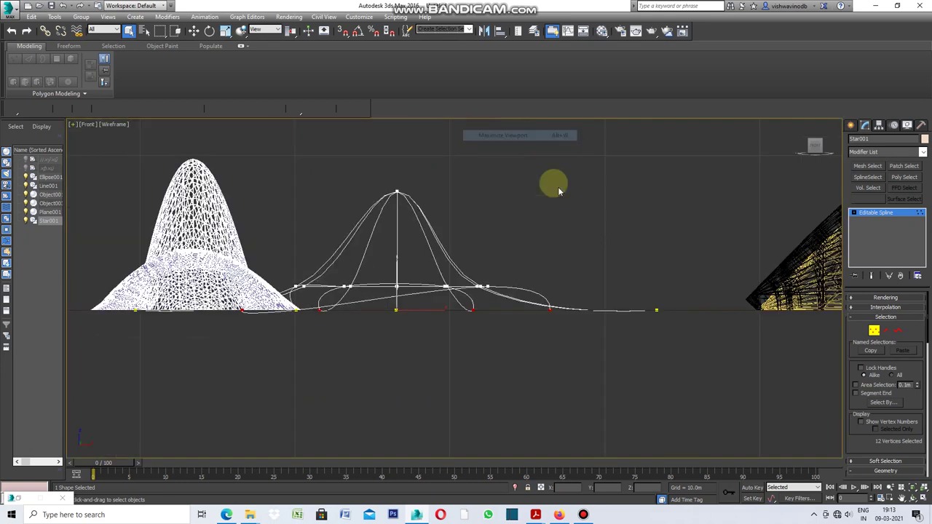
pyautogui.click(194, 30)
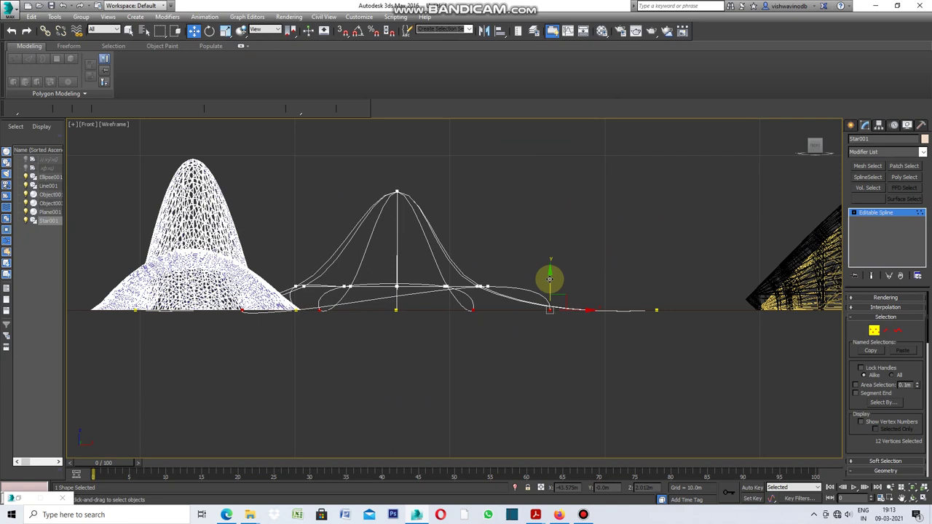
pyautogui.moveTo(550, 280); pyautogui.dragTo(554, 246)
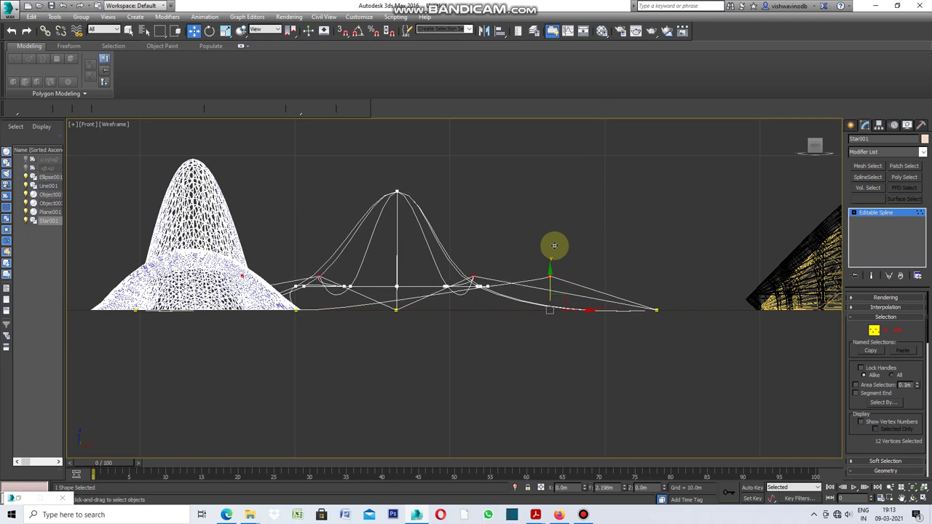
pyautogui.click(645, 362)
# Restore the four-viewport layout, then maximize the Perspective view.
pyautogui.click(73, 124)
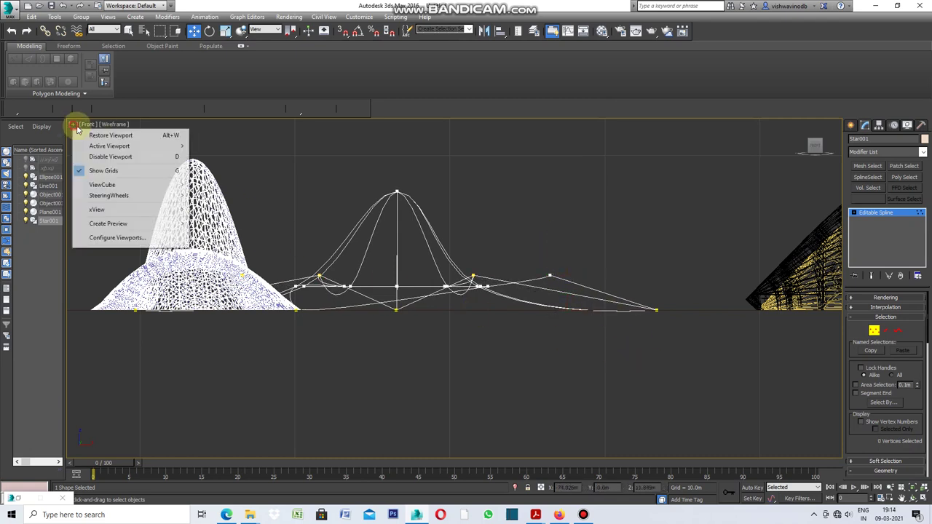
pyautogui.click(95, 134)
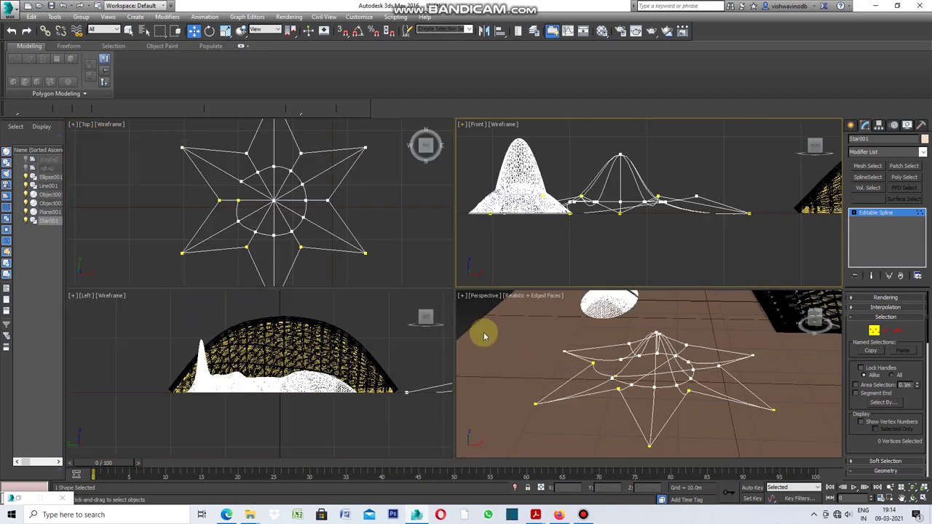
pyautogui.click(463, 300)
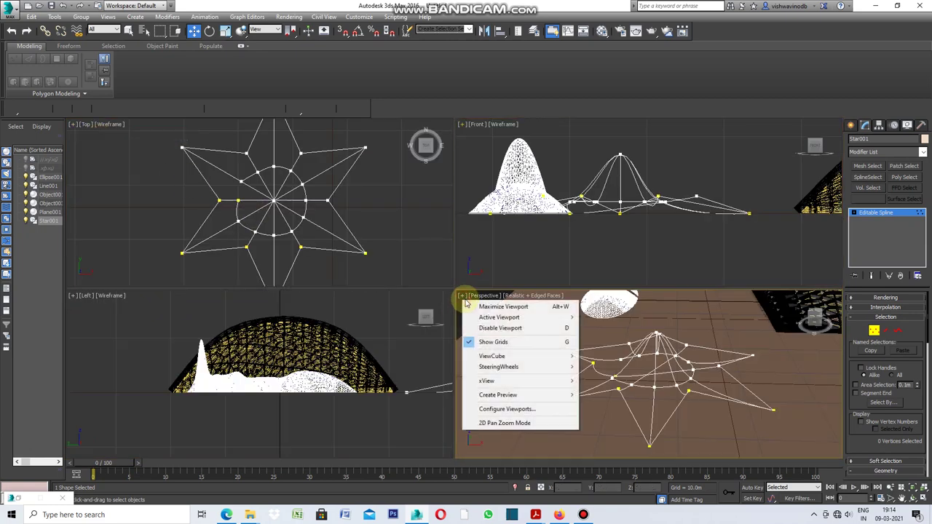
pyautogui.click(485, 309)
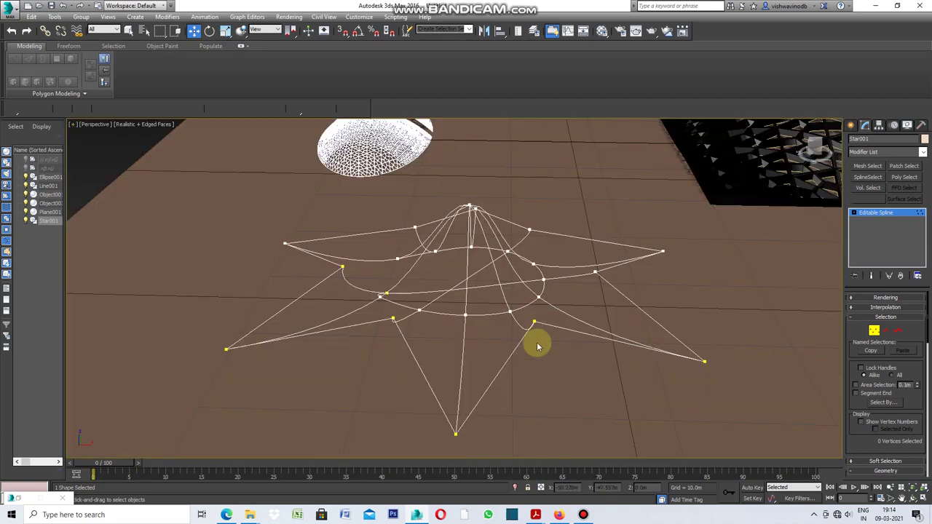
# Orbit the Perspective view, then return to the four-viewport layout.
pyautogui.click(913, 499)
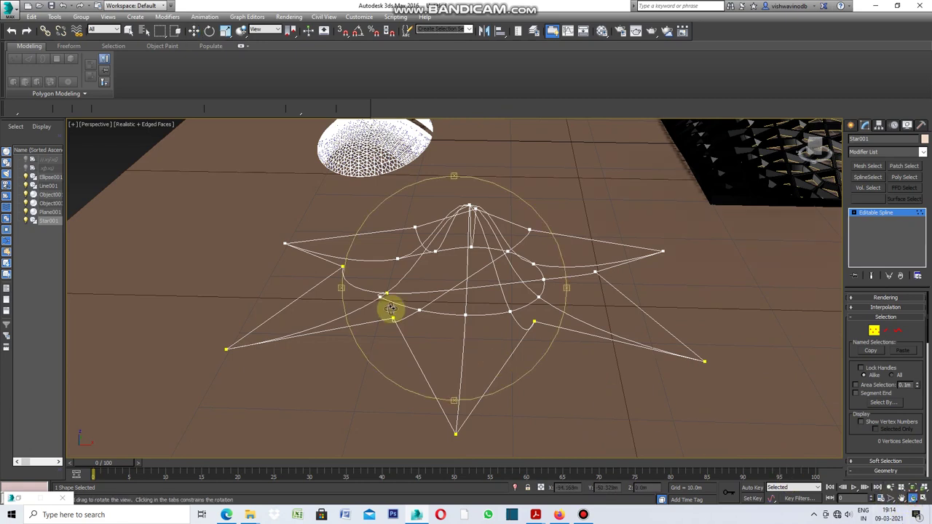
pyautogui.moveTo(349, 287)
pyautogui.mouseDown()
pyautogui.moveTo(408, 311)
pyautogui.moveTo(343, 279)
pyautogui.moveTo(381, 296)
pyautogui.moveTo(372, 294)
pyautogui.mouseUp()
pyautogui.click(78, 128)
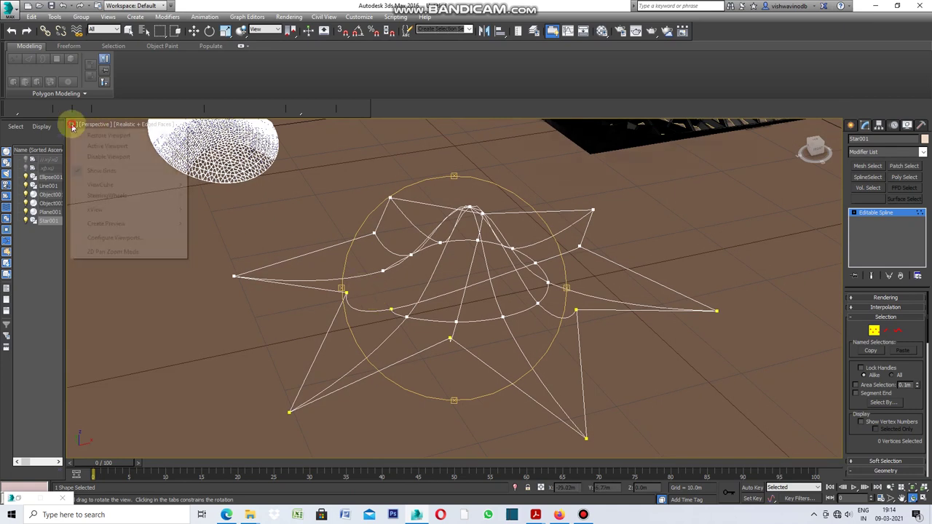
pyautogui.click(89, 133)
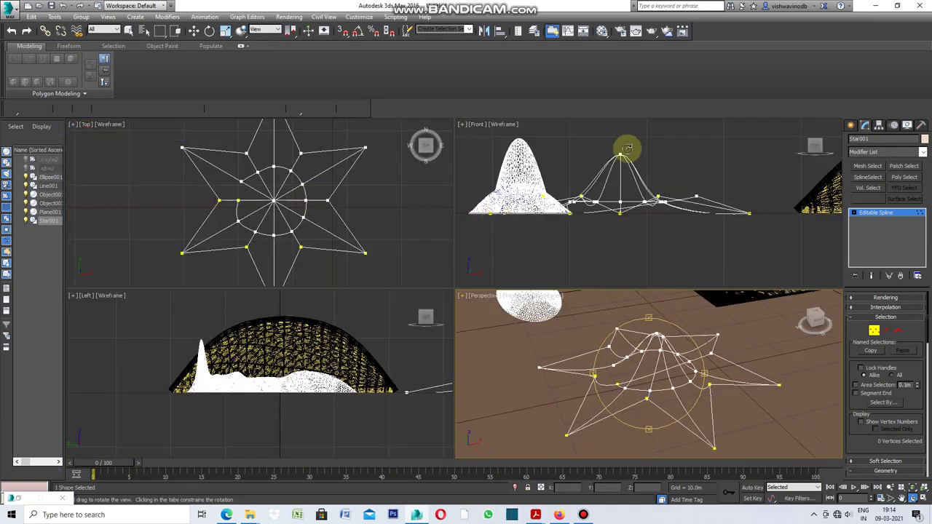
pyautogui.scroll(5, 626, 146)
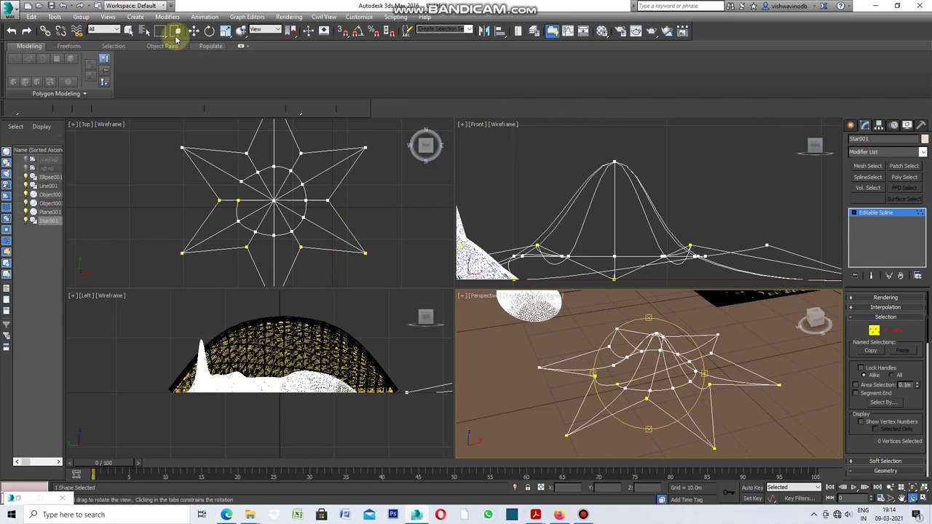
# Select the four apex vertices in Front and drag them much higher for a tall peak.
pyautogui.click(131, 33)
pyautogui.click(626, 160)
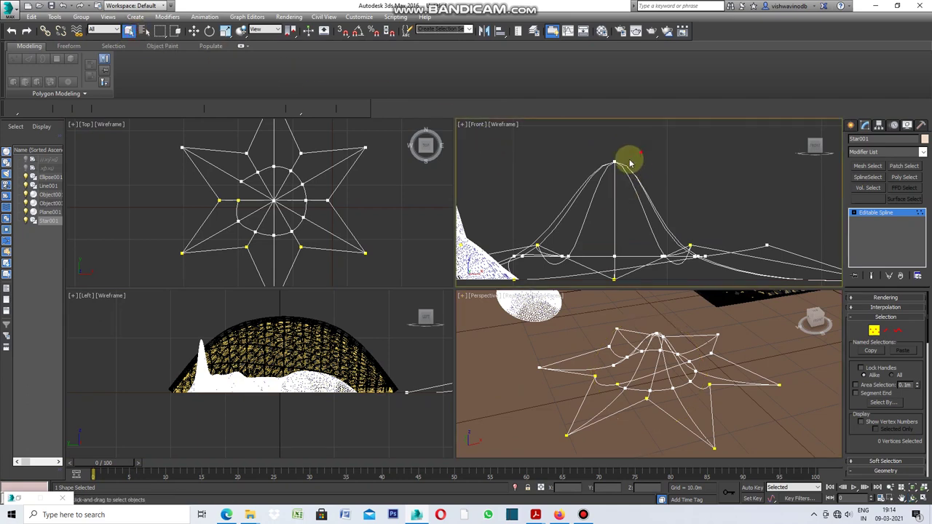
pyautogui.scroll(-5, 653, 242)
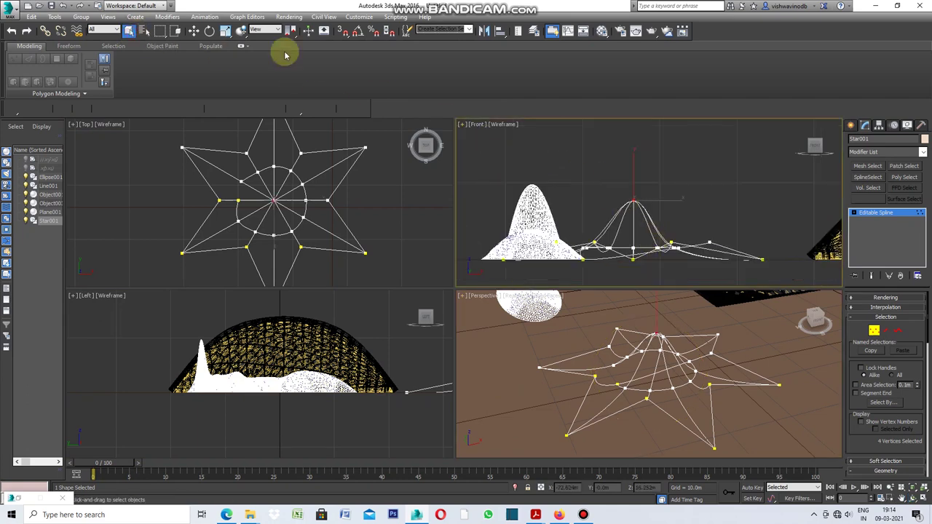
pyautogui.click(193, 31)
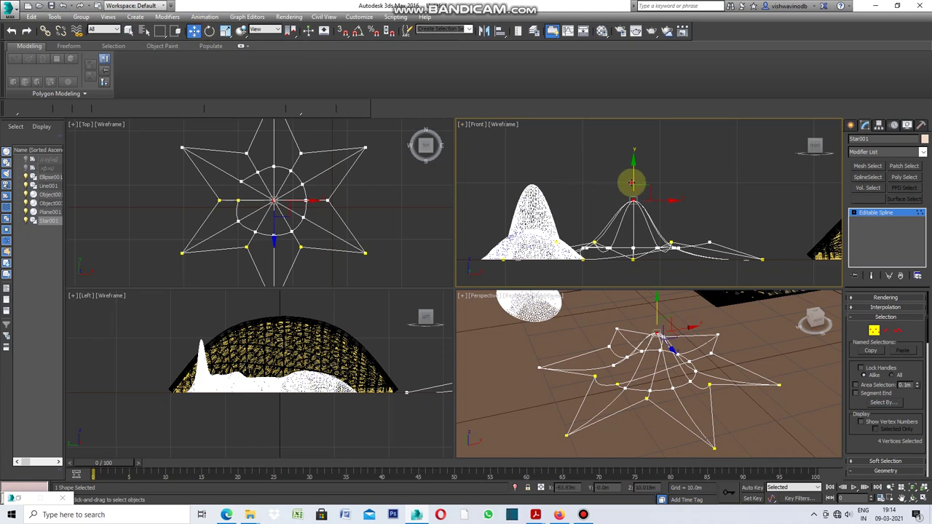
pyautogui.moveTo(634, 181); pyautogui.dragTo(635, 139)
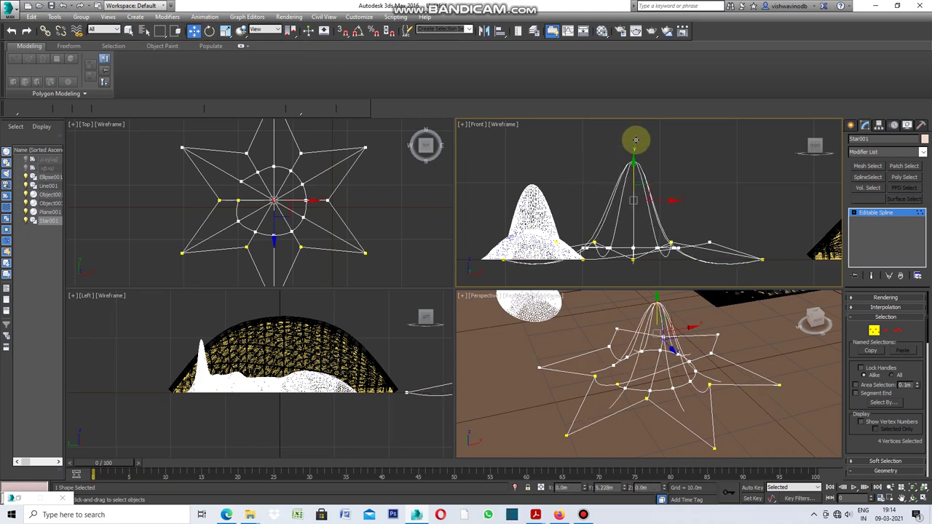
pyautogui.scroll(-3, 673, 262)
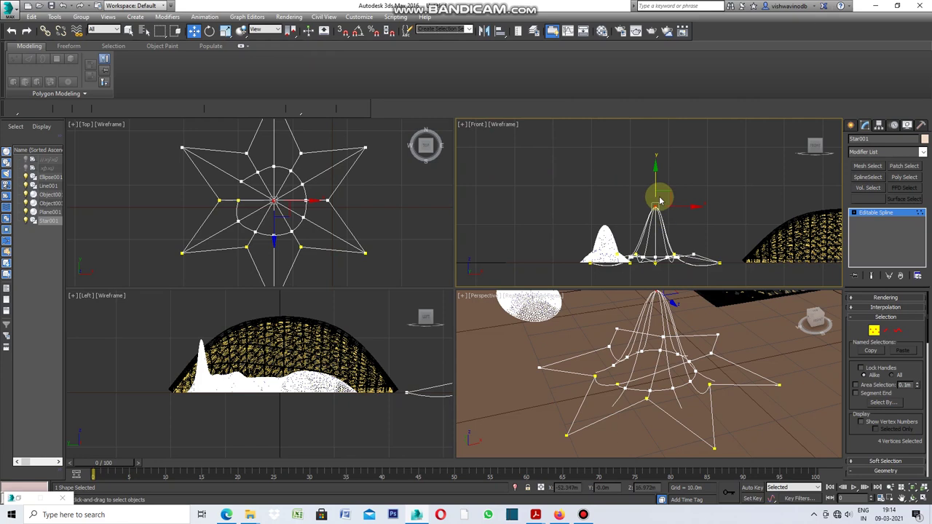
pyautogui.moveTo(656, 186); pyautogui.dragTo(657, 147)
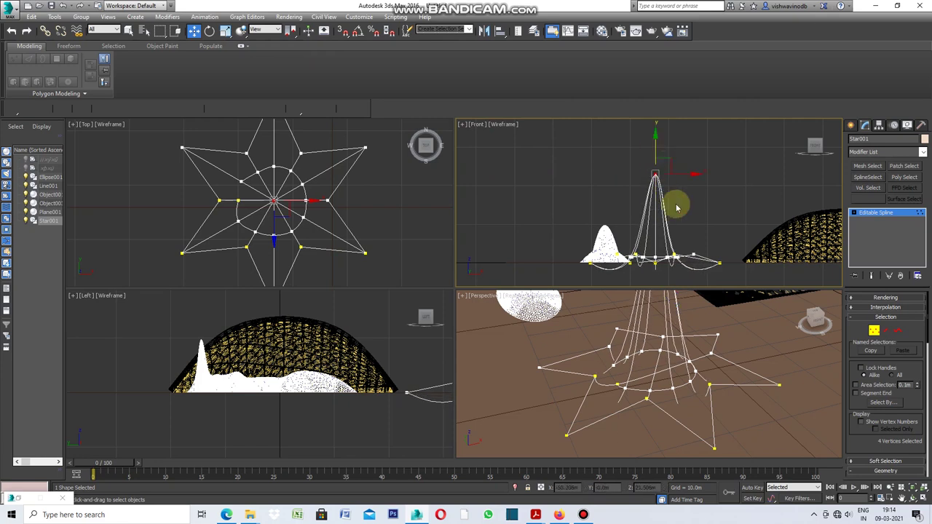
pyautogui.scroll(-2, 681, 240)
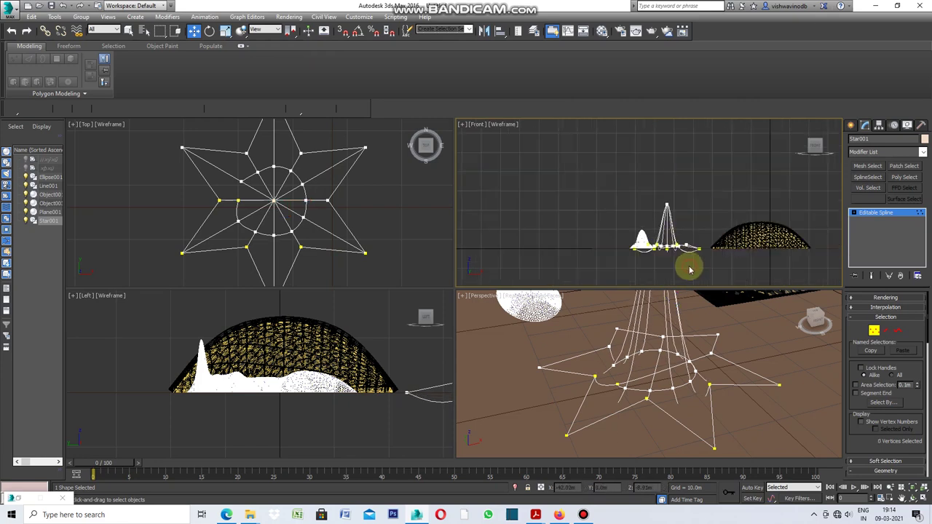
pyautogui.scroll(3, 679, 242)
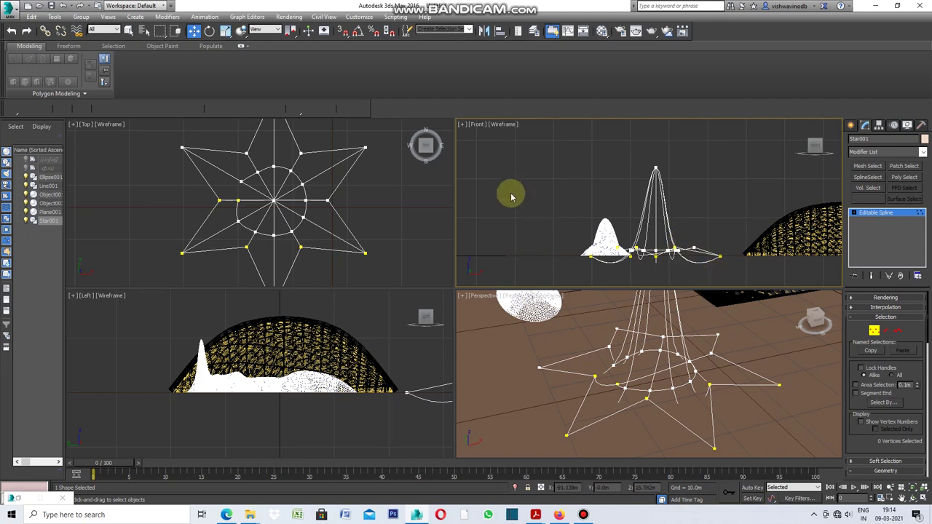
pyautogui.click(851, 125)
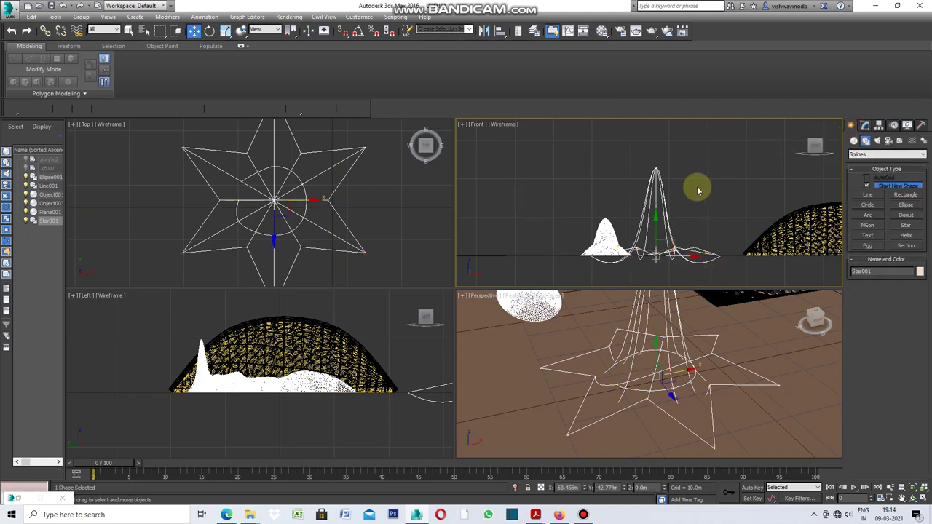
# Lift the whole star spline slightly and orbit it in a maximized Perspective view.
pyautogui.moveTo(656, 232); pyautogui.dragTo(658, 222)
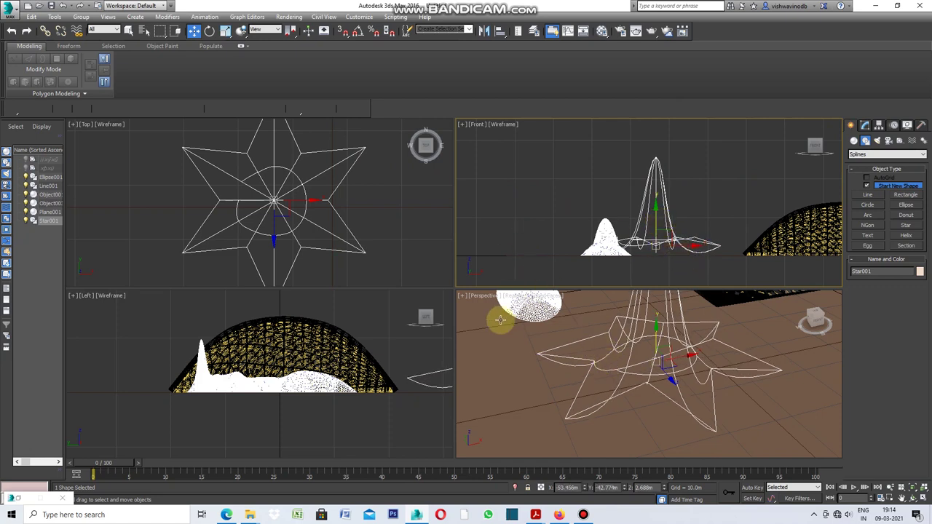
pyautogui.click(464, 297)
pyautogui.click(463, 297)
pyautogui.click(484, 309)
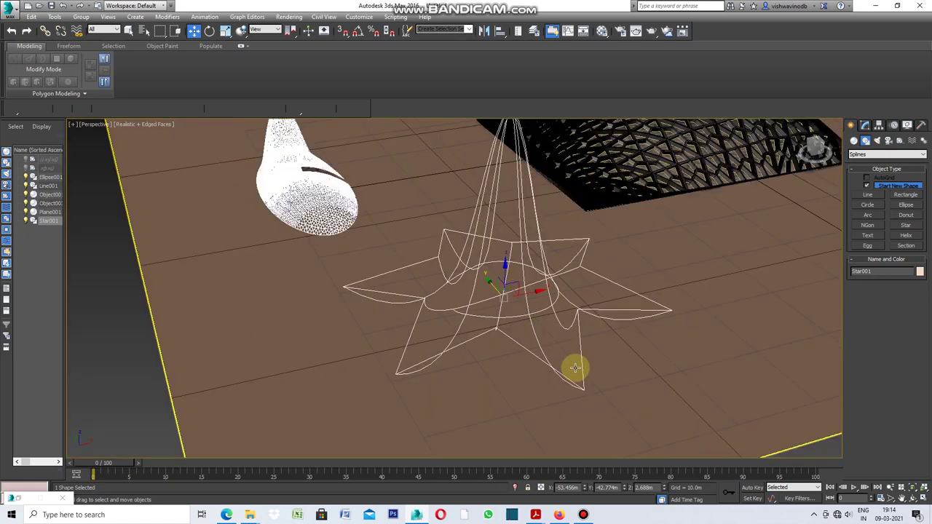
pyautogui.scroll(-5, 579, 357)
pyautogui.scroll(3, 591, 328)
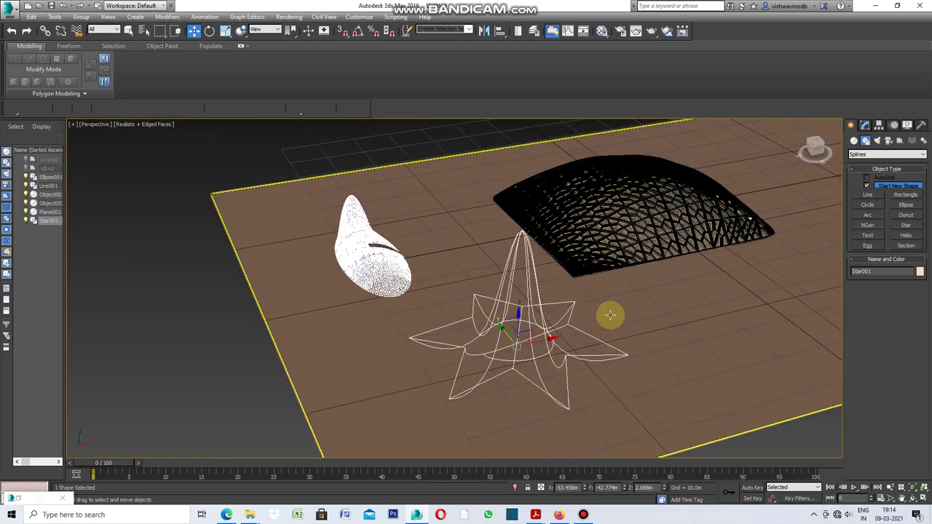
pyautogui.moveTo(667, 406)
pyautogui.keyDown('alt'); pyautogui.mouseDown(button='middle')
pyautogui.moveTo(387, 254)
pyautogui.moveTo(292, 244)
pyautogui.mouseUp(button='middle'); pyautogui.keyUp('alt')
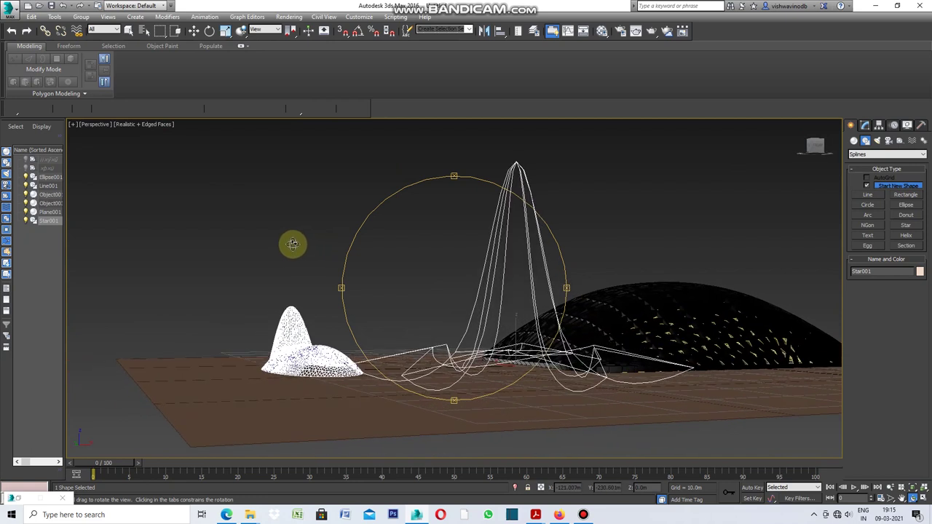
# Switch to Select Object and bring up Star001's Modifier List in the Modify panel.
pyautogui.press('w')
pyautogui.click(656, 384)
pyautogui.click(588, 326)
pyautogui.click(503, 269)
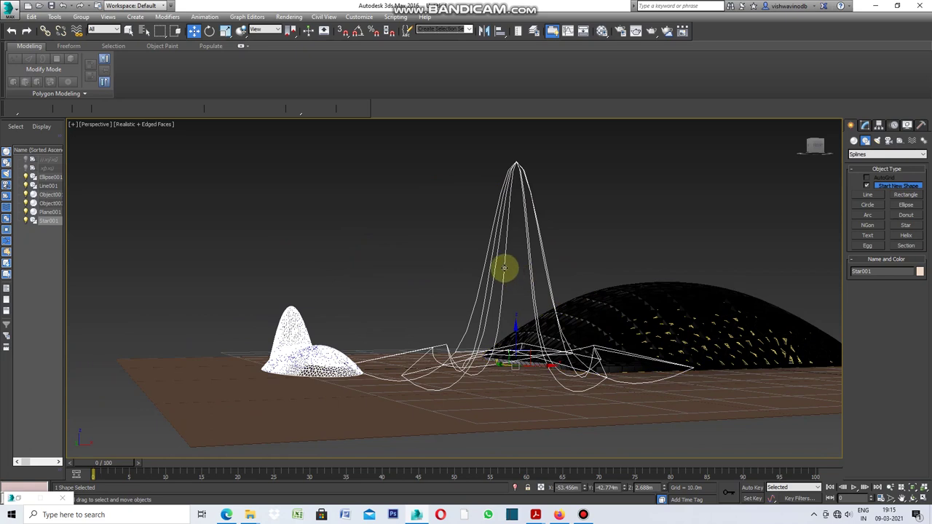
pyautogui.click(128, 31)
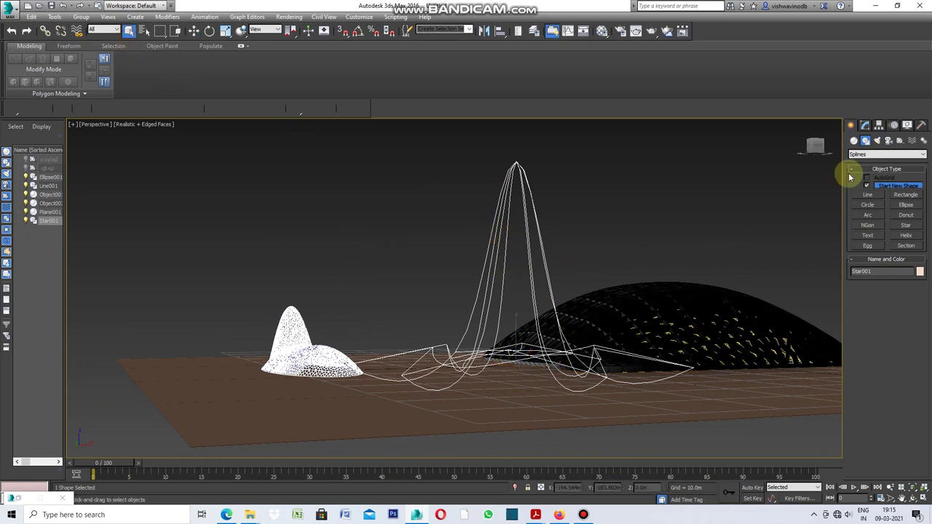
pyautogui.click(866, 125)
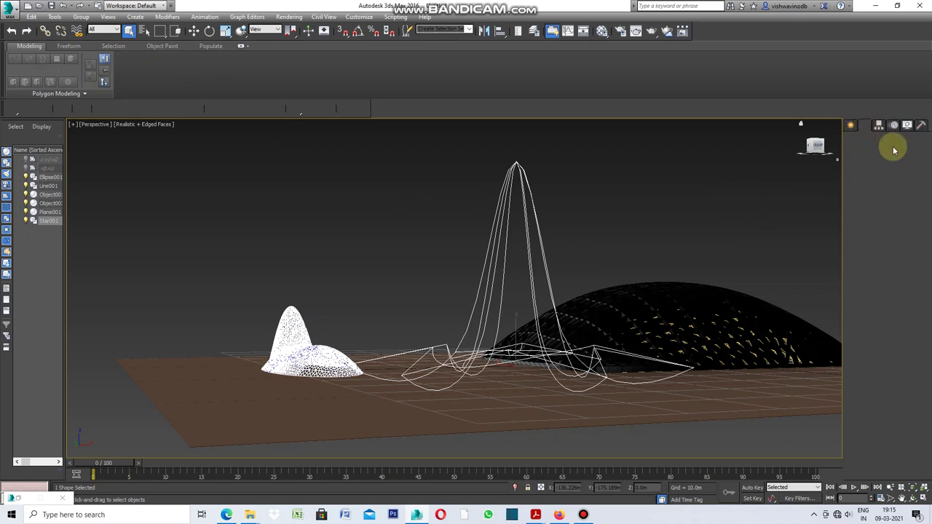
pyautogui.click(922, 151)
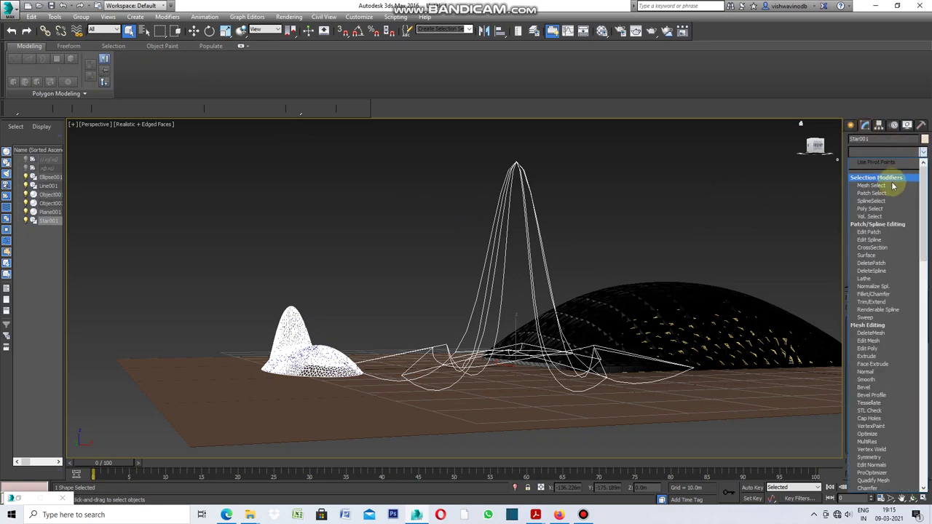
pyautogui.click(873, 256)
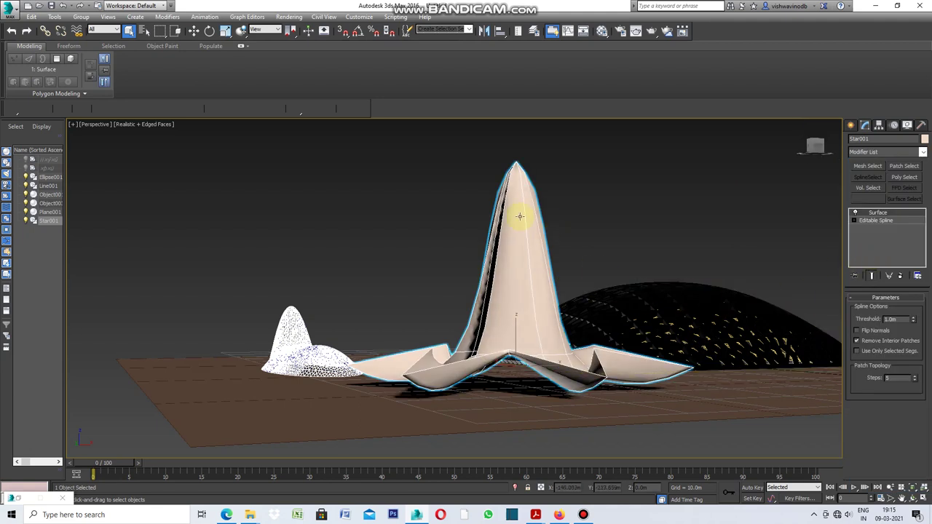
pyautogui.click(912, 499)
pyautogui.moveTo(566, 288)
pyautogui.mouseDown()
pyautogui.moveTo(510, 312)
pyautogui.moveTo(437, 314)
pyautogui.moveTo(524, 318)
pyautogui.moveTo(462, 323)
pyautogui.moveTo(481, 319)
pyautogui.mouseUp()
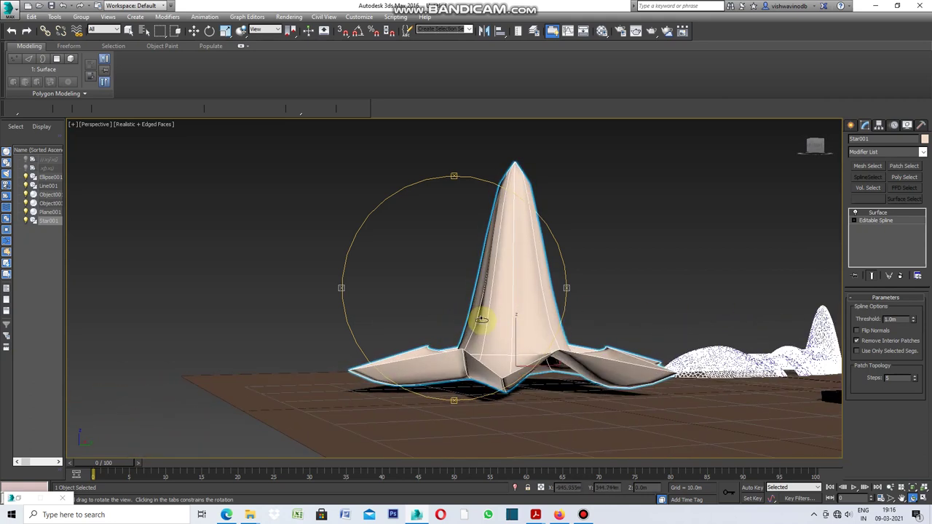
pyautogui.moveTo(455, 175)
pyautogui.mouseDown()
pyautogui.moveTo(438, 213)
pyautogui.moveTo(447, 174)
pyautogui.mouseUp()
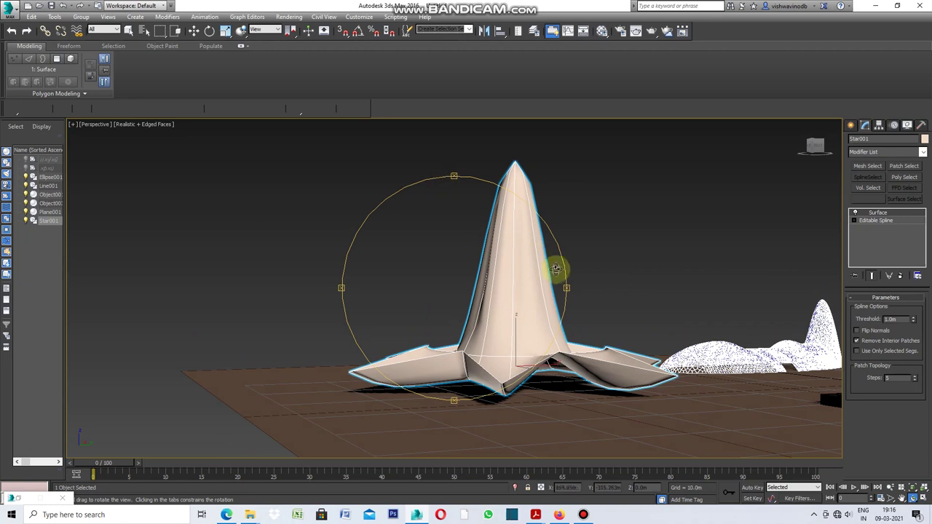
pyautogui.moveTo(564, 285); pyautogui.dragTo(558, 288)
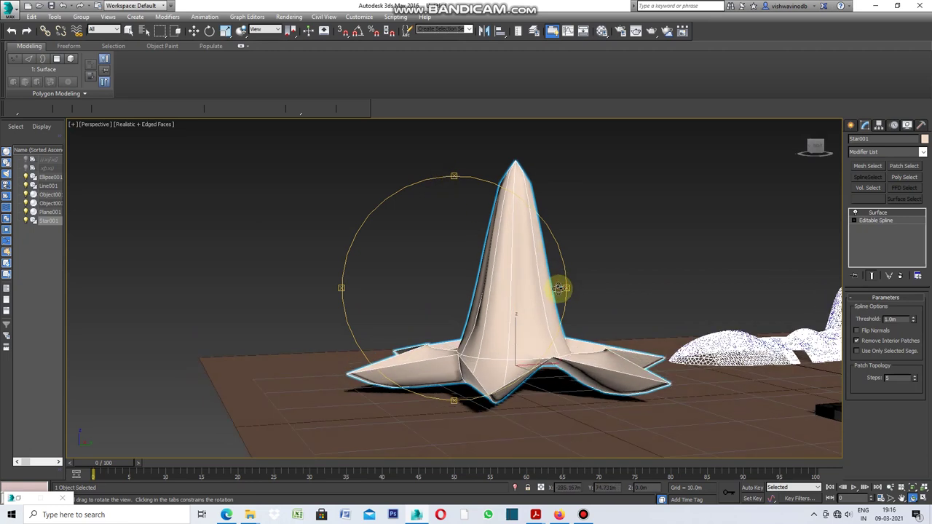
pyautogui.rightClick(604, 270)
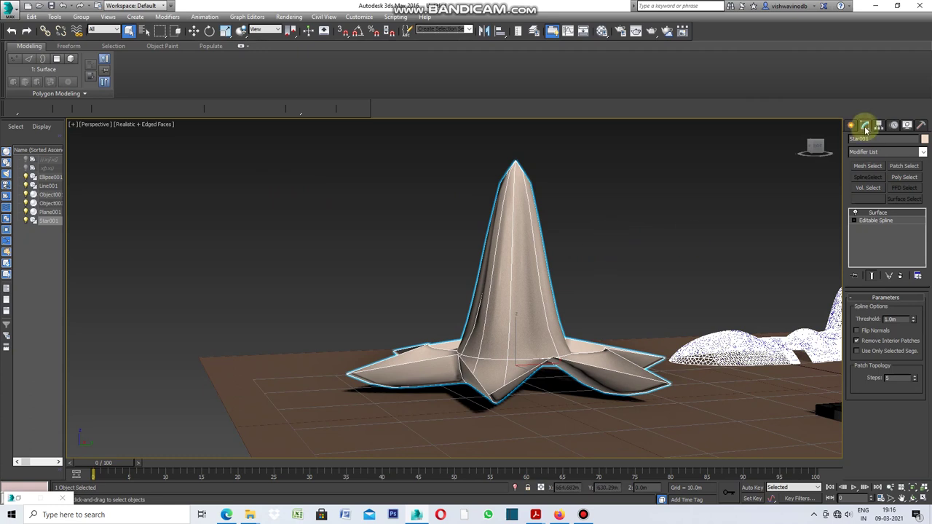
# Add a Subdivide modifier to the star canopy.
pyautogui.click(922, 152)
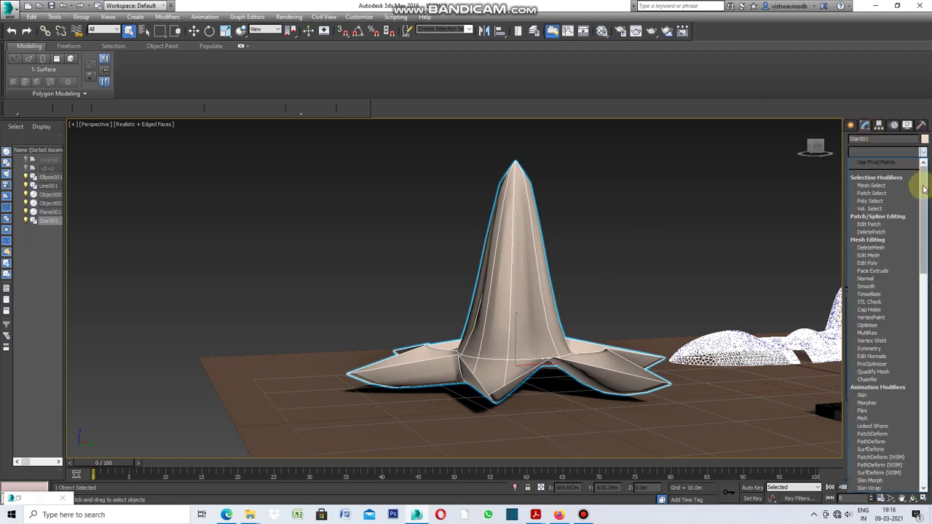
pyautogui.moveTo(925, 193); pyautogui.dragTo(924, 399)
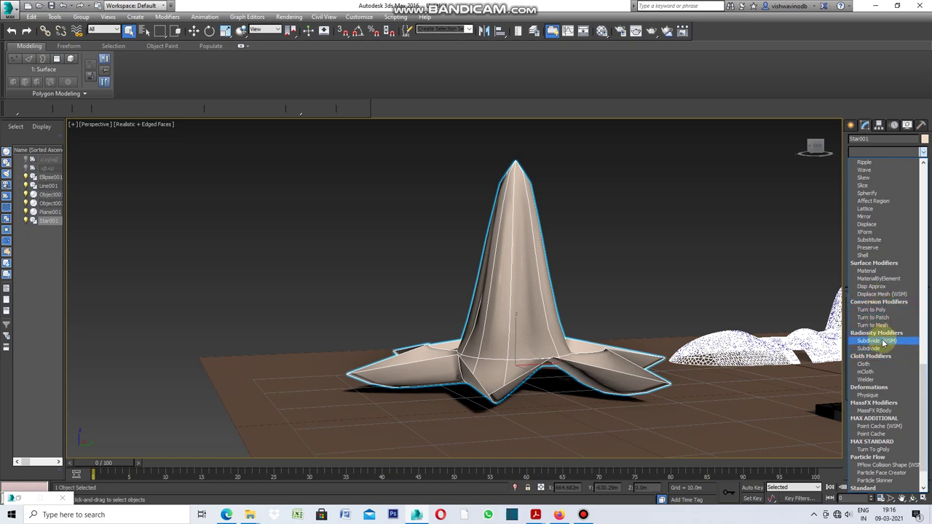
pyautogui.click(877, 348)
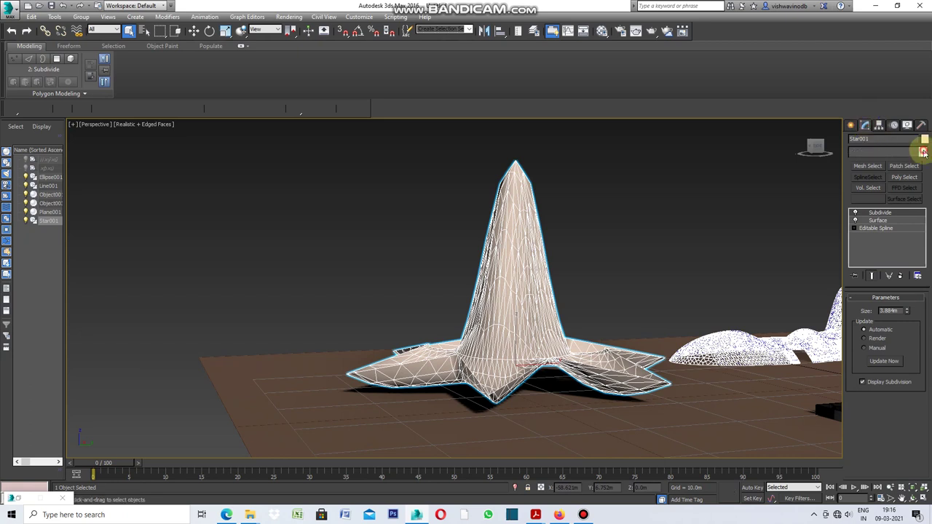
# Add a Vertex Weld modifier (threshold 0.1m) above Subdivide.
pyautogui.click(923, 152)
pyautogui.scroll(-3, 921, 270)
pyautogui.moveTo(921, 270); pyautogui.dragTo(920, 303)
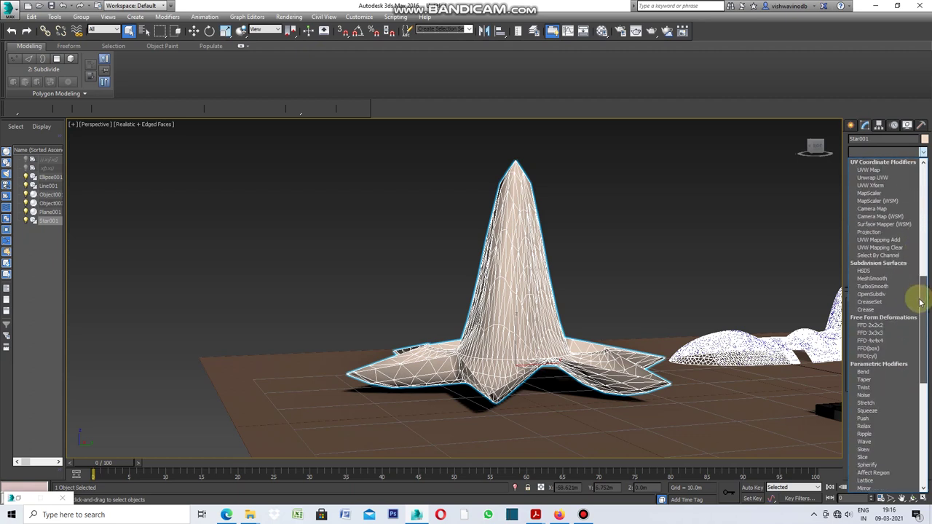
pyautogui.moveTo(921, 303); pyautogui.dragTo(921, 191)
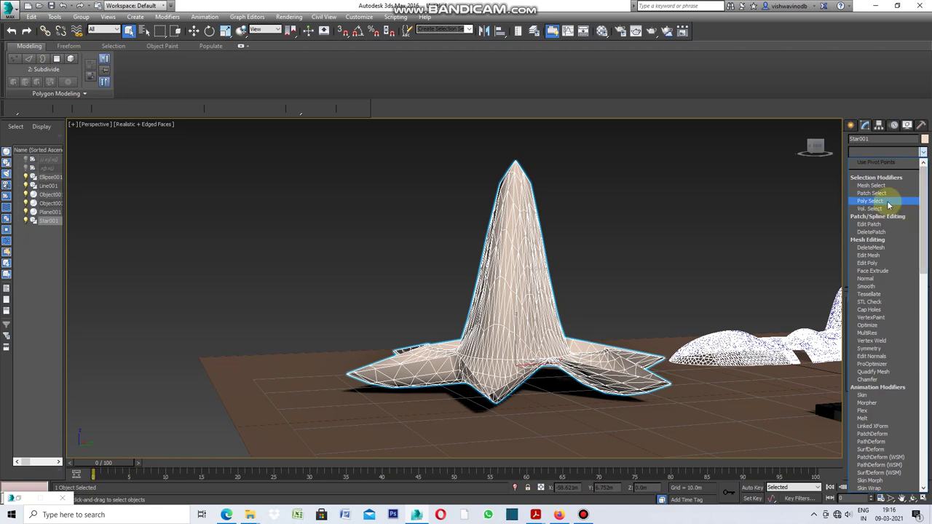
pyautogui.click(882, 340)
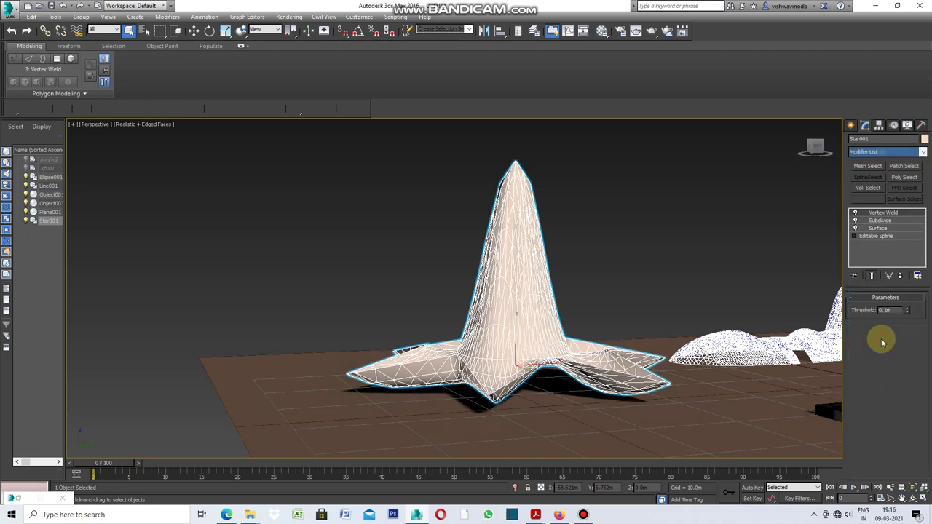
pyautogui.click(923, 152)
# Add a MeshSmooth modifier to the canopy.
pyautogui.moveTo(923, 241); pyautogui.dragTo(926, 355)
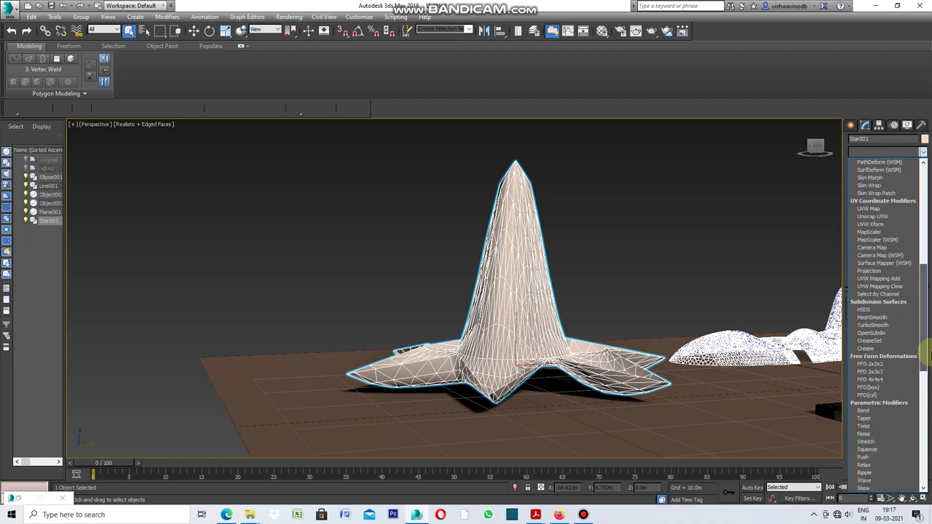
pyautogui.click(875, 319)
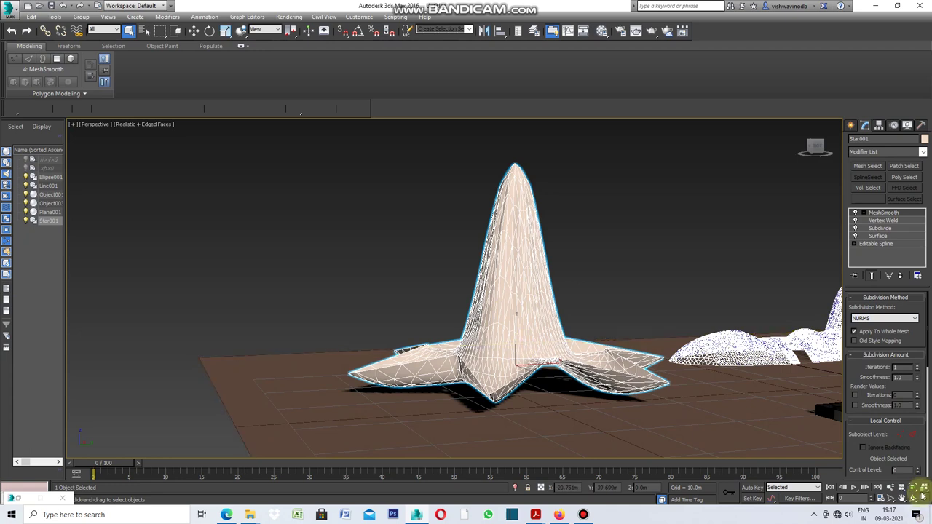
pyautogui.rightClick(602, 255)
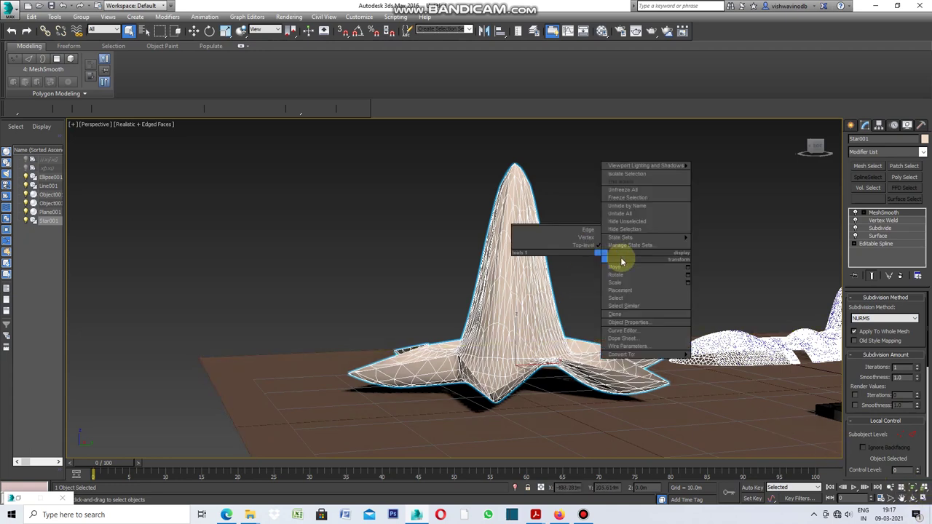
pyautogui.click(864, 125)
# Add an Edit Poly modifier on top and orbit to inspect the smoothed mesh.
pyautogui.click(922, 151)
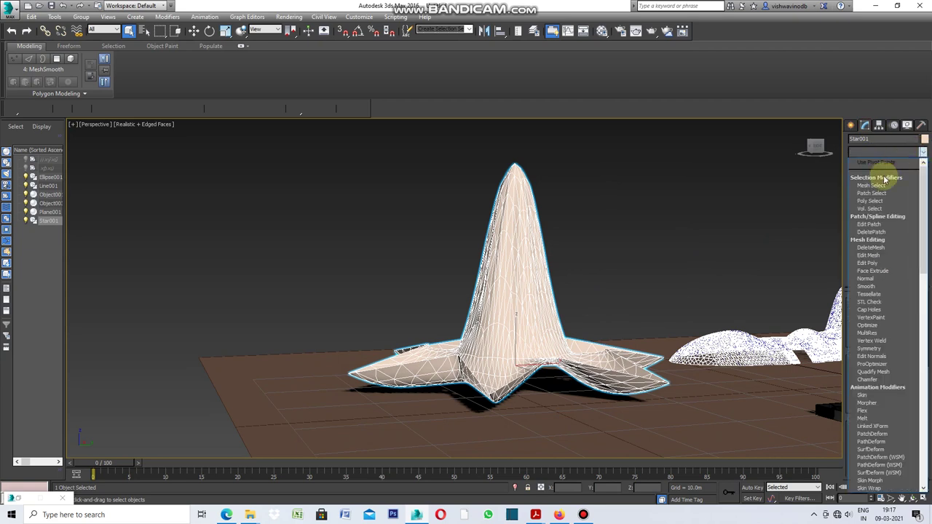
pyautogui.click(880, 265)
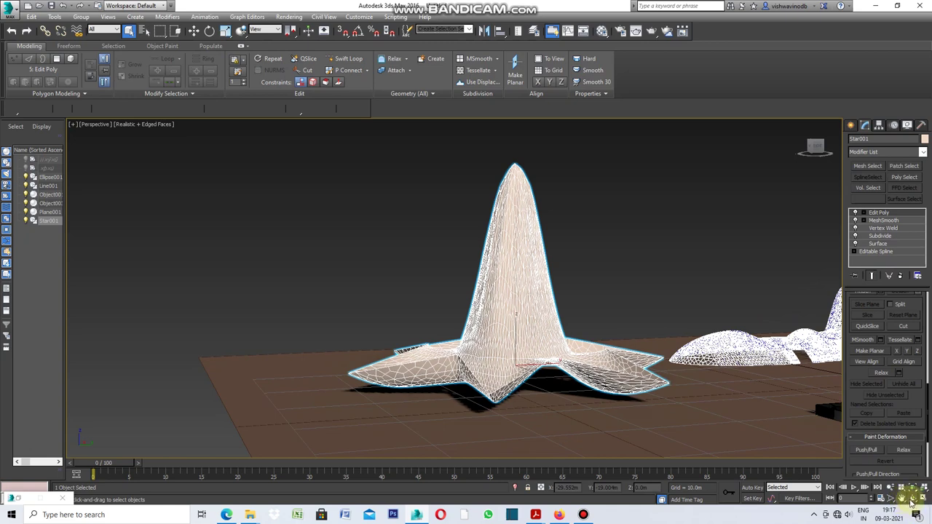
pyautogui.scroll(2, 530, 272)
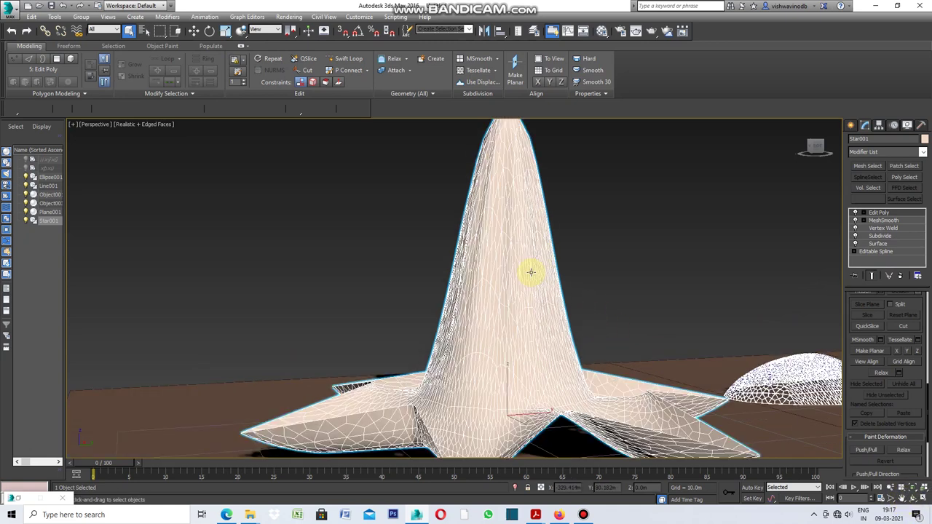
pyautogui.scroll(3, 531, 273)
pyautogui.scroll(-3, 531, 273)
pyautogui.scroll(-2, 531, 266)
pyautogui.moveTo(531, 265)
pyautogui.keyDown('alt'); pyautogui.mouseDown(button='middle')
pyautogui.moveTo(339, 289)
pyautogui.moveTo(458, 310)
pyautogui.moveTo(385, 314)
pyautogui.mouseUp(button='middle'); pyautogui.keyUp('alt')
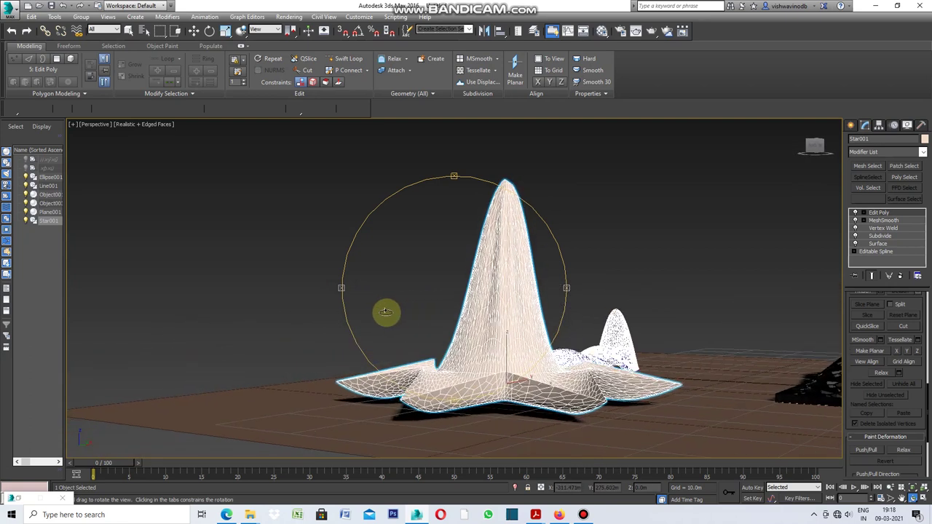
pyautogui.rightClick(581, 359)
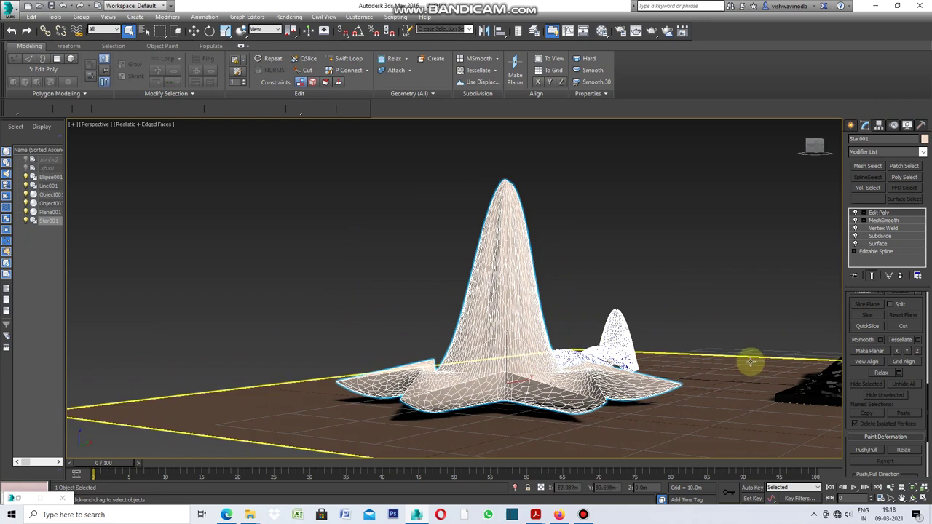
# Enter Edit Poly Polygon mode with all 3684 canopy polygons selected.
pyautogui.moveTo(928, 397); pyautogui.dragTo(928, 294)
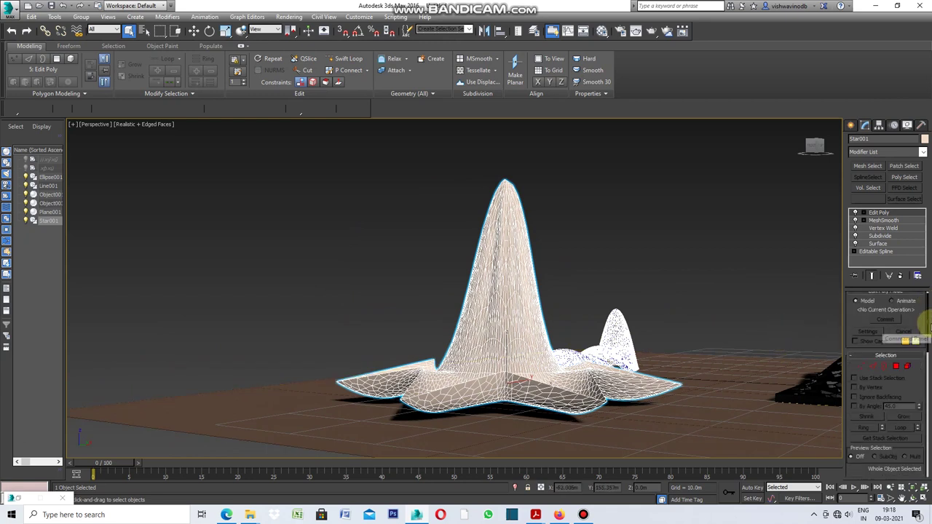
pyautogui.click(895, 366)
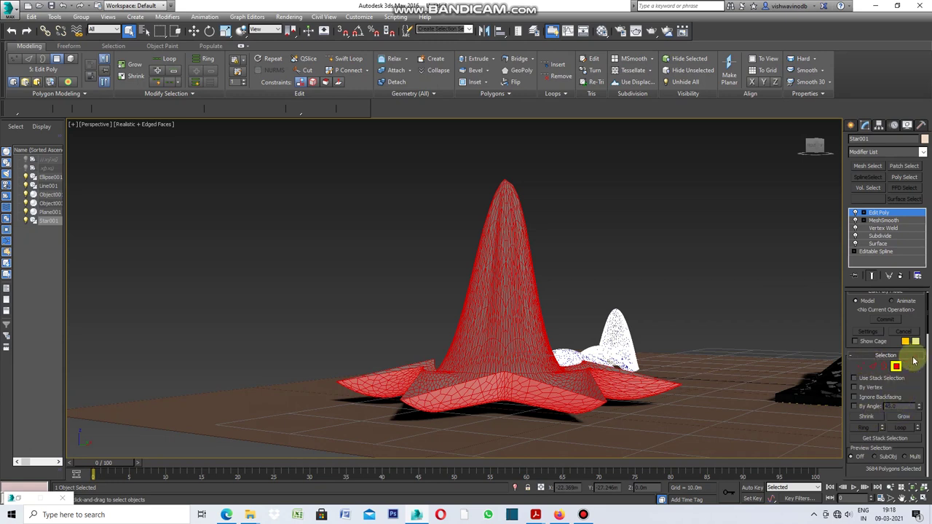
pyautogui.moveTo(928, 323); pyautogui.dragTo(913, 400)
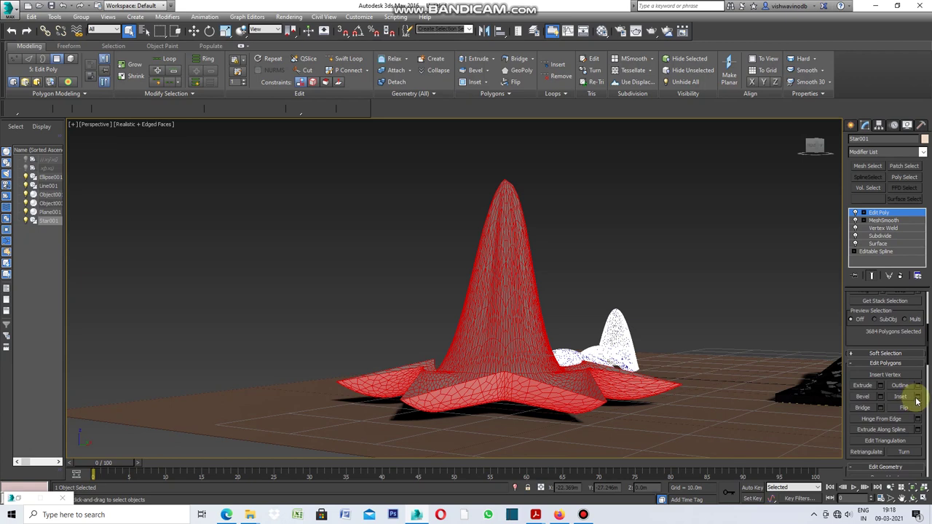
# Inset the selected polygons by 0.03m.
pyautogui.click(916, 398)
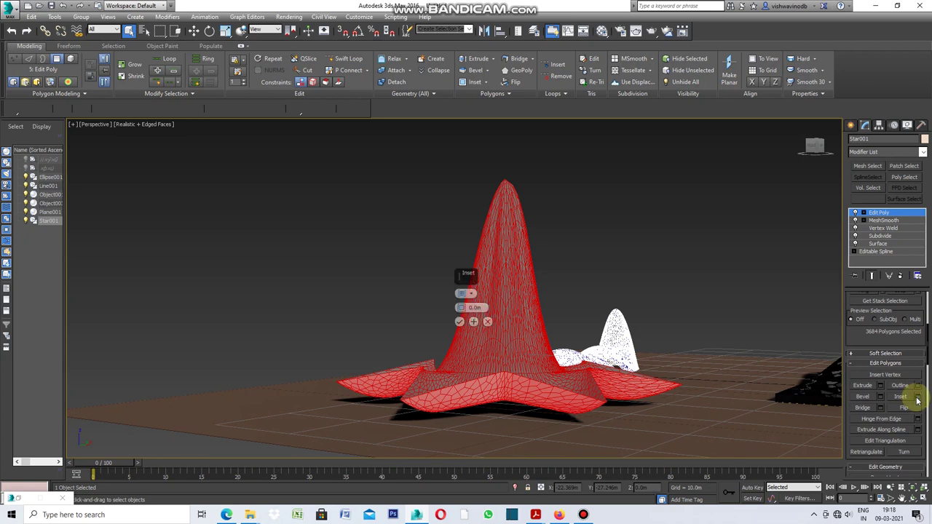
pyautogui.scroll(3, 468, 325)
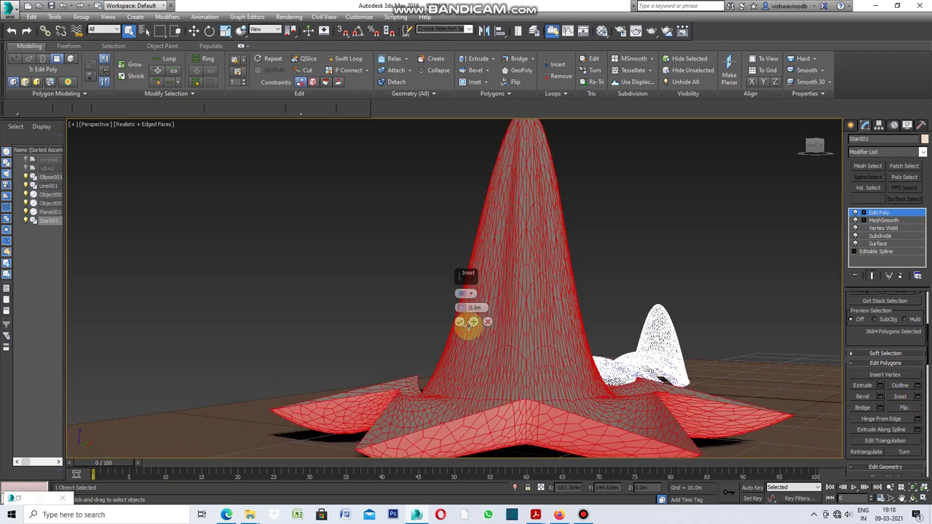
pyautogui.click(472, 296)
pyautogui.click(506, 314)
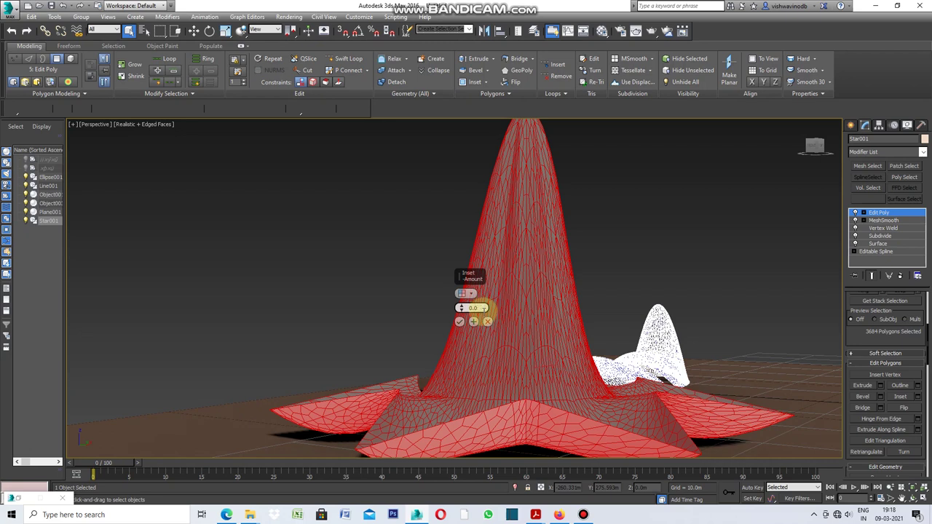
pyautogui.write('3')
pyautogui.press('Return')
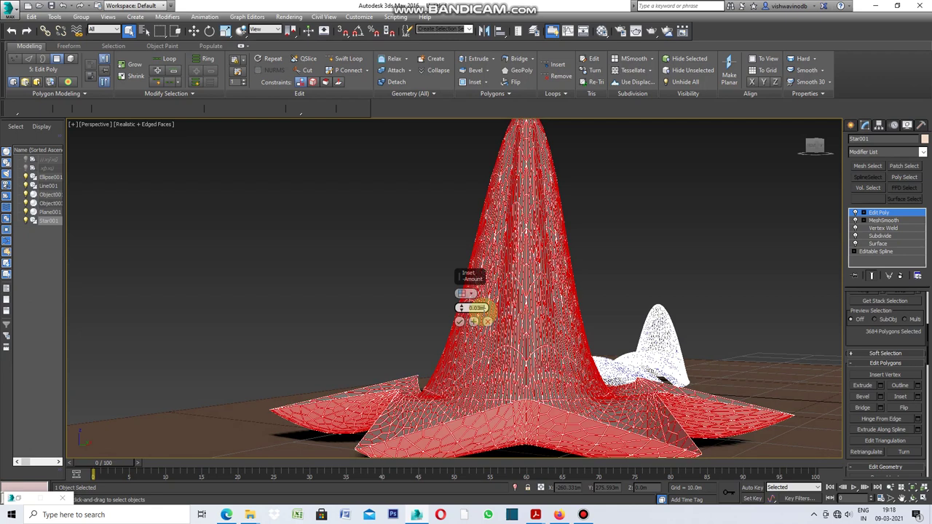
pyautogui.scroll(3, 521, 322)
pyautogui.scroll(3, 520, 317)
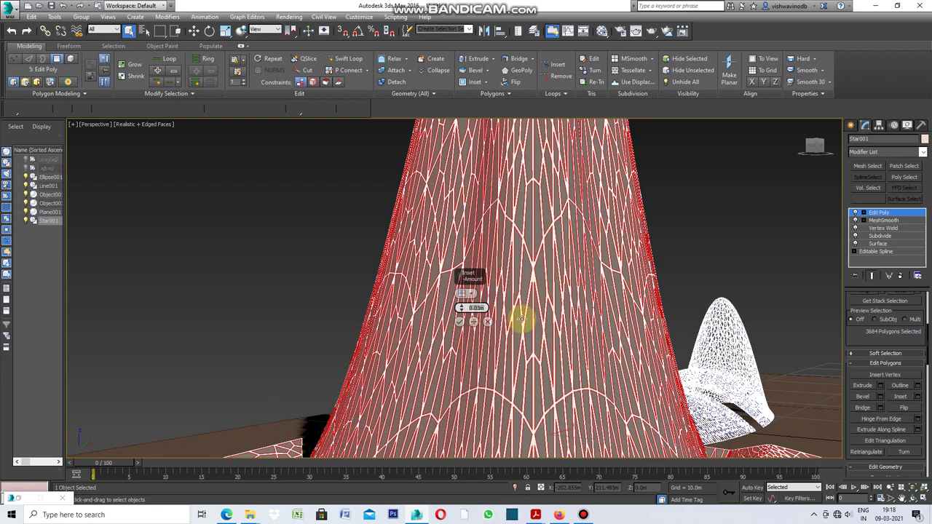
pyautogui.scroll(3, 521, 299)
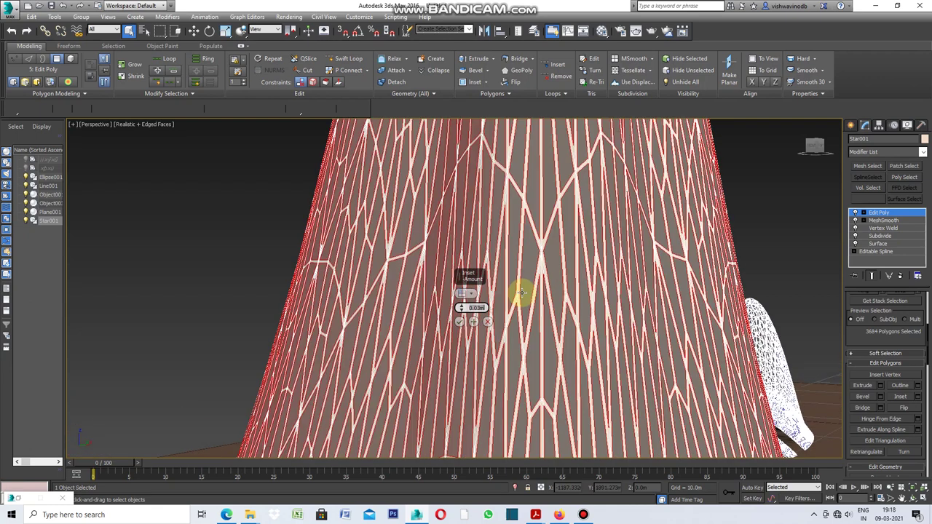
pyautogui.scroll(-5, 522, 293)
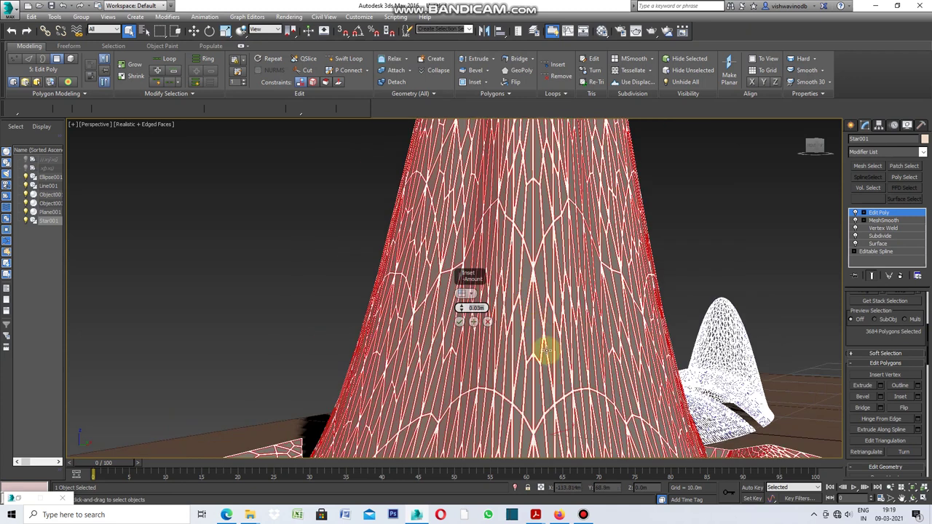
pyautogui.click(460, 322)
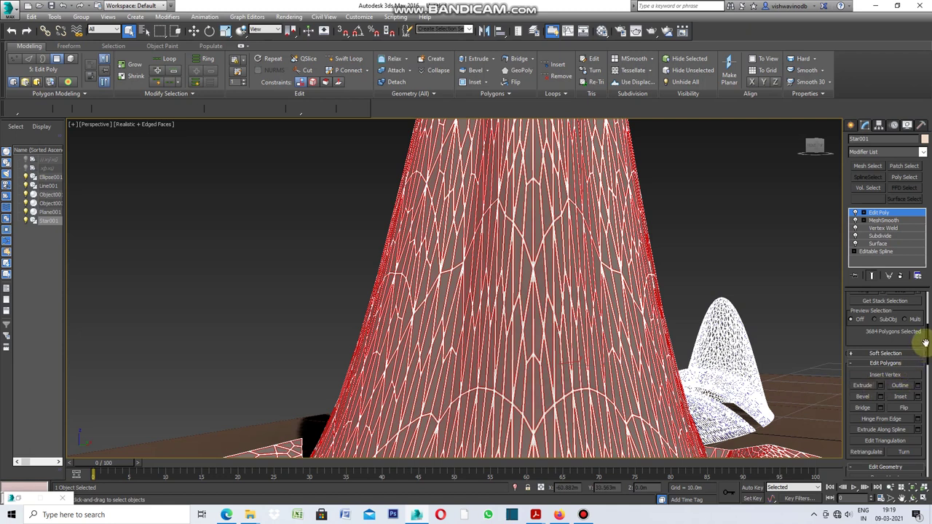
pyautogui.moveTo(928, 342); pyautogui.dragTo(929, 397)
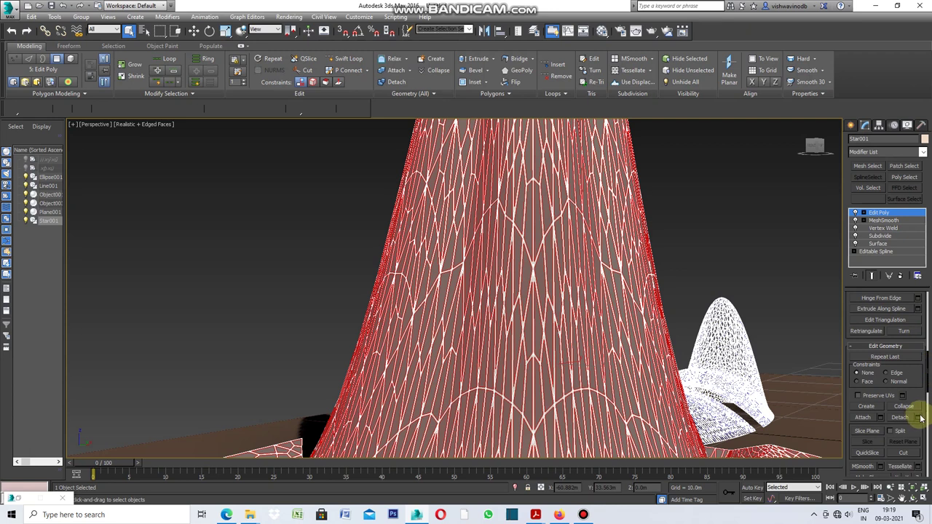
# Detach the inset faces as Object004 and set the canopy's object colour to white.
pyautogui.click(898, 417)
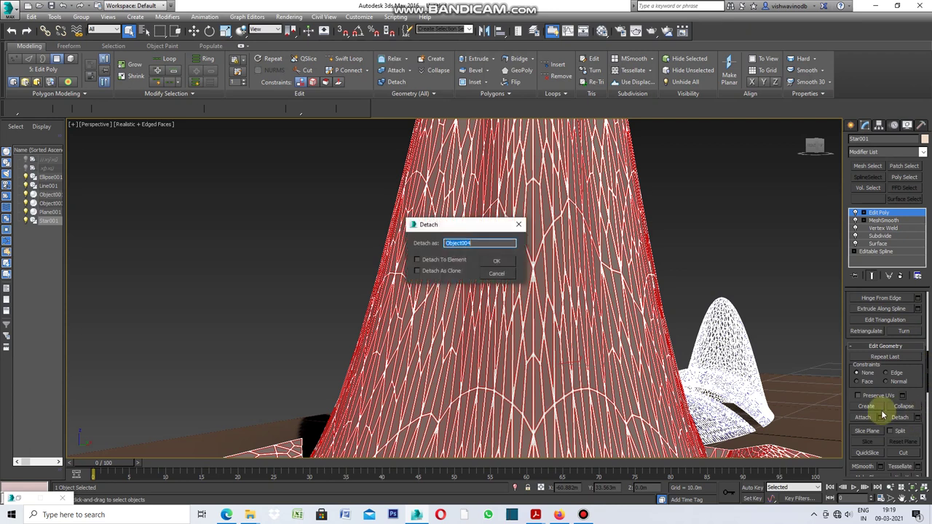
pyautogui.click(497, 261)
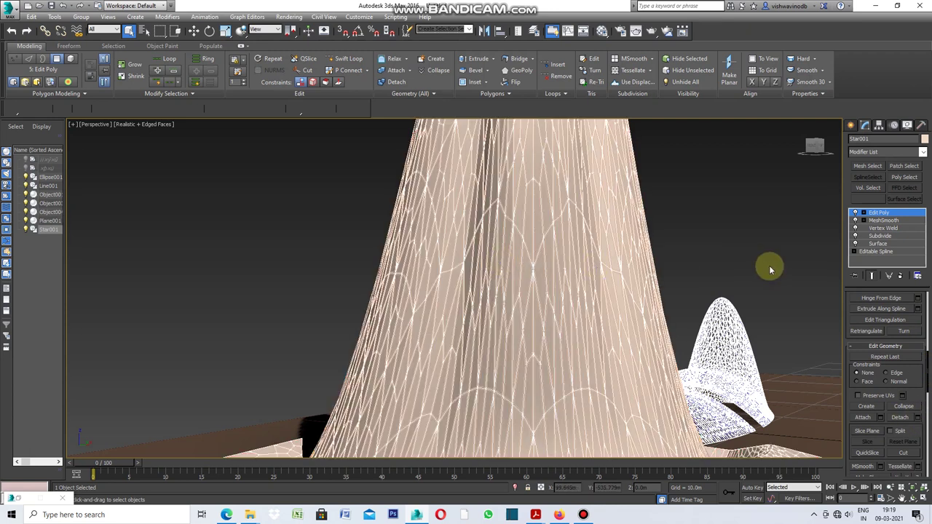
pyautogui.click(923, 139)
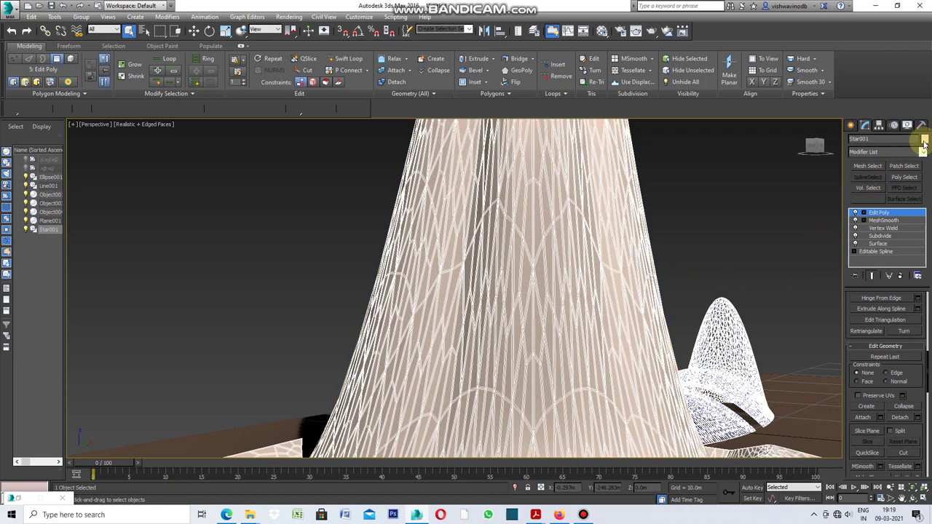
pyautogui.click(668, 293)
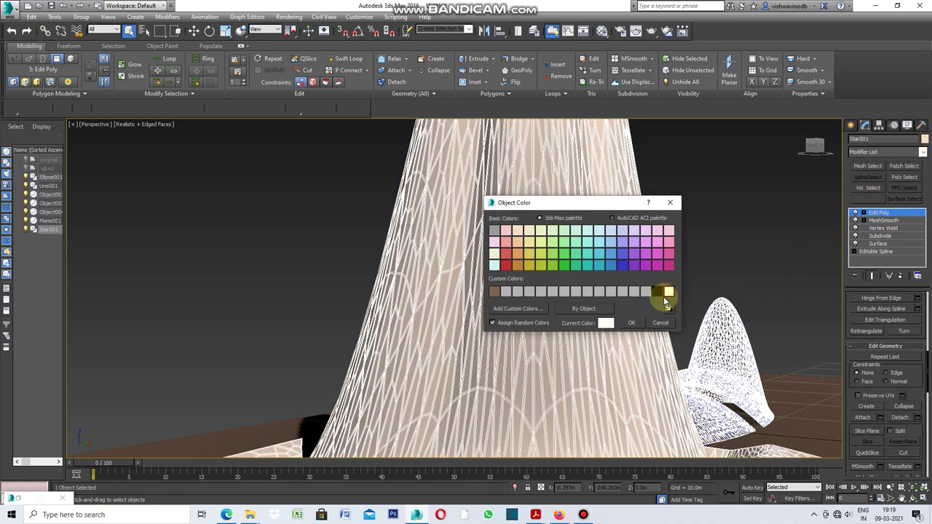
pyautogui.click(631, 324)
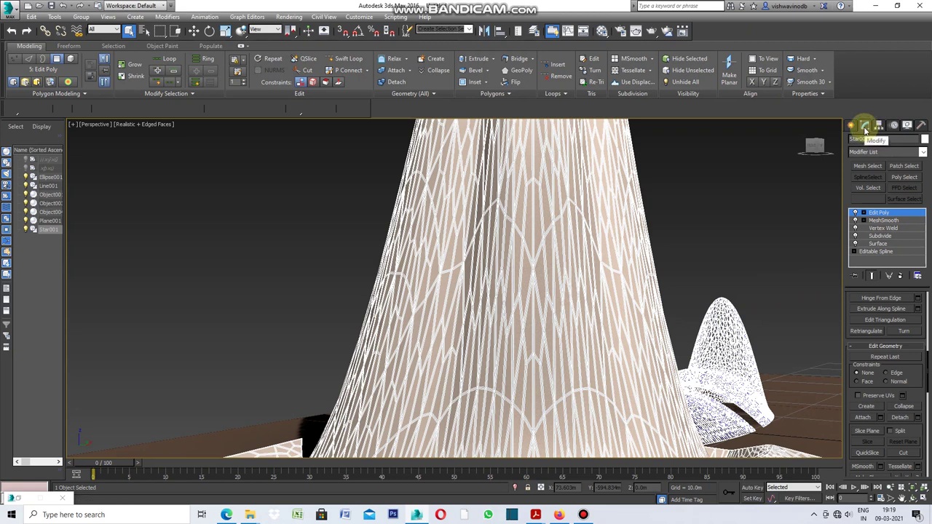
pyautogui.click(923, 152)
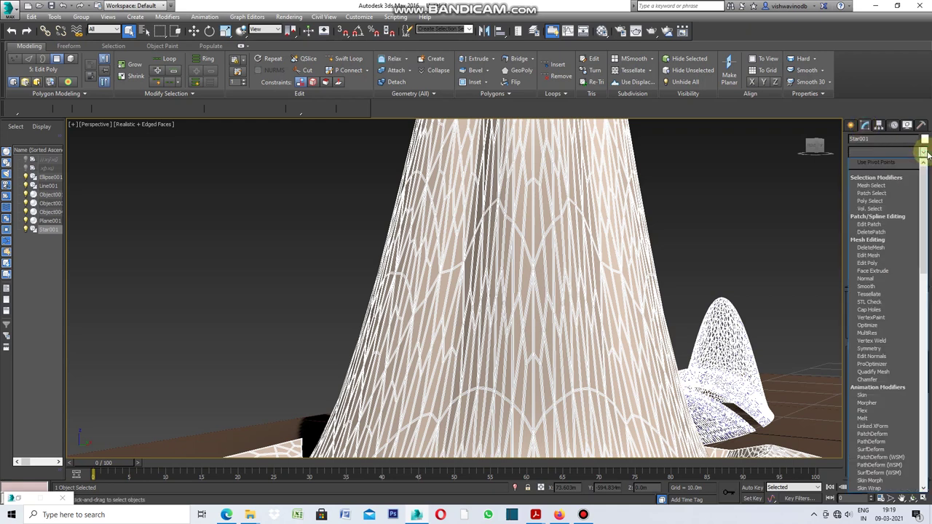
# Add a Shell modifier to the Star001 canopy's stack.
pyautogui.scroll(-1, 897, 332)
pyautogui.scroll(-5, 898, 331)
pyautogui.scroll(-5, 898, 331)
pyautogui.scroll(-3, 897, 331)
pyautogui.scroll(-3, 896, 328)
pyautogui.scroll(-3, 895, 335)
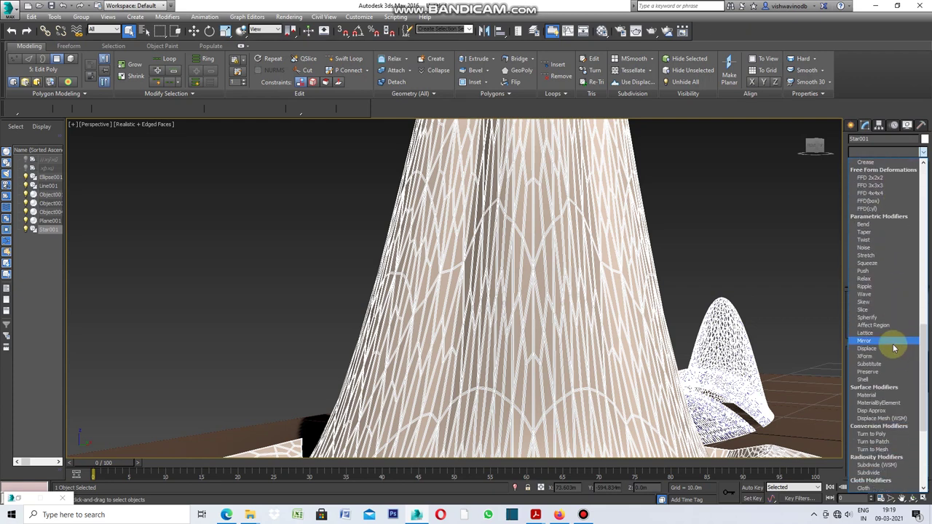
pyautogui.click(875, 380)
pyautogui.click(874, 378)
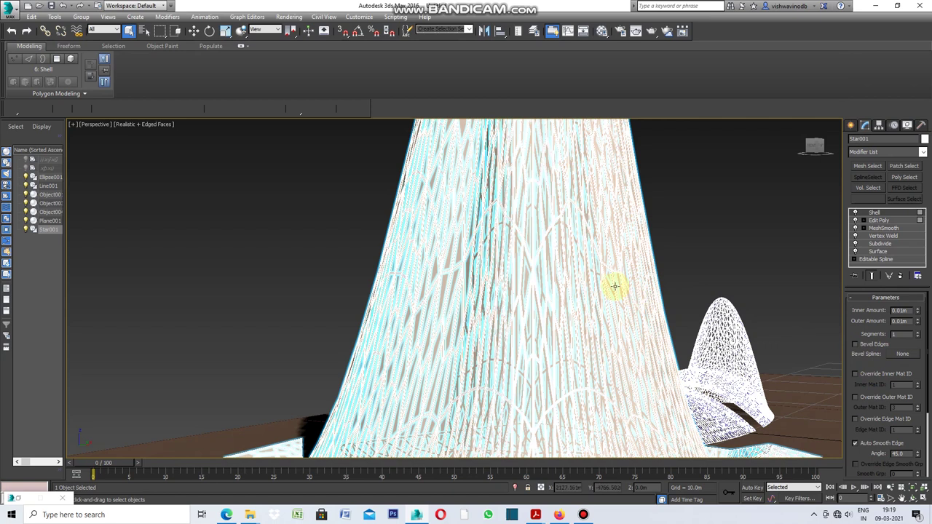
# Set the Shell's Outer Amount to 0.02m, keeping Inner Amount at 0.01m.
pyautogui.scroll(2, 613, 281)
pyautogui.scroll(3, 613, 281)
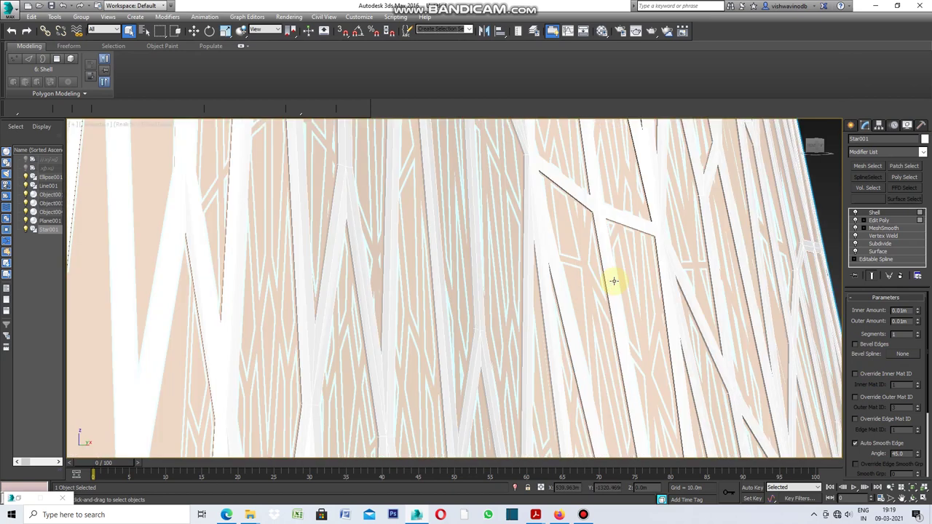
pyautogui.scroll(3, 628, 275)
pyautogui.scroll(3, 645, 272)
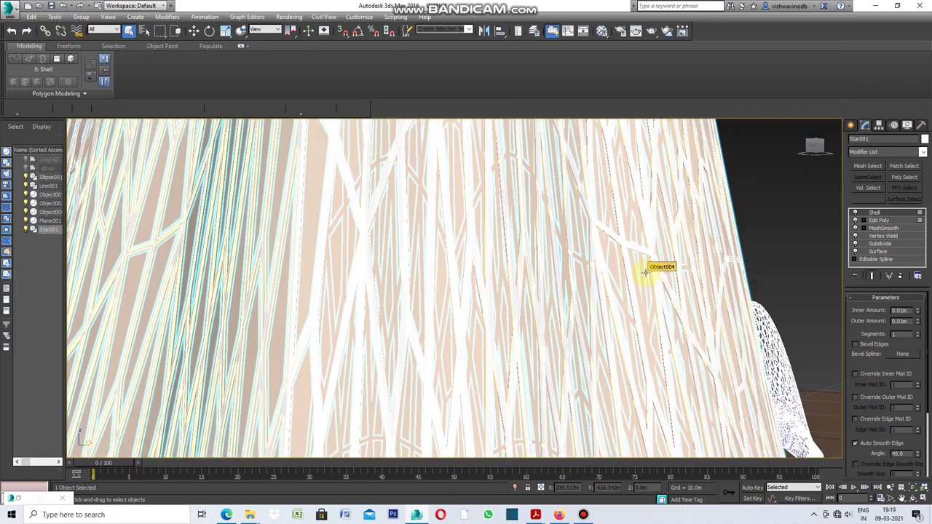
pyautogui.scroll(3, 765, 291)
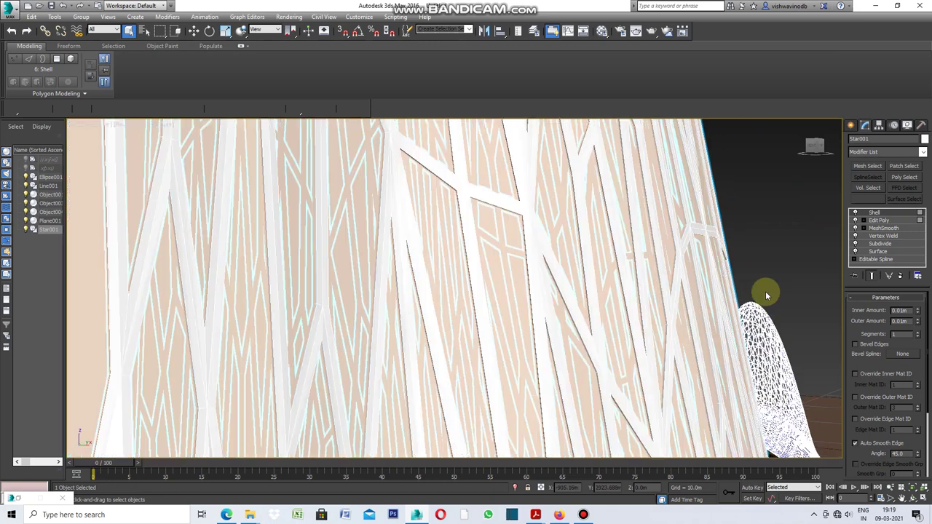
pyautogui.scroll(2, 747, 287)
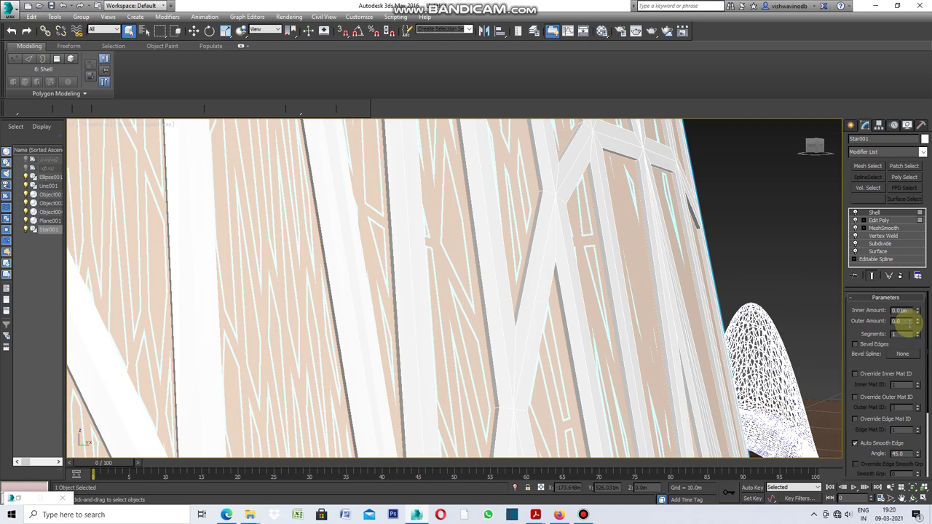
pyautogui.write('2')
pyautogui.press('Return')
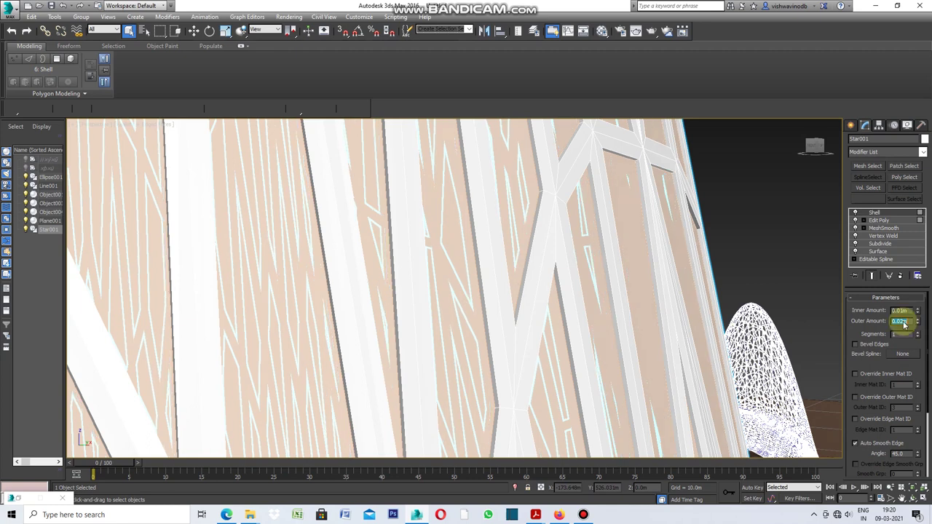
pyautogui.scroll(-2, 603, 284)
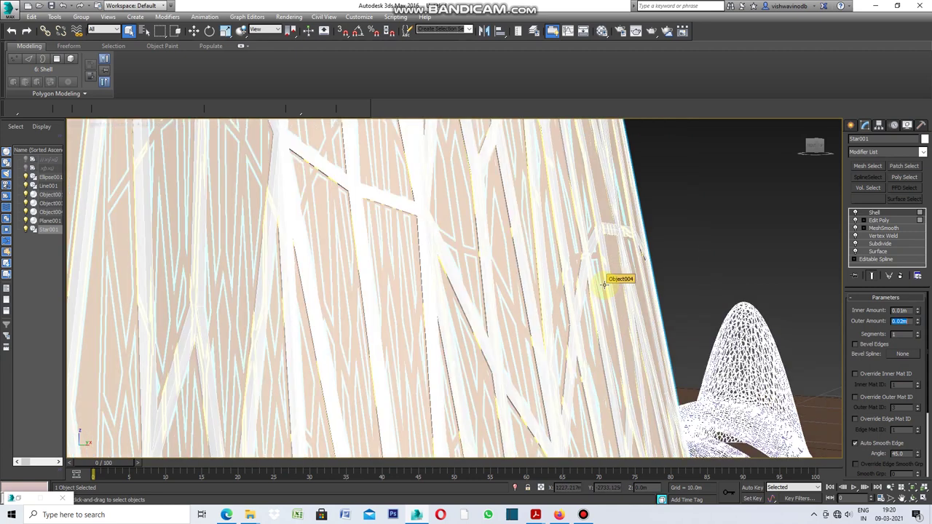
pyautogui.scroll(-1, 604, 284)
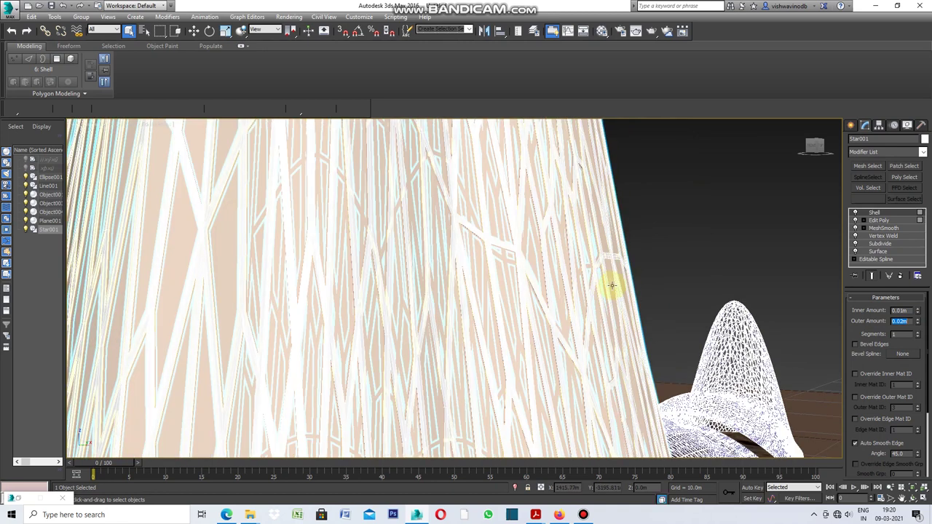
pyautogui.scroll(-3, 565, 333)
pyautogui.scroll(-2, 568, 324)
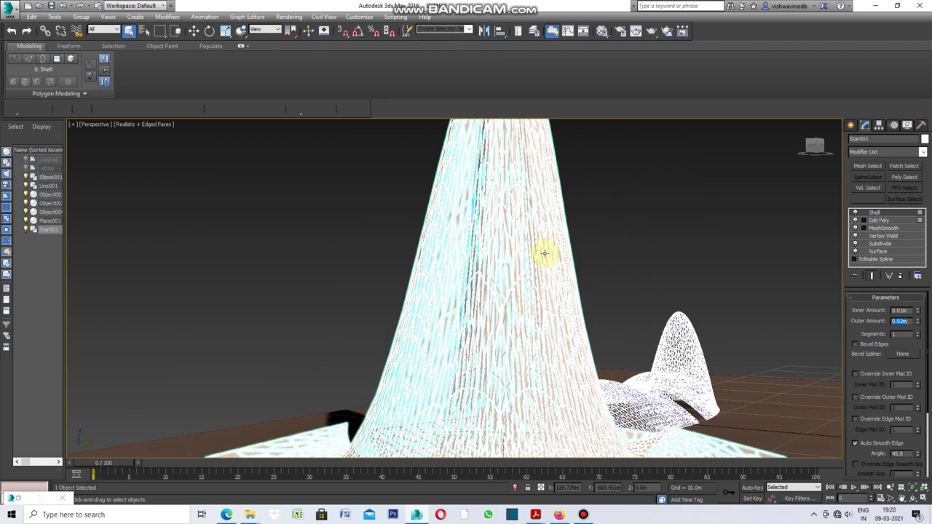
pyautogui.scroll(4, 544, 252)
# Assign the 01 - Default material to Object004, then minimize the Material Editor.
pyautogui.click(673, 274)
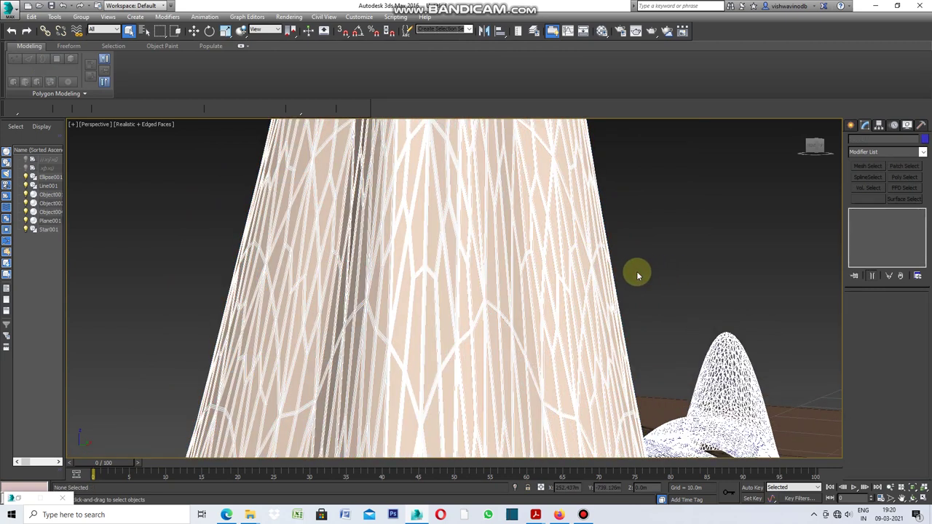
pyautogui.click(543, 170)
pyautogui.press('m')
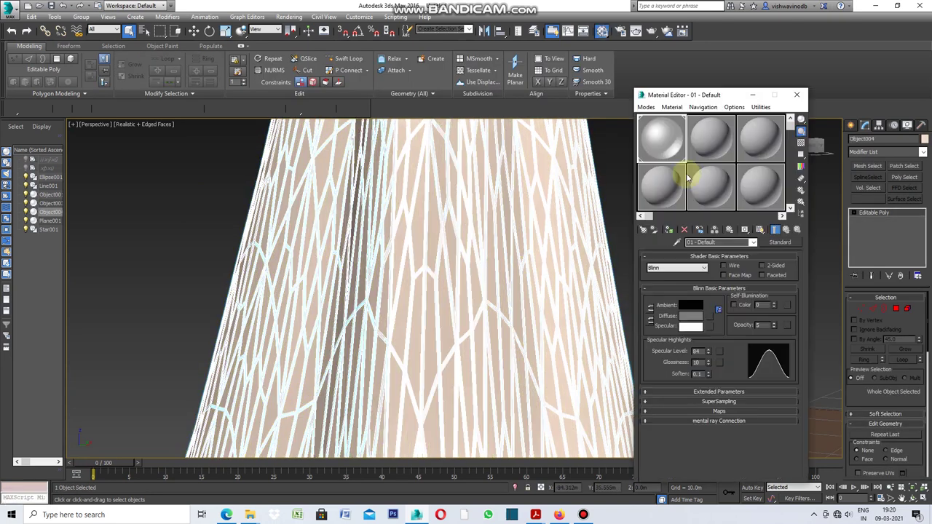
pyautogui.click(668, 230)
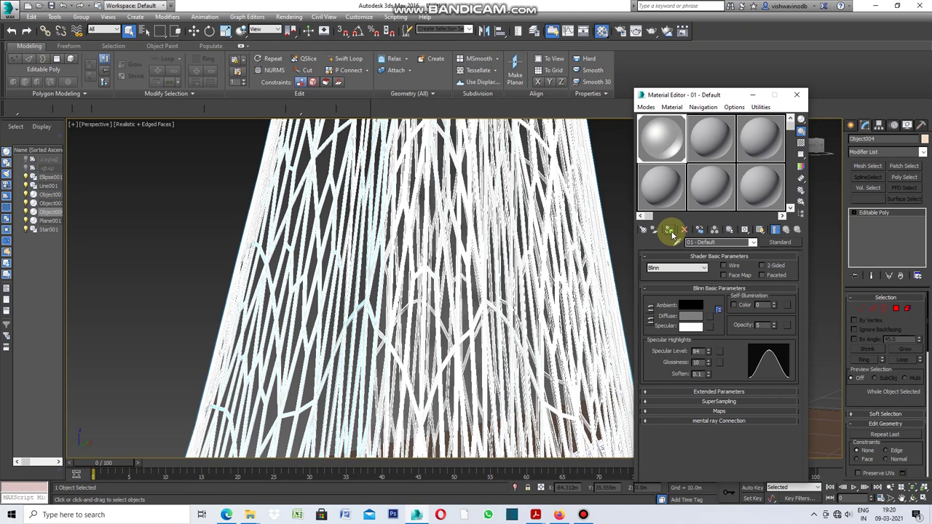
pyautogui.click(619, 187)
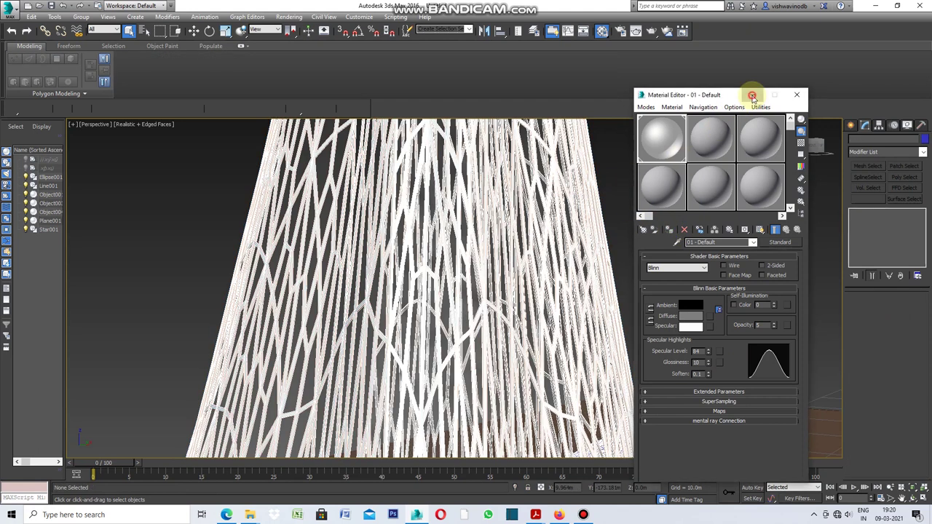
pyautogui.click(753, 97)
pyautogui.scroll(-3, 623, 244)
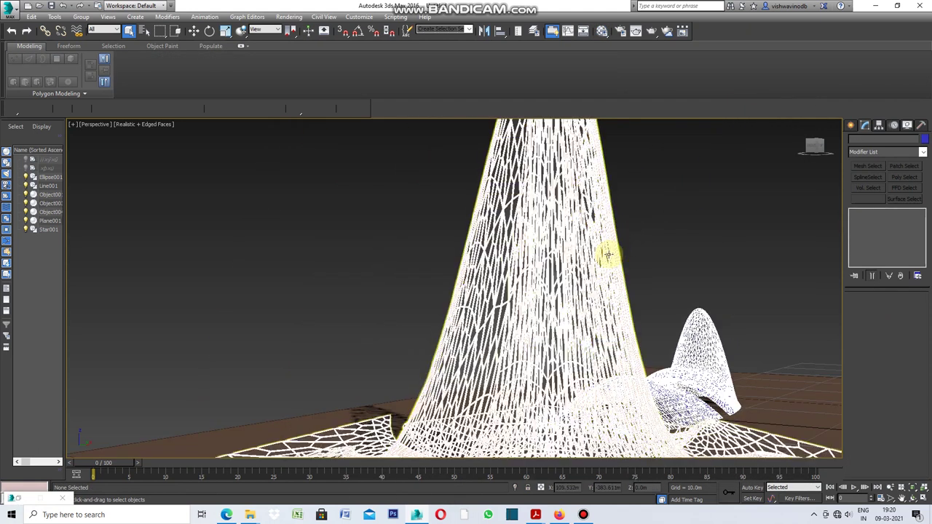
pyautogui.scroll(-4, 612, 251)
pyautogui.scroll(2, 620, 311)
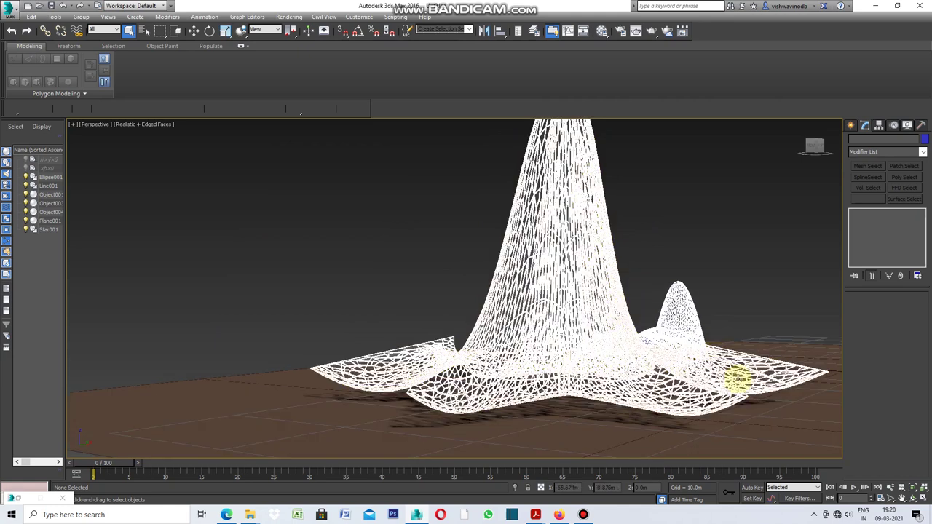
# Turn off Edged Faces in Realistic shading and orbit around the white lattice canopy.
pyautogui.click(160, 128)
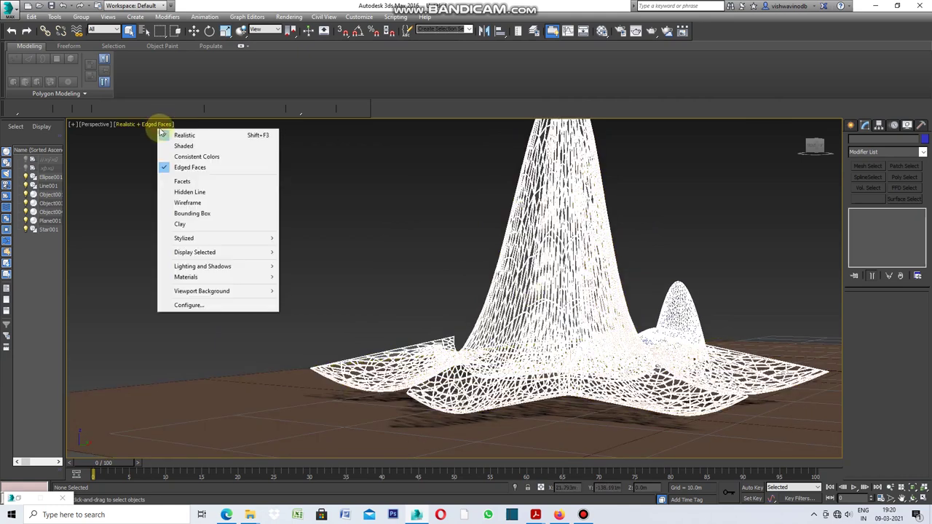
pyautogui.click(191, 168)
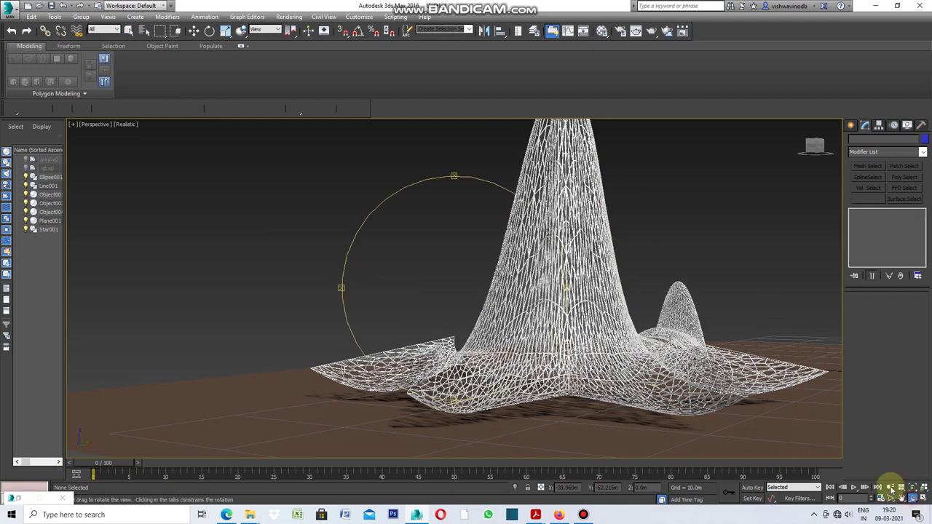
pyautogui.moveTo(449, 176)
pyautogui.mouseDown()
pyautogui.moveTo(414, 210)
pyautogui.moveTo(379, 210)
pyautogui.moveTo(381, 198)
pyautogui.moveTo(347, 200)
pyautogui.moveTo(400, 237)
pyautogui.moveTo(474, 246)
pyautogui.moveTo(457, 250)
pyautogui.moveTo(444, 250)
pyautogui.moveTo(422, 212)
pyautogui.moveTo(397, 200)
pyautogui.moveTo(395, 212)
pyautogui.moveTo(410, 182)
pyautogui.mouseUp()
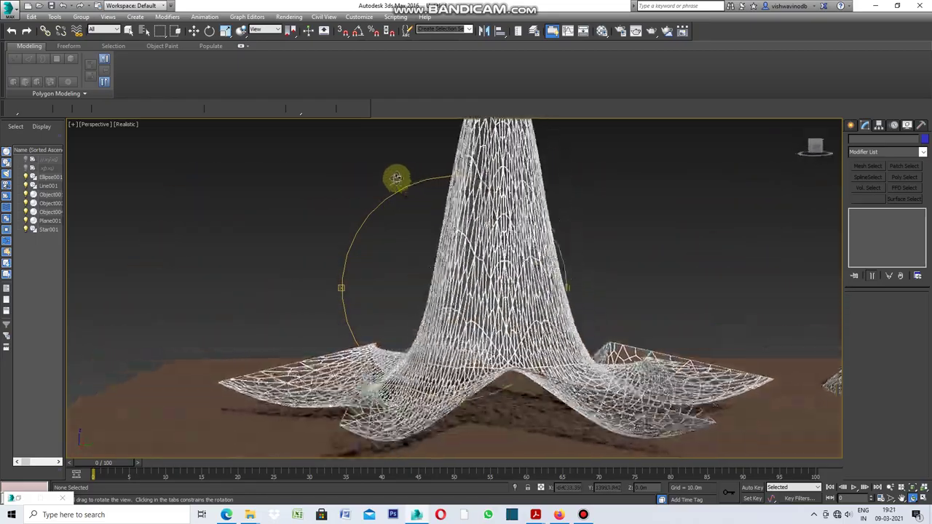
pyautogui.moveTo(376, 180); pyautogui.dragTo(358, 188)
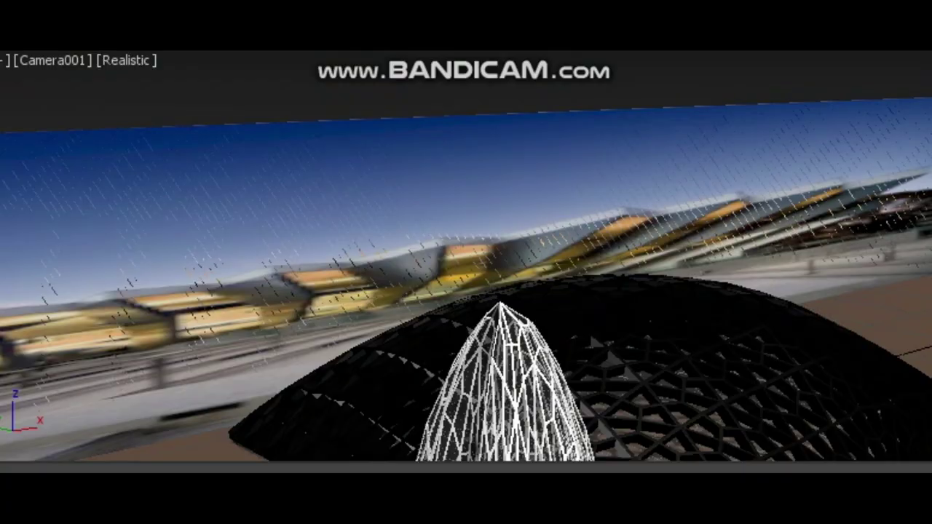